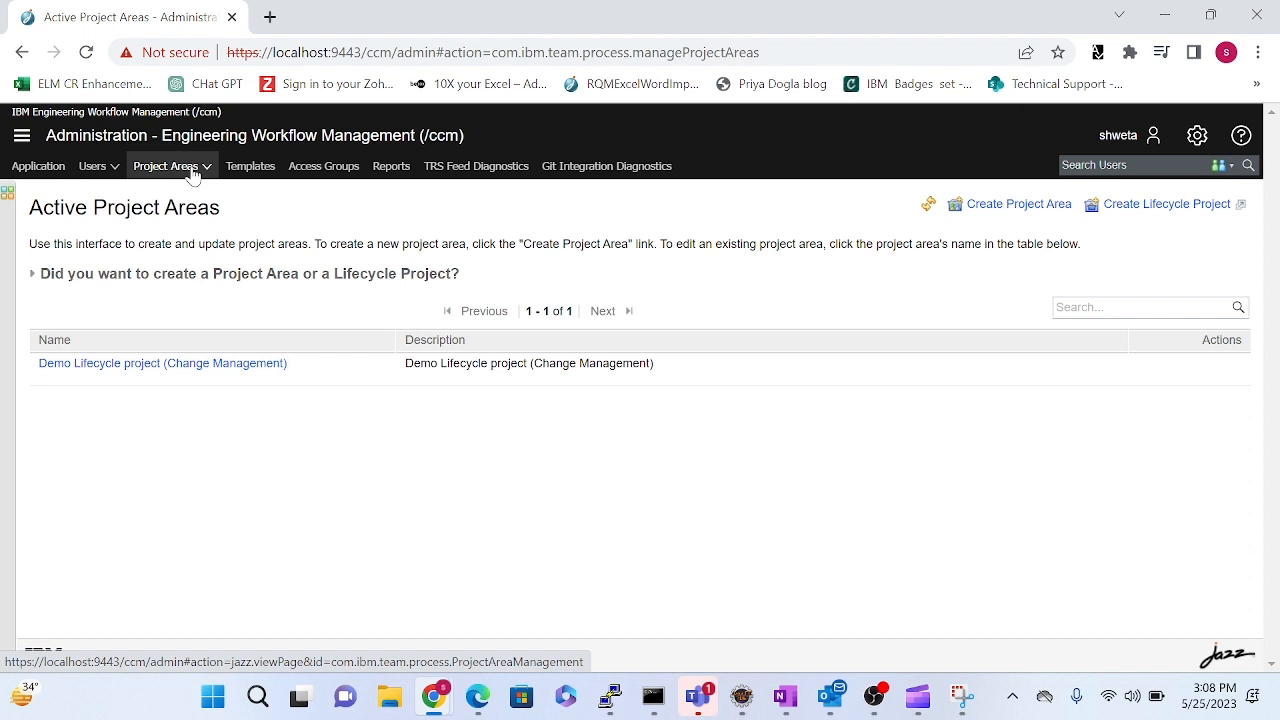
Open Lifecycle Project Administration in a separate browser tab from the application's home menu, and close the menu.
click(22, 135)
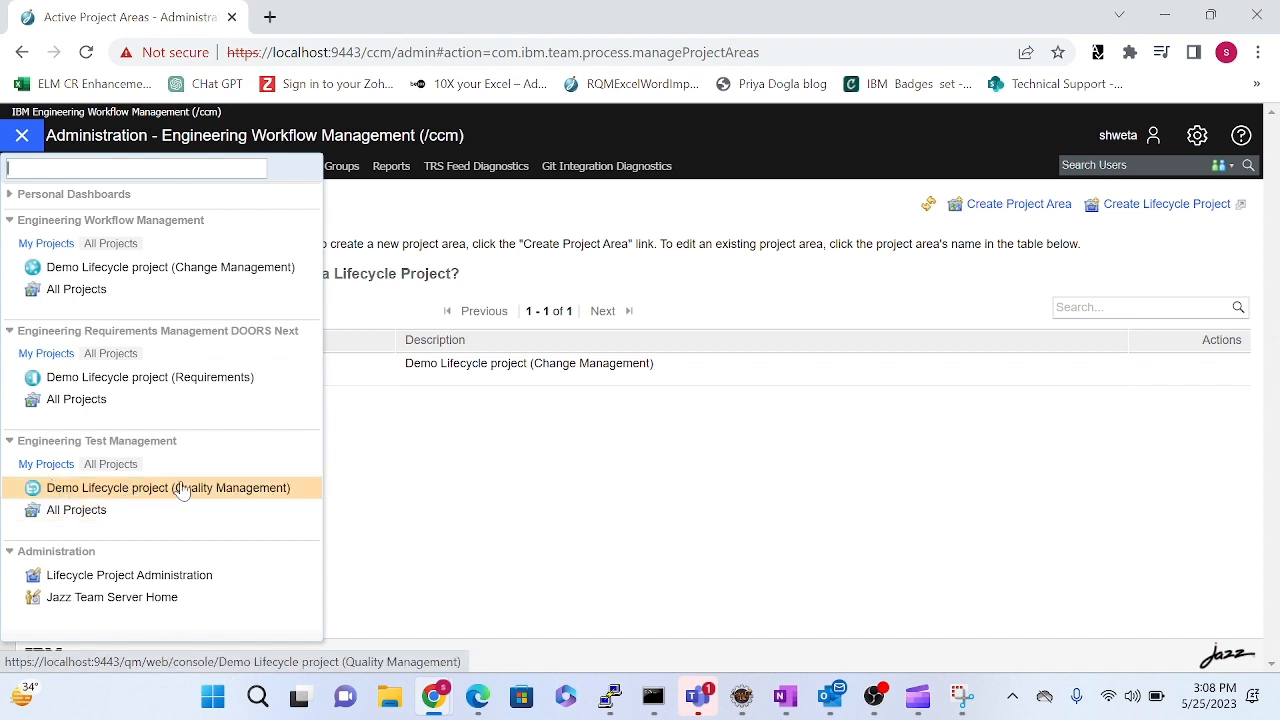
right_click(90, 588)
click(140, 382)
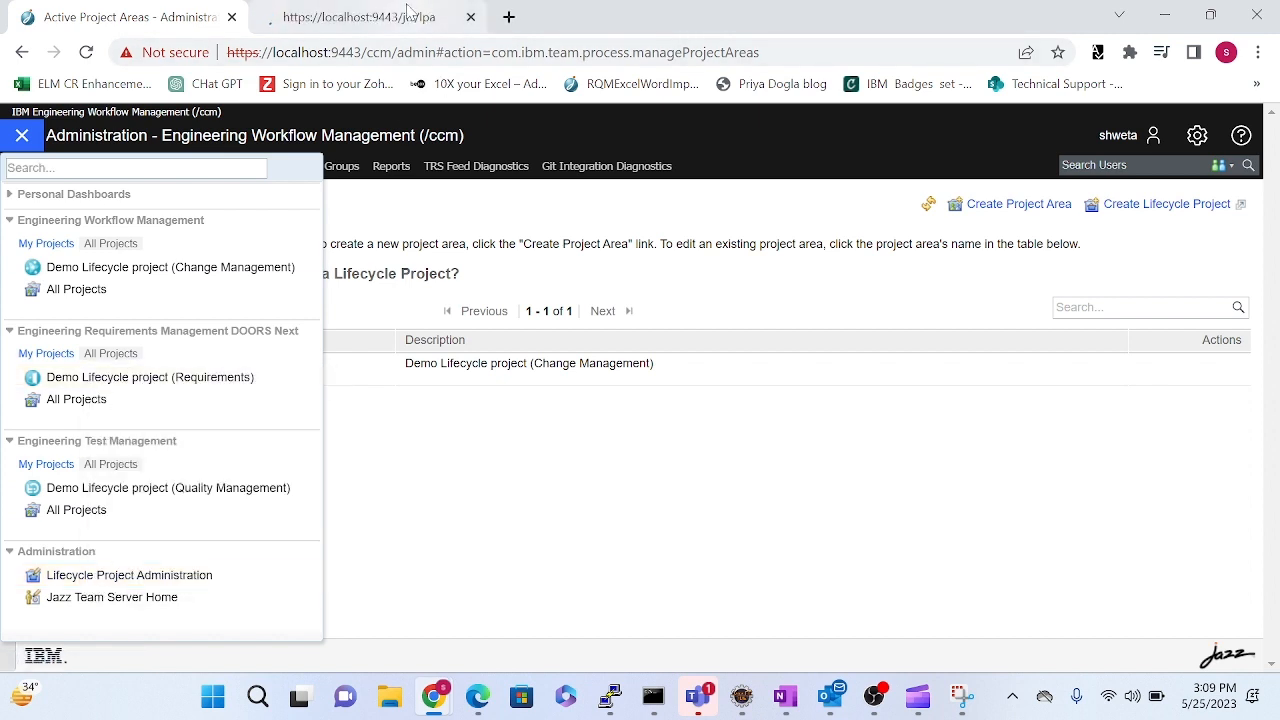
click(679, 396)
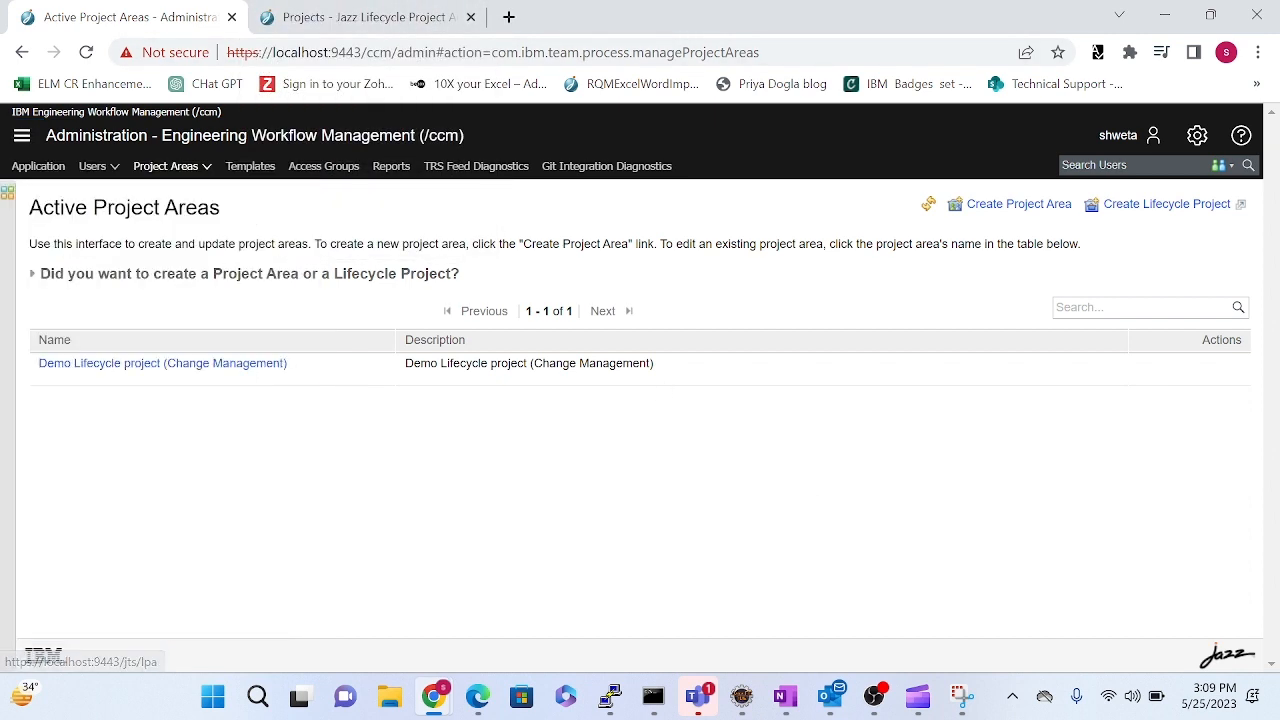
Collapse the workflow, requirements and test management groups in the home menu and open Jazz Team Server Home in a separate tab.
click(24, 137)
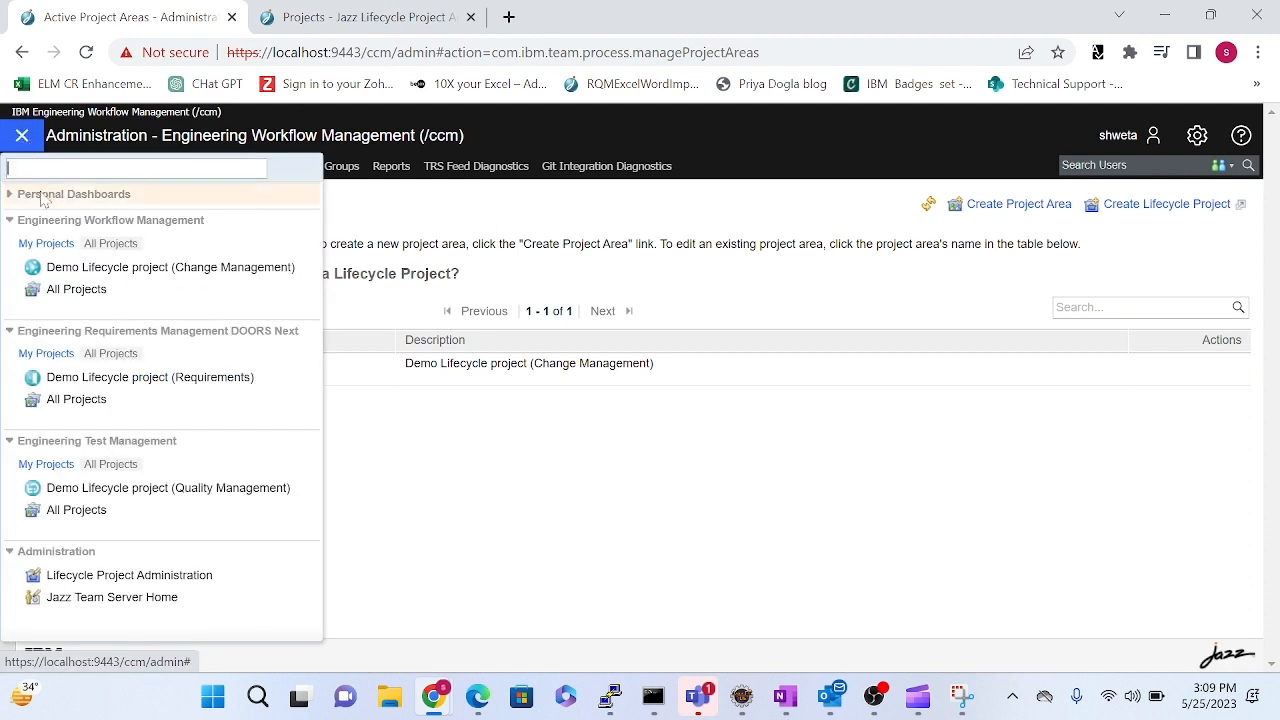
click(10, 224)
click(10, 247)
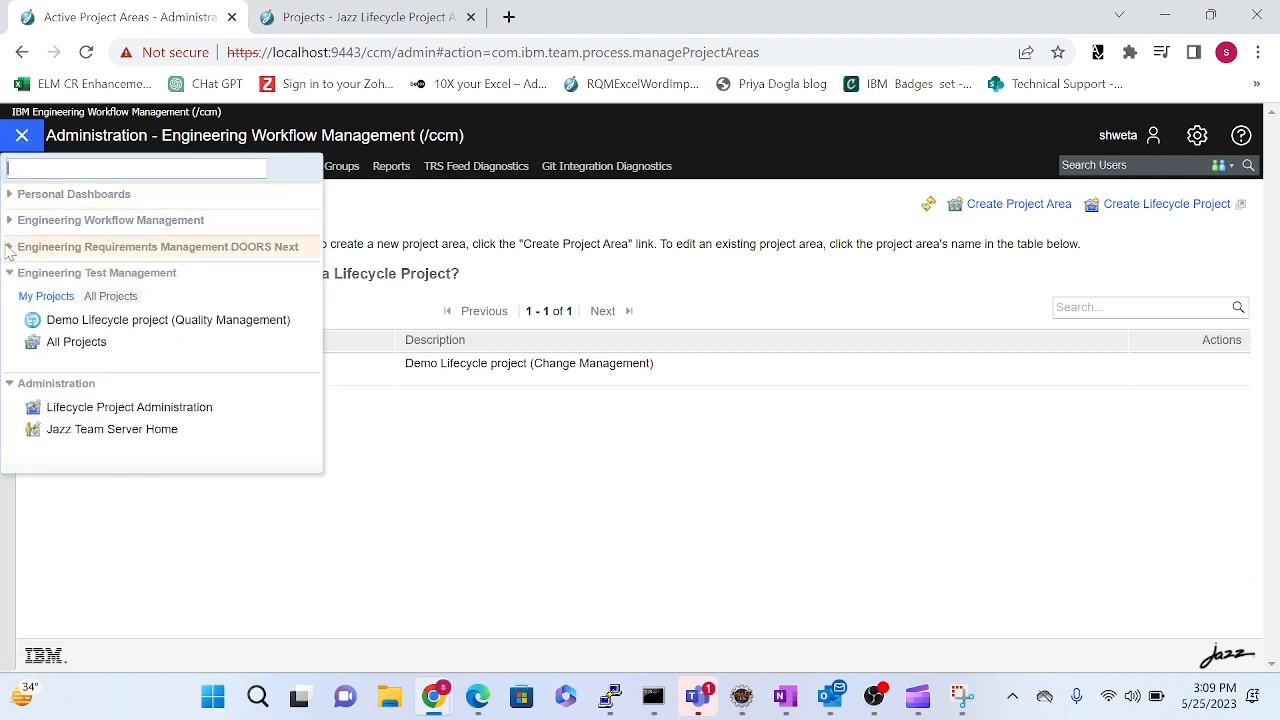
click(10, 273)
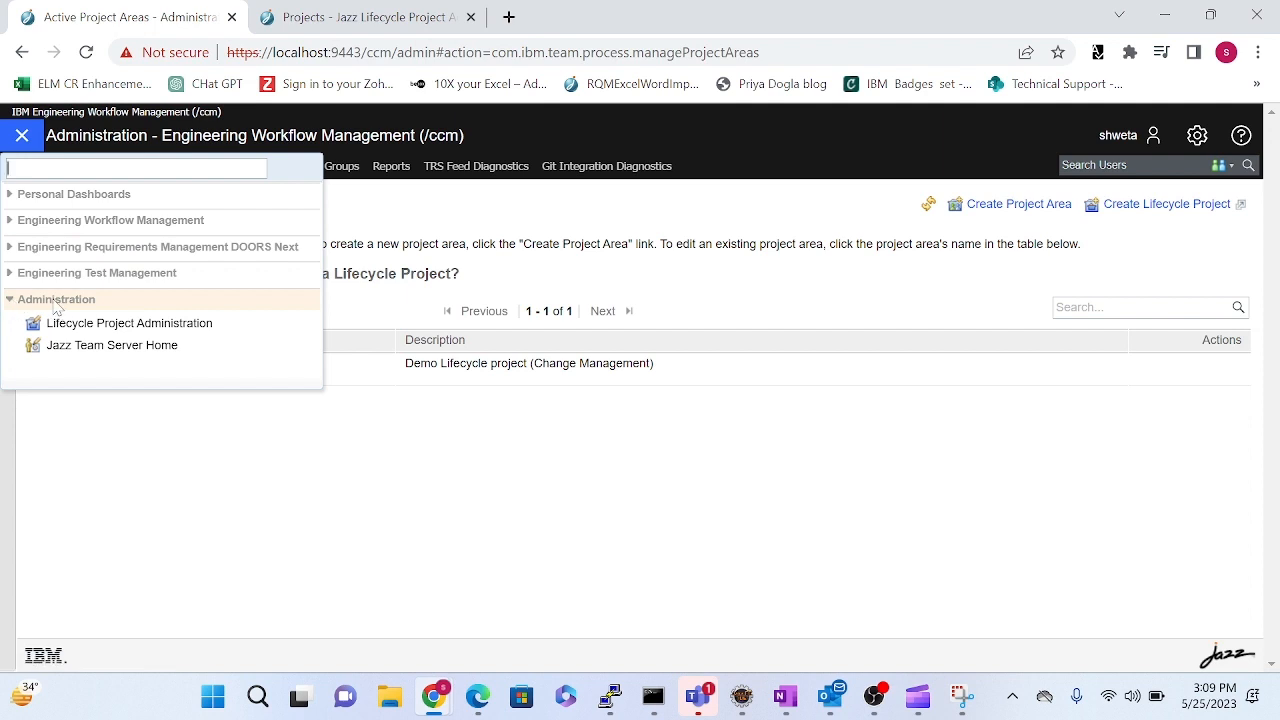
right_click(72, 355)
click(117, 367)
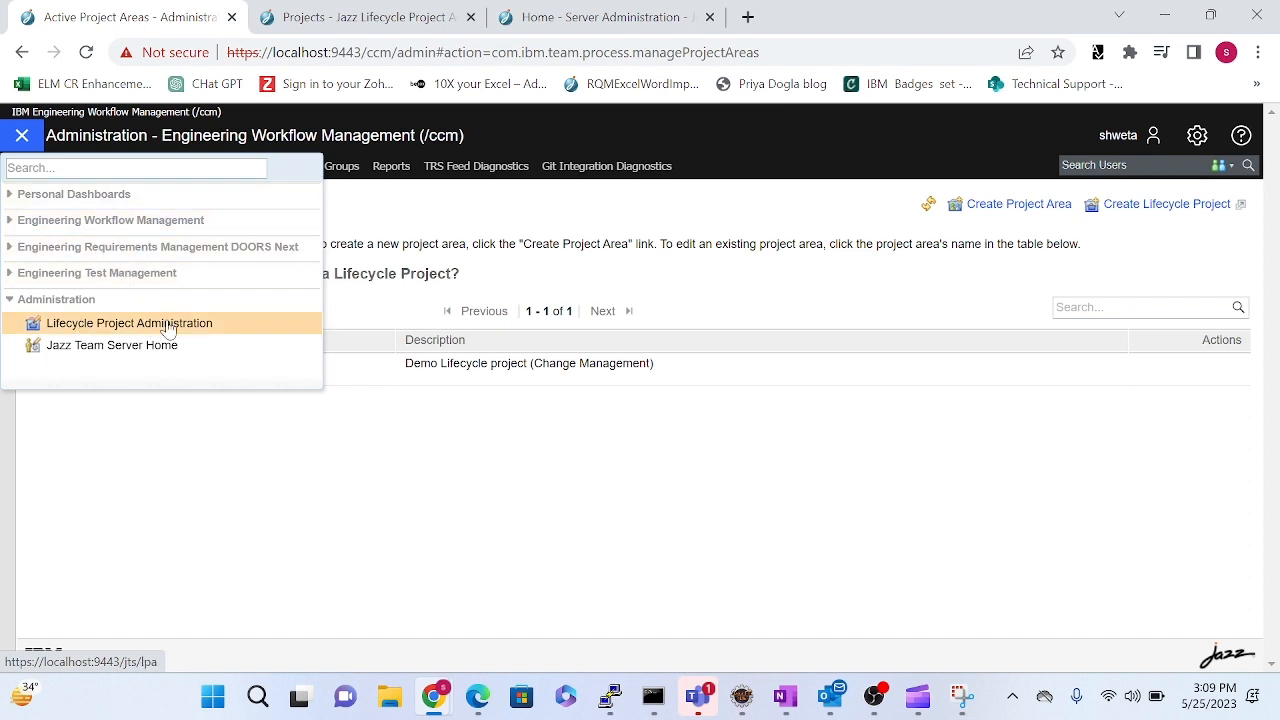
Switch to Lifecycle Project Administration and look through the list of lifecycle project templates.
click(355, 14)
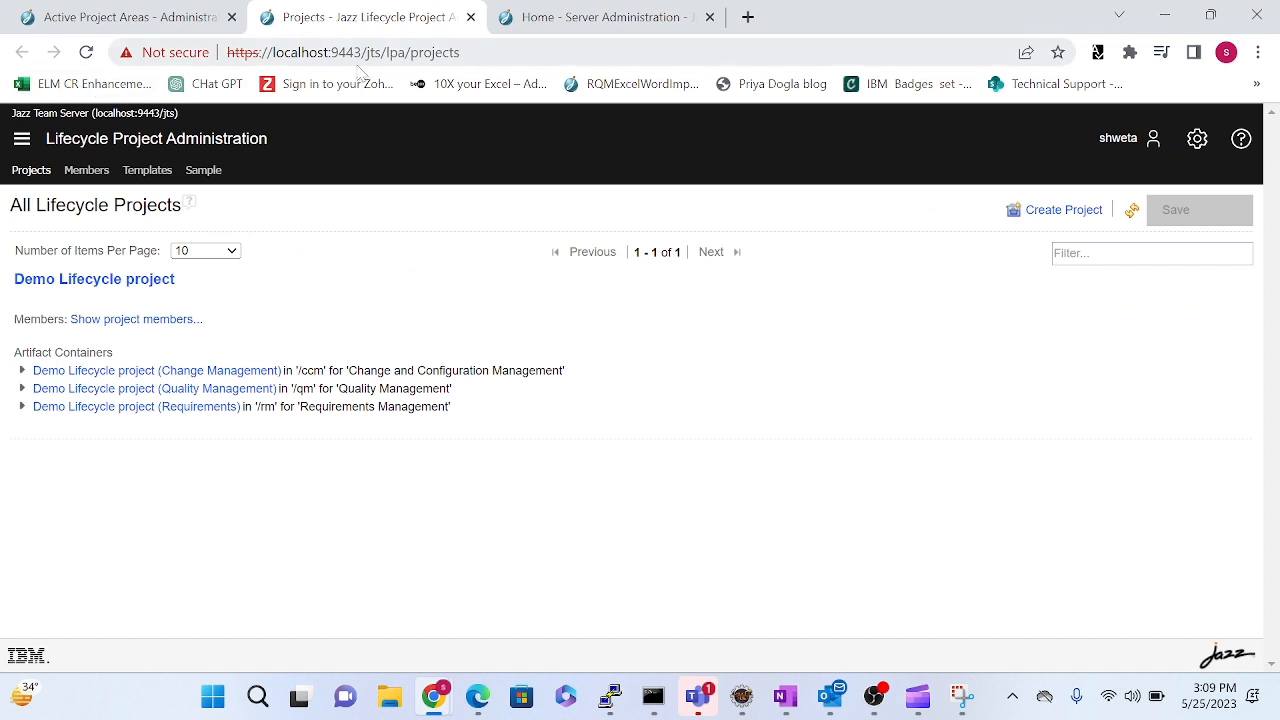
drag(366, 52, 460, 52)
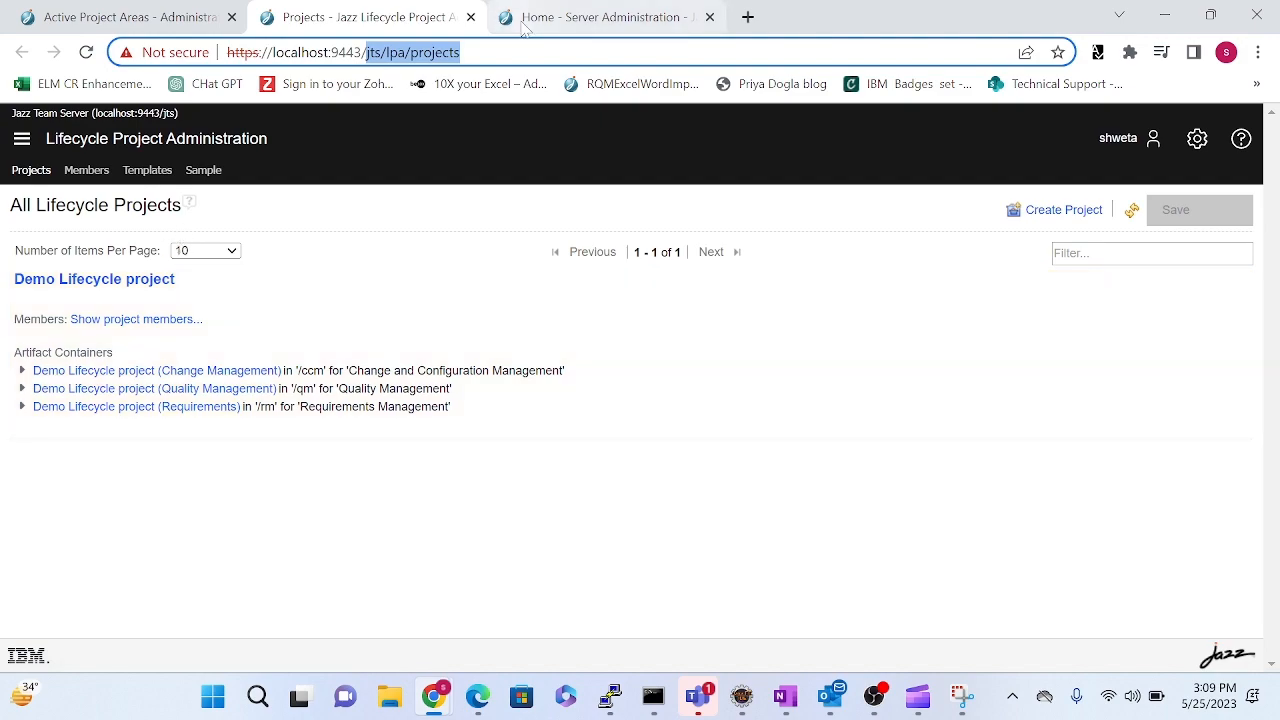
click(148, 172)
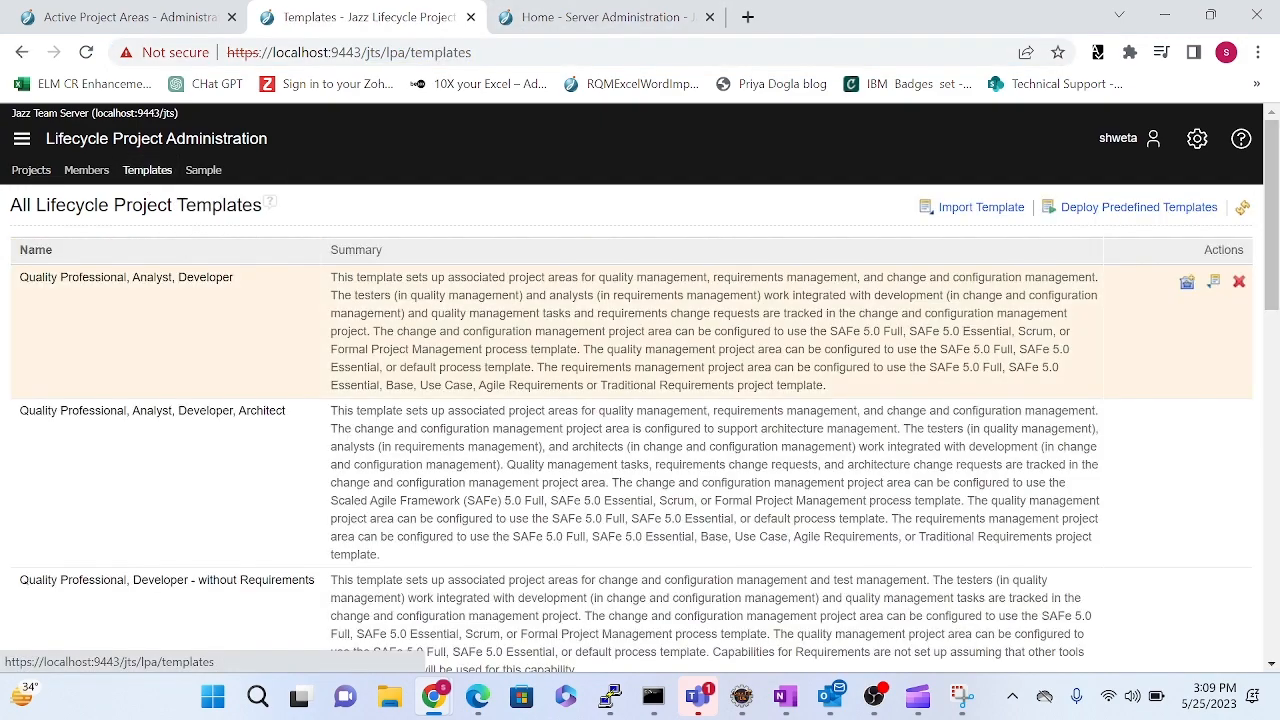
drag(1270, 213, 1262, 176)
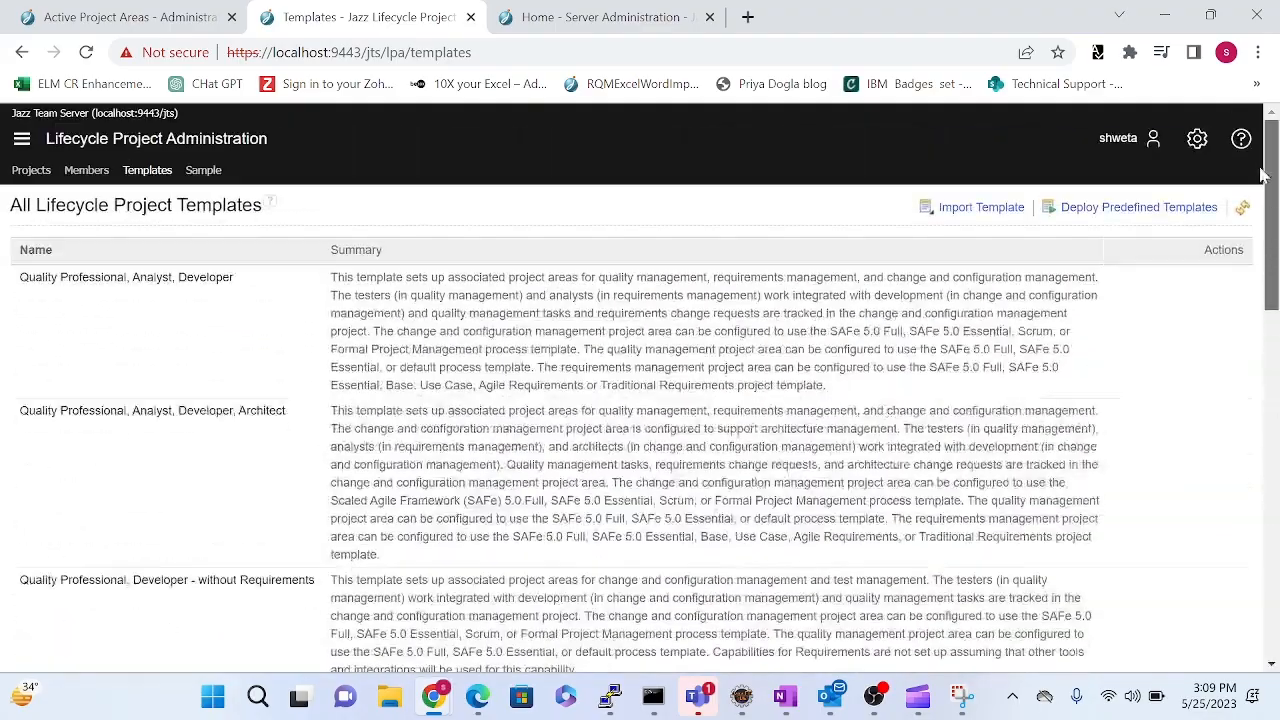
Go to the lifecycle project samples page and choose Money that Matters Sample as the sample to create.
click(198, 176)
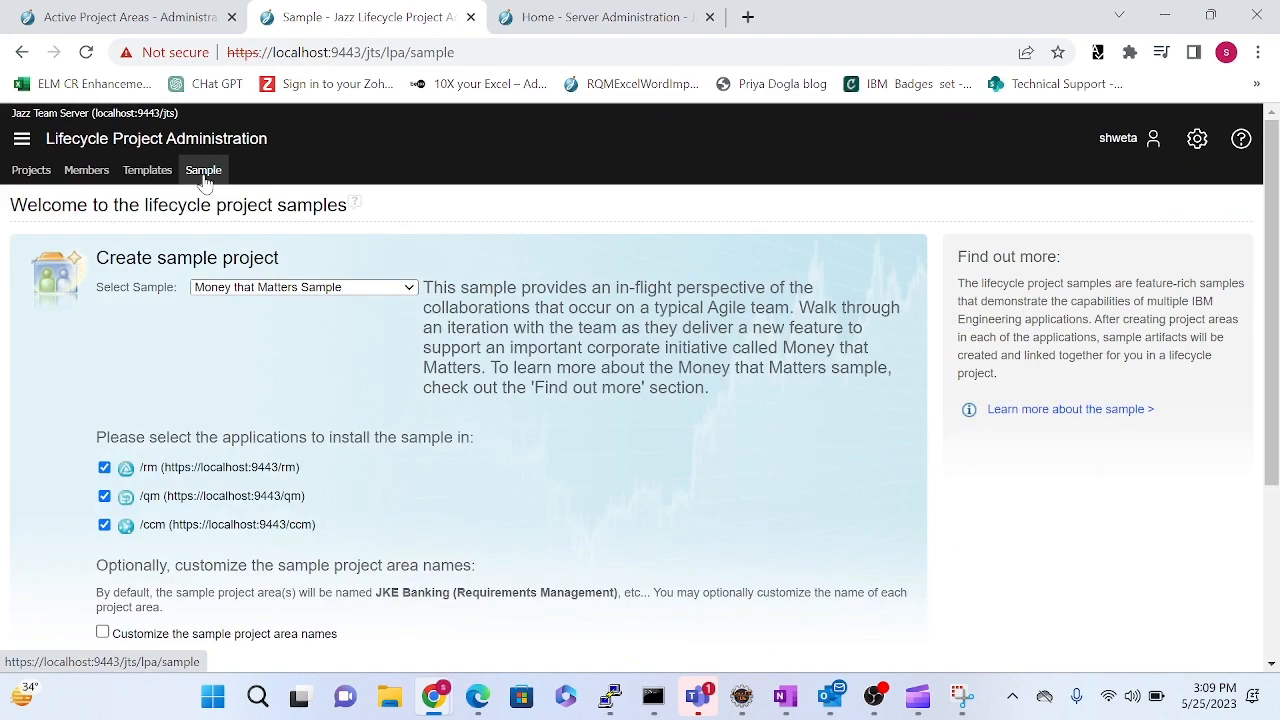
drag(1273, 199, 1278, 321)
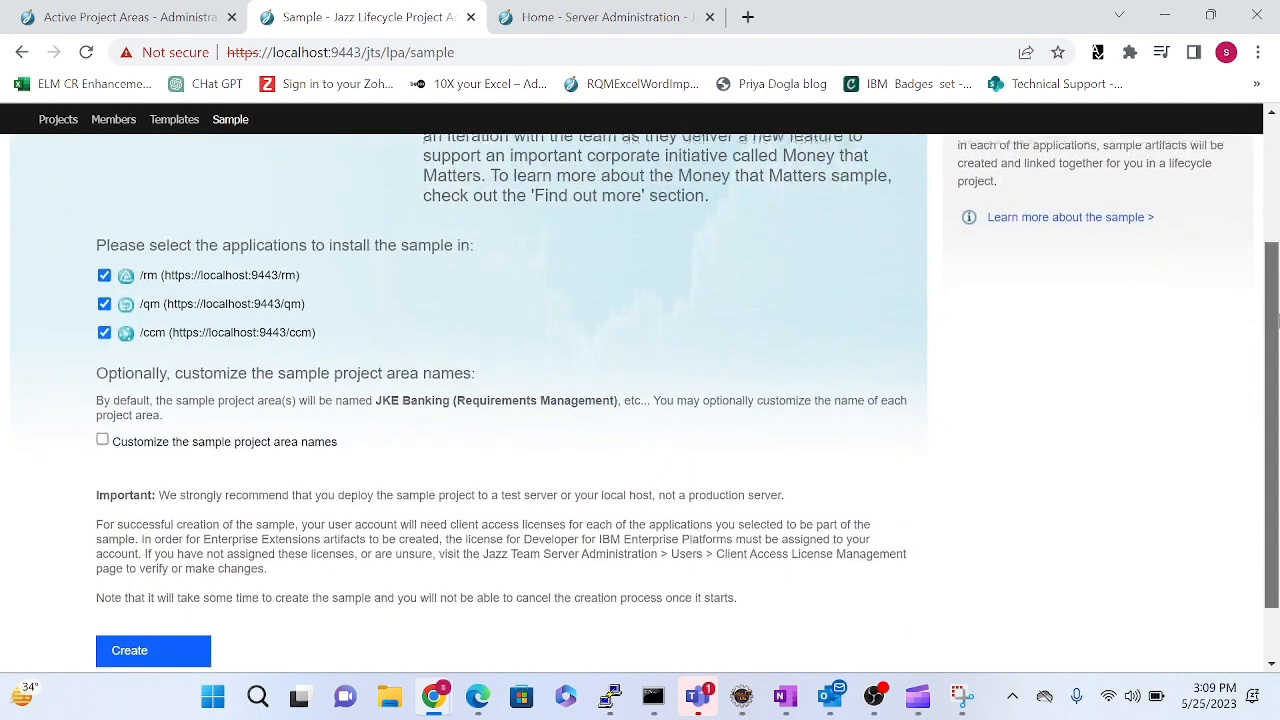
scroll(835, 180, up, 2)
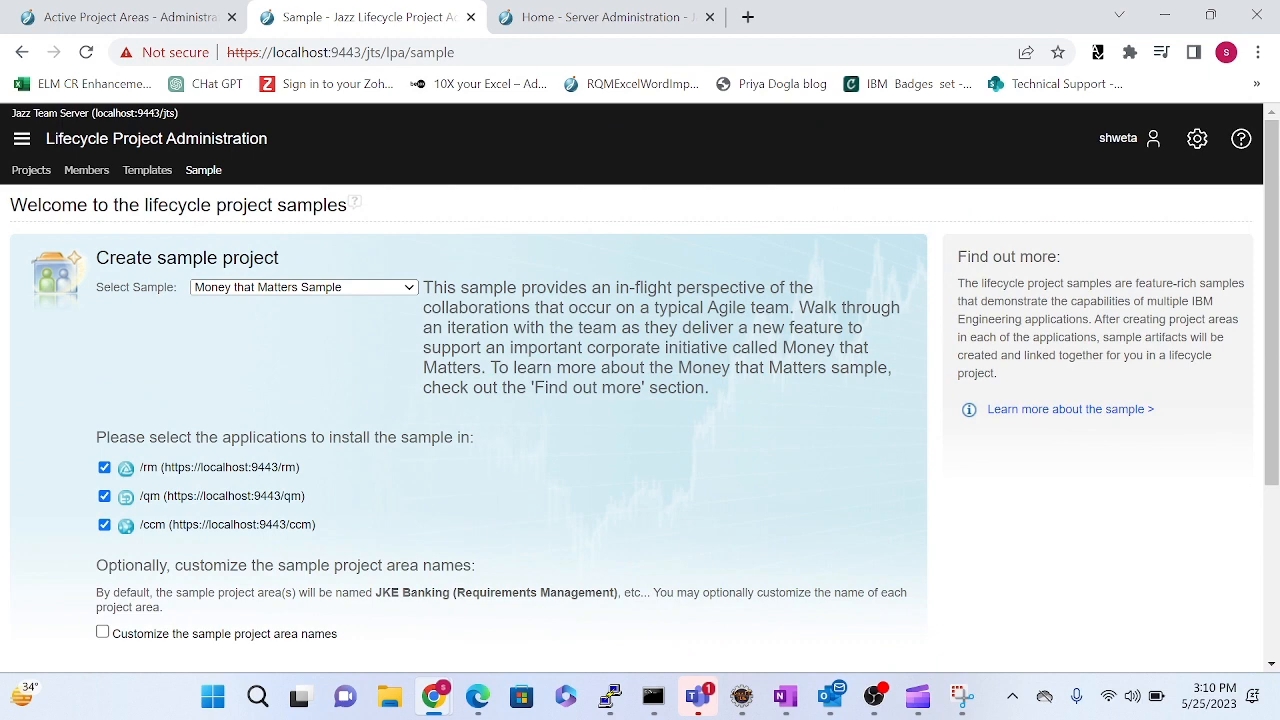
drag(1277, 257, 1276, 284)
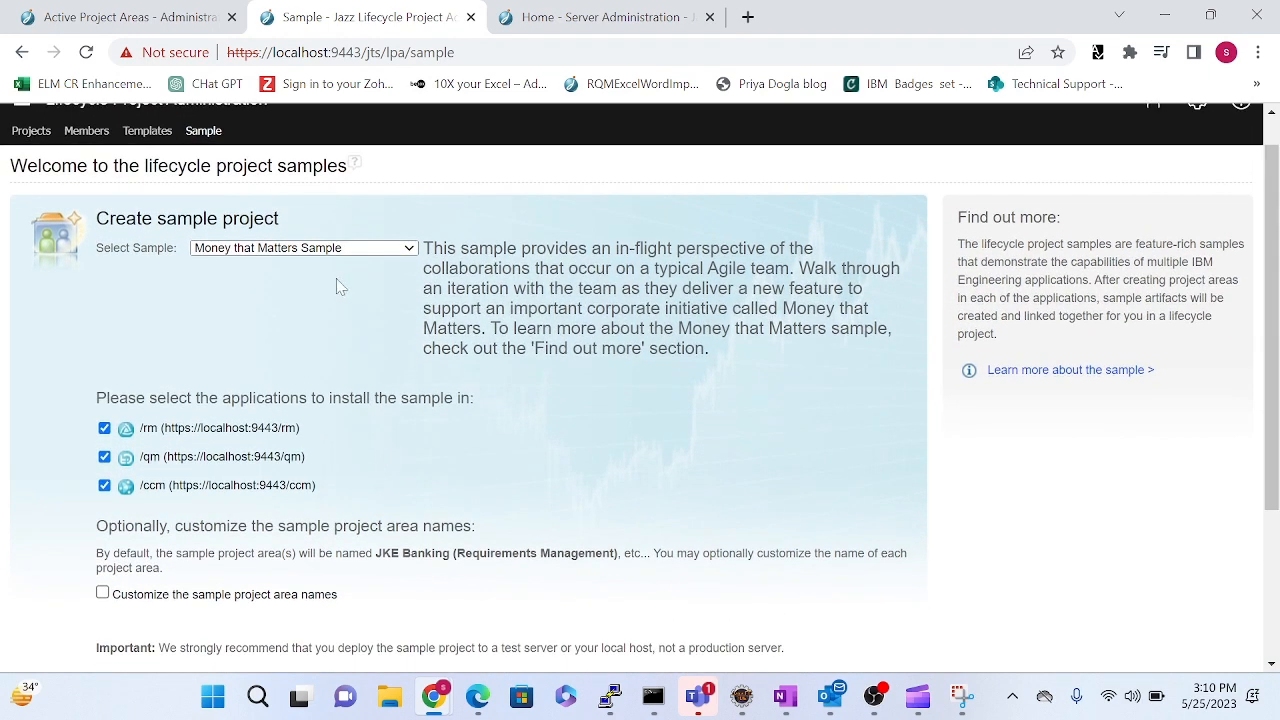
click(318, 248)
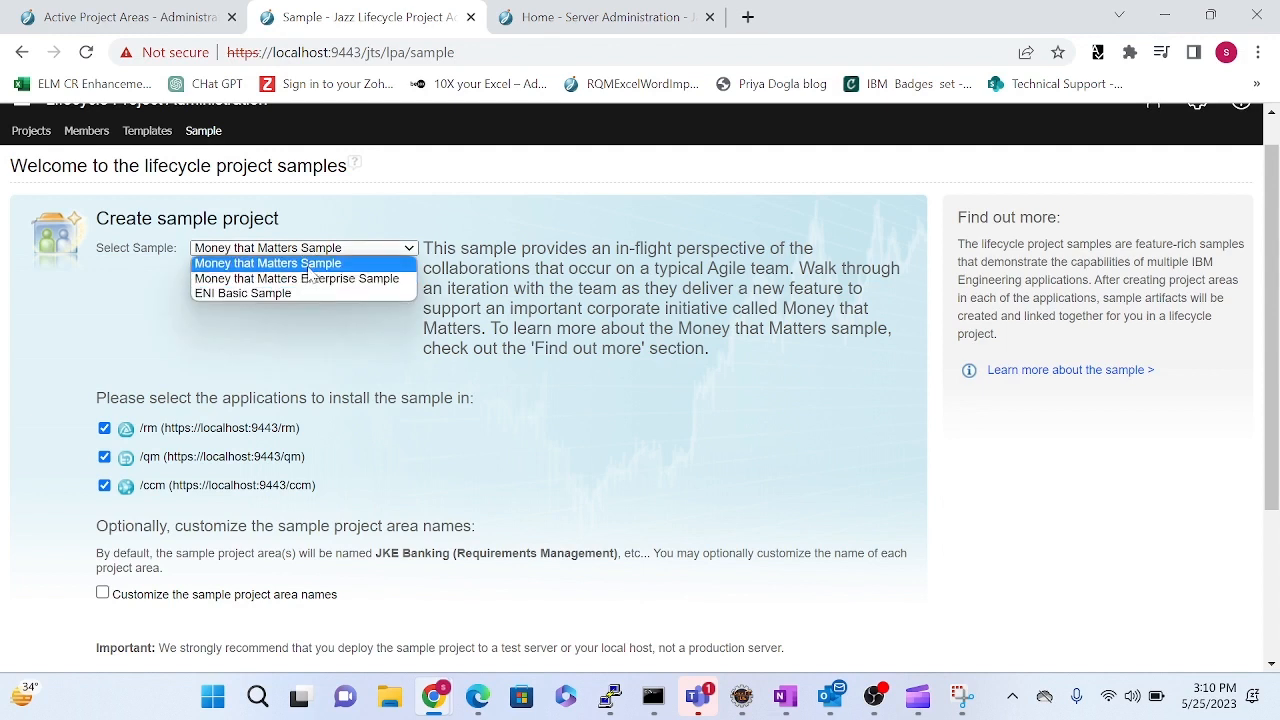
click(309, 265)
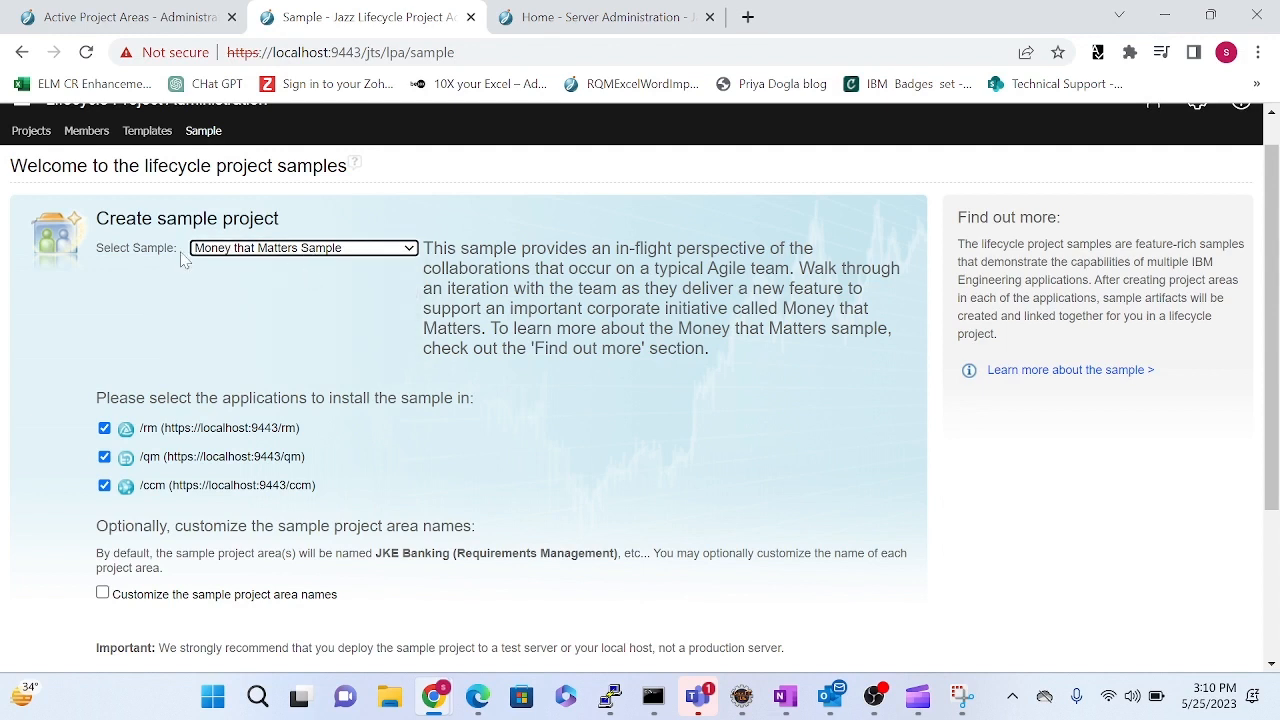
Examine the available samples, the target applications and the default project area names for the sample project.
drag(96, 220, 288, 228)
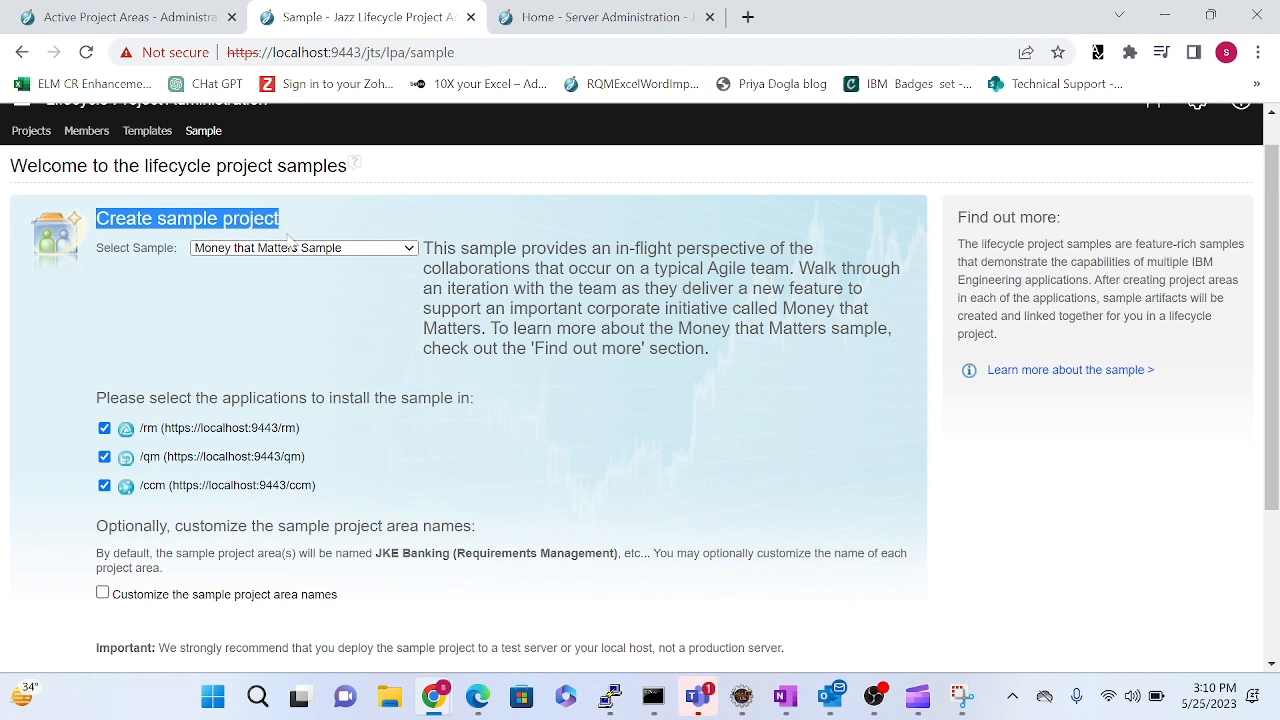
click(286, 258)
click(266, 269)
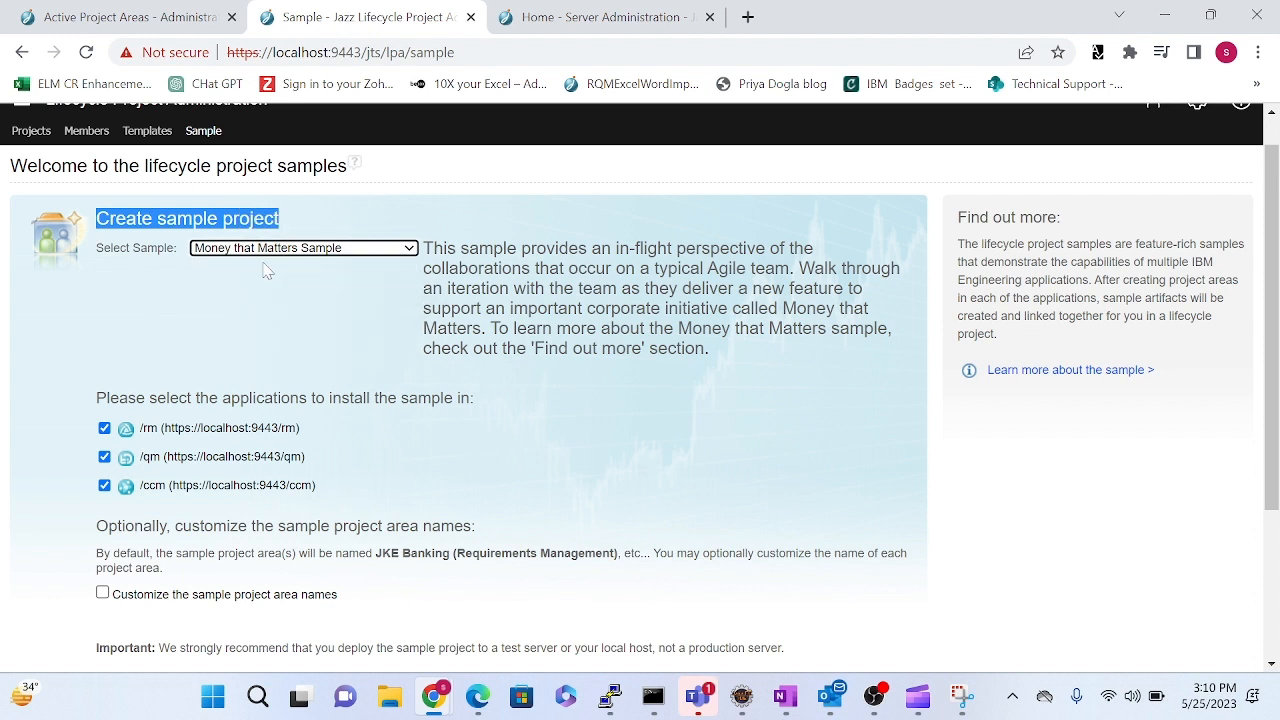
click(381, 252)
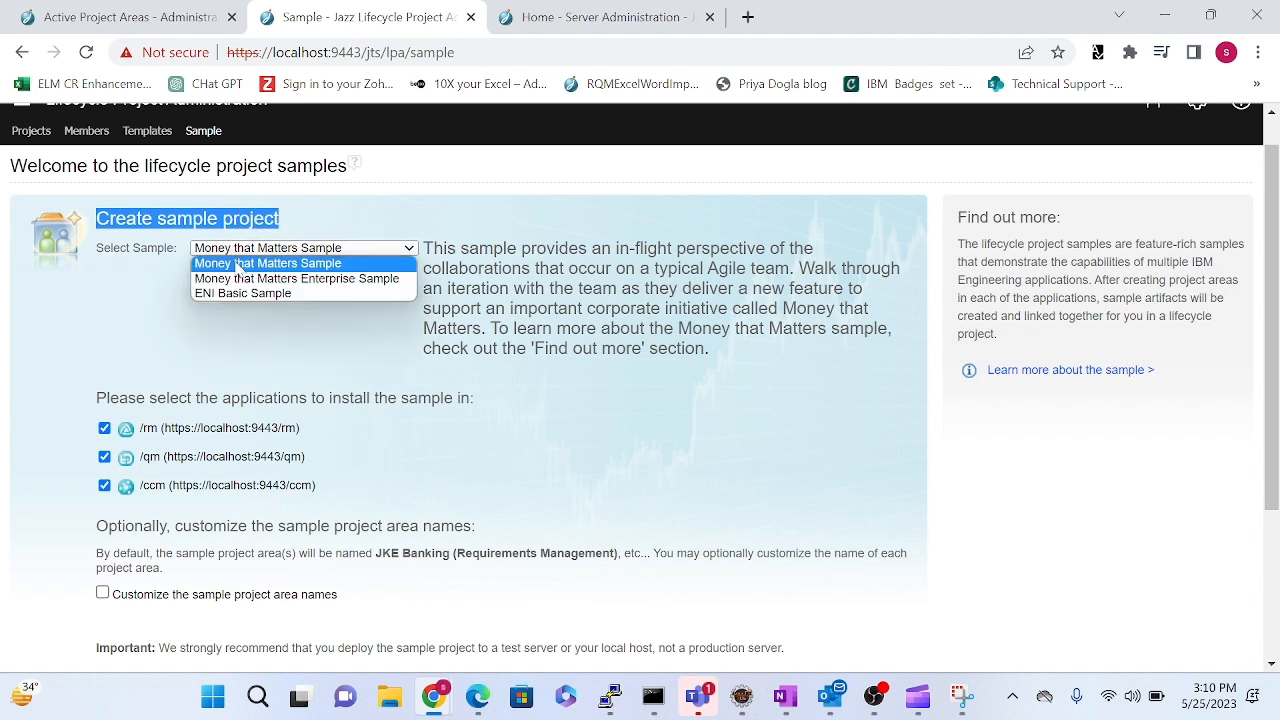
click(320, 410)
scroll(1272, 290, down, 1)
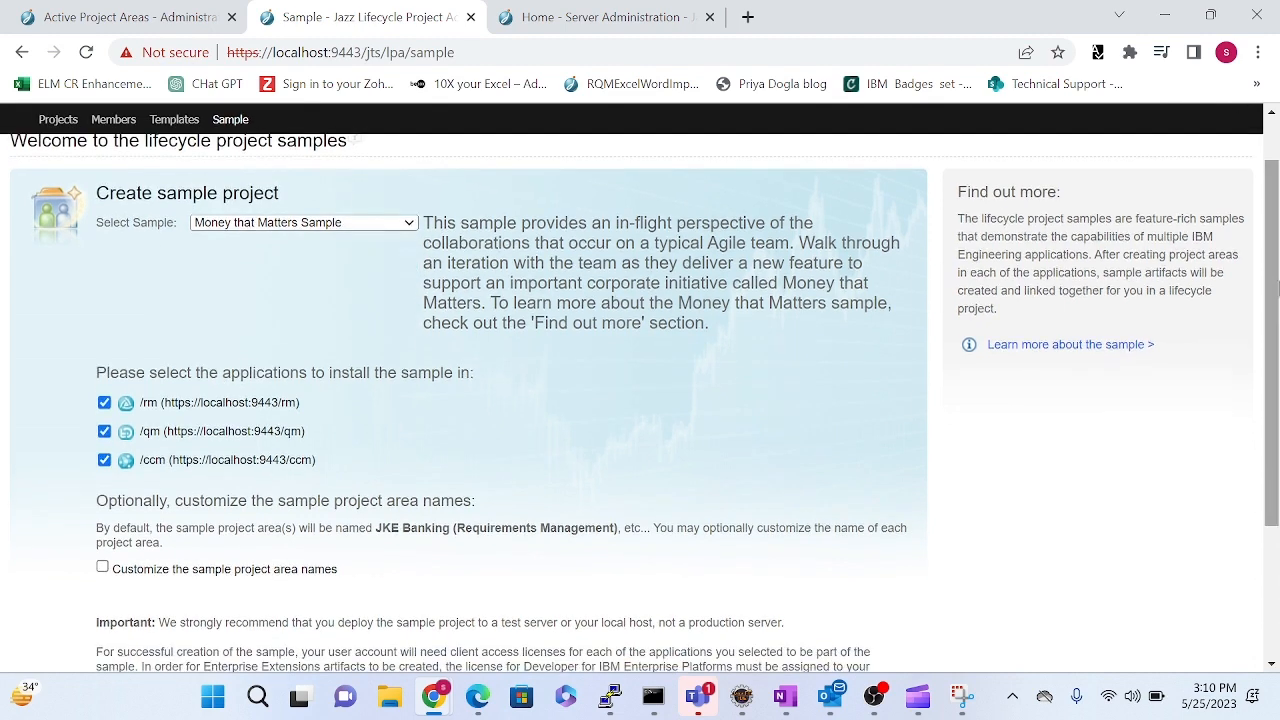
drag(374, 528, 632, 528)
click(618, 563)
drag(1273, 376, 1274, 405)
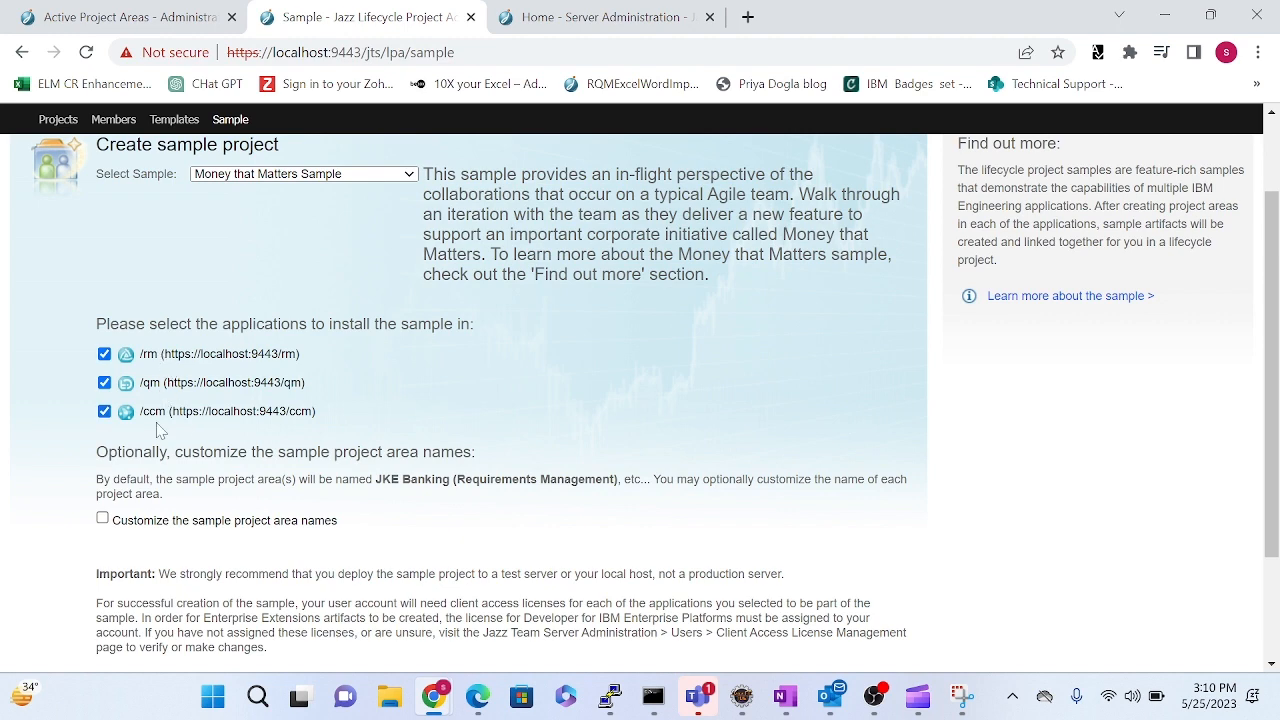
drag(1270, 346, 1270, 282)
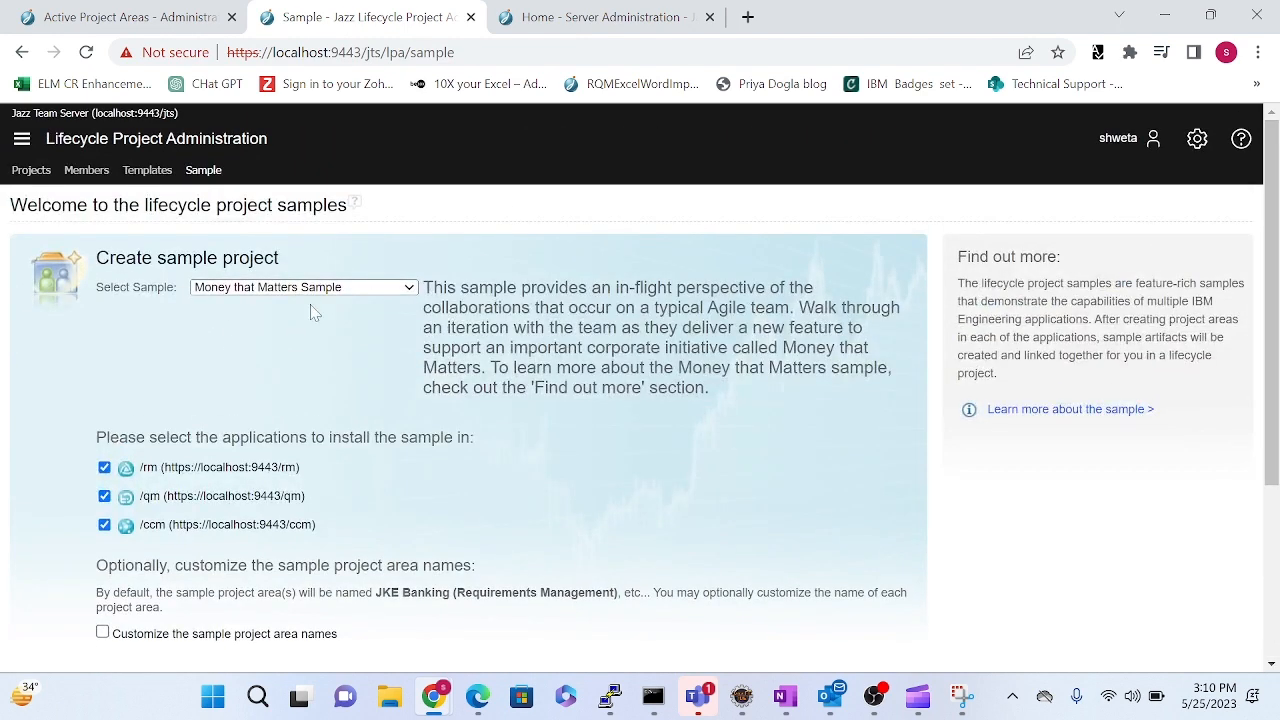
Create the sample project in /rm, /ccm and /qm, accepting the acknowledgement about production environments and client access licenses.
scroll(1250, 290, down, 3)
click(180, 575)
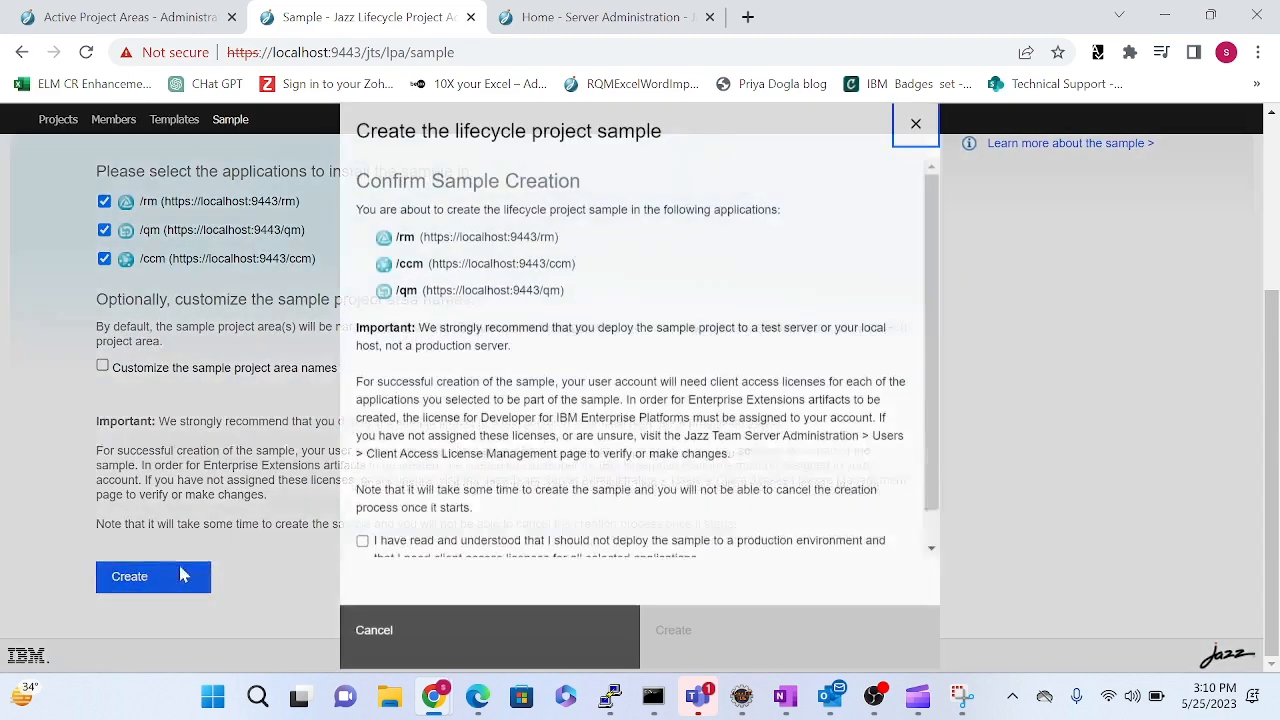
click(363, 545)
scroll(480, 550, down, 1)
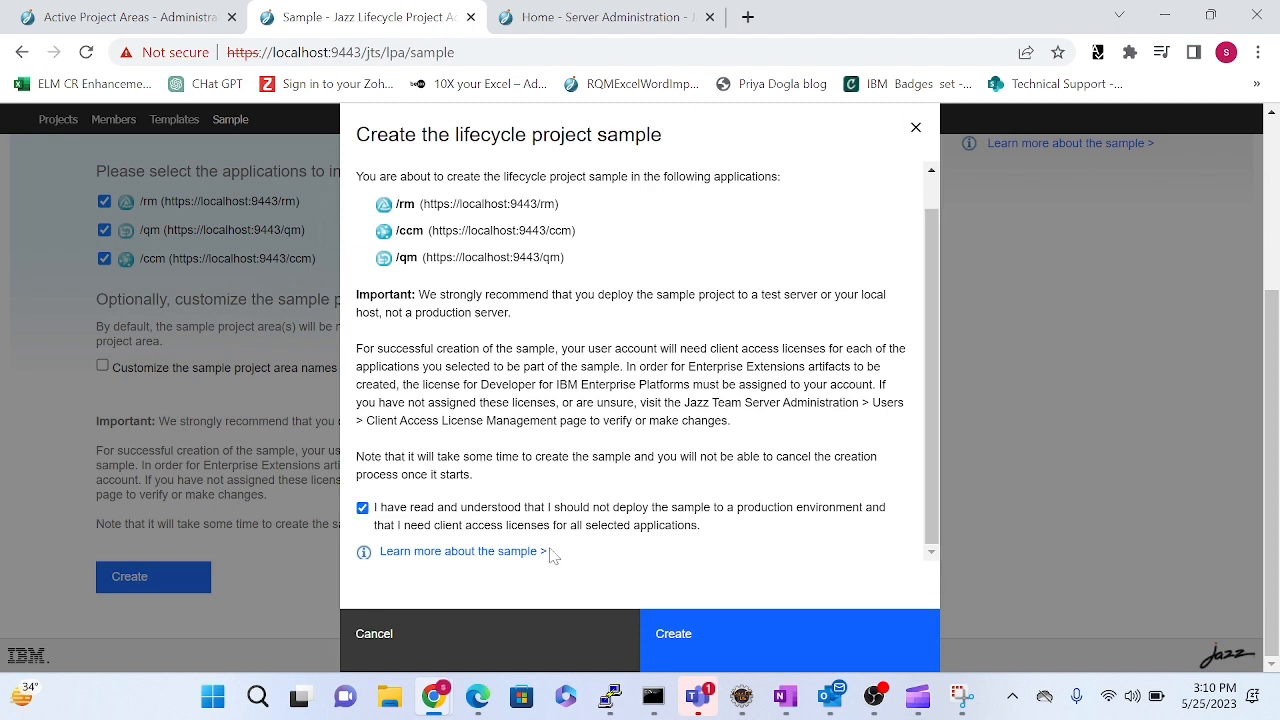
click(760, 657)
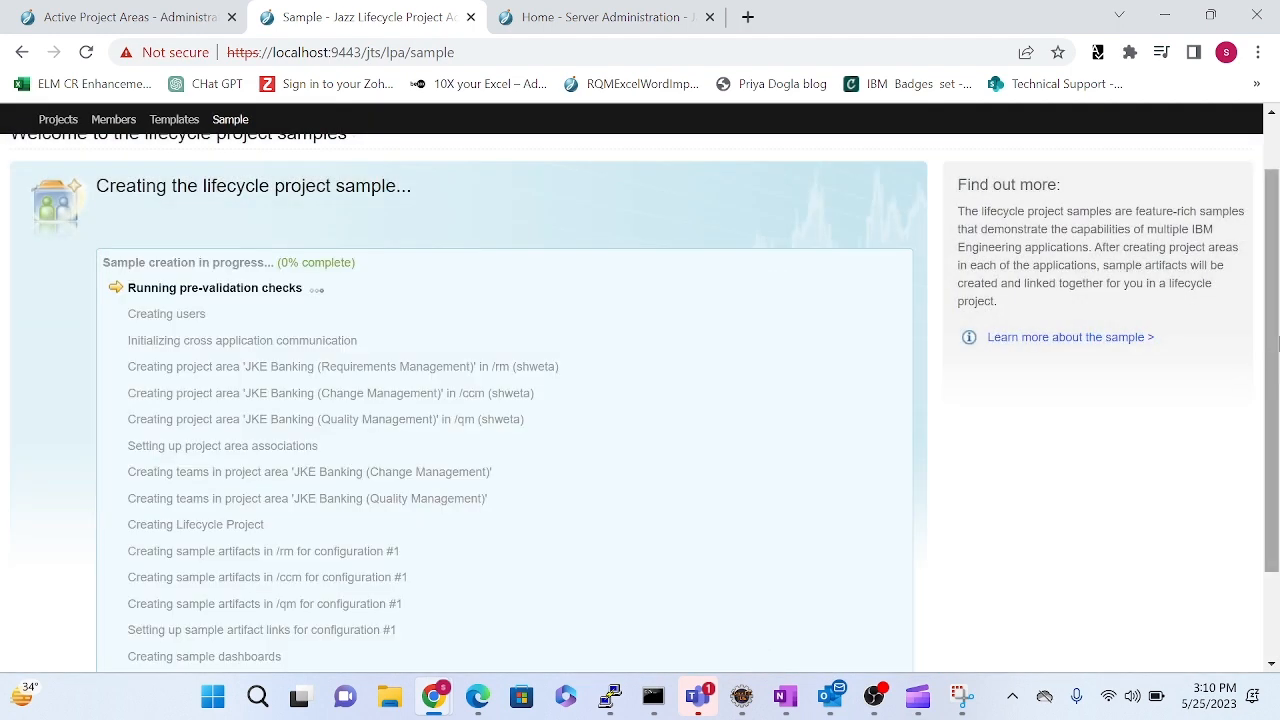
scroll(1276, 457, down, 2)
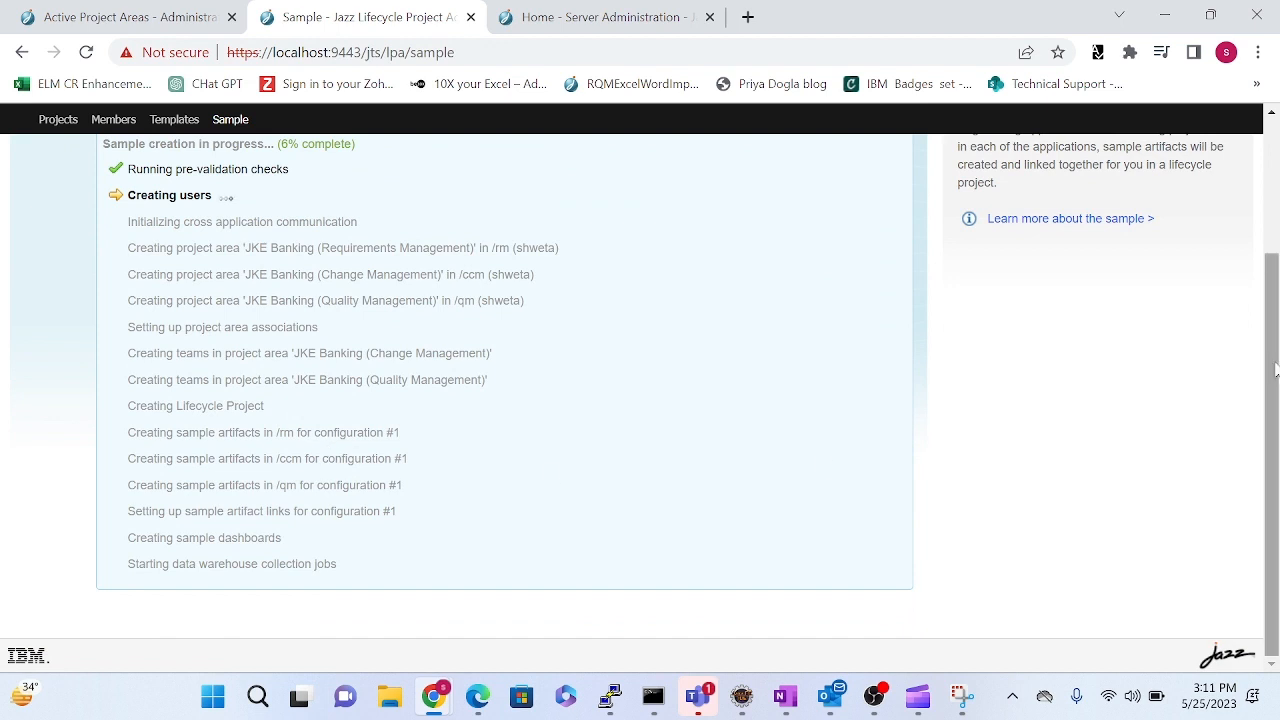
scroll(785, 424, up, 1)
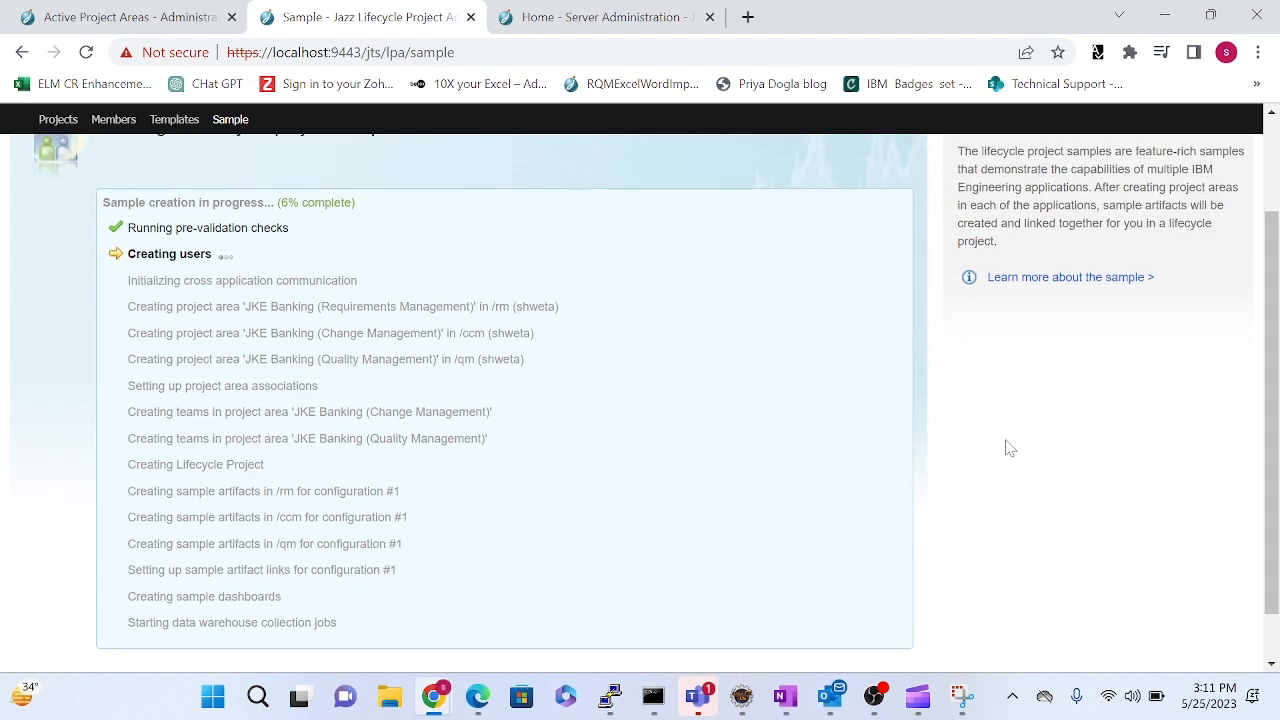
In the Server Administration tab, replace jts/admin in the address with ccm/admin and load that page.
click(603, 18)
drag(366, 52, 426, 52)
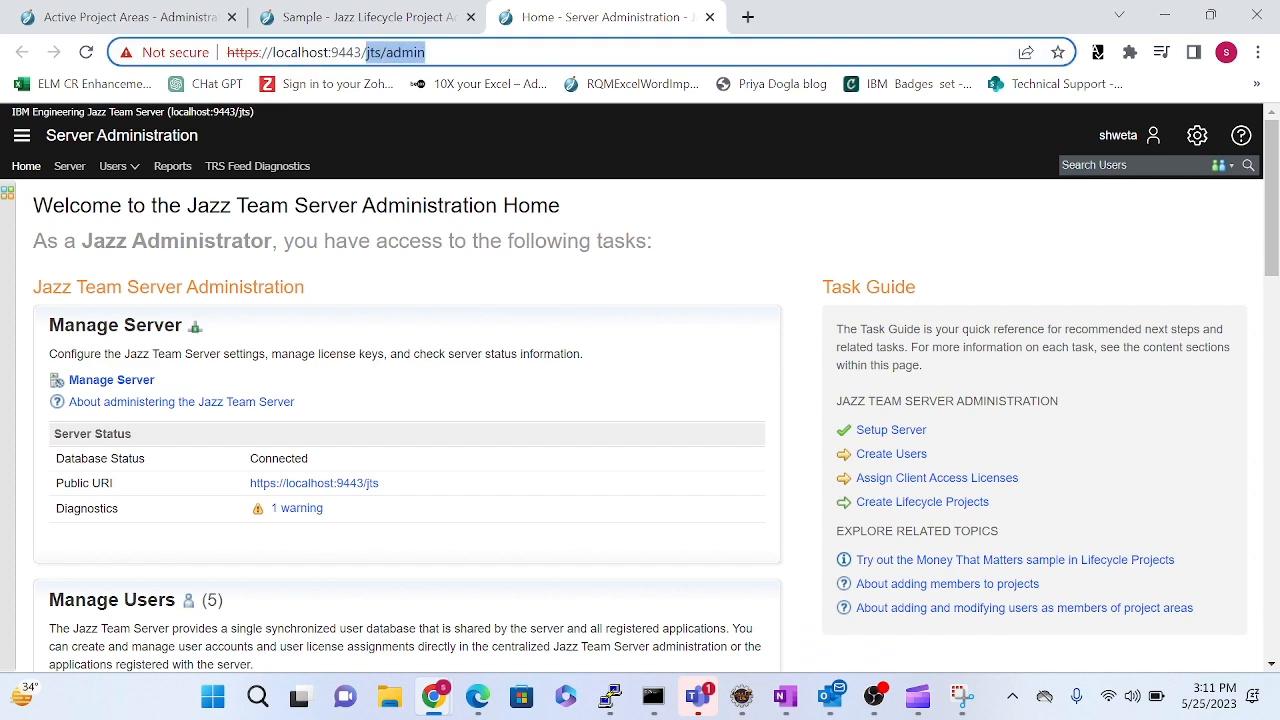
click(417, 18)
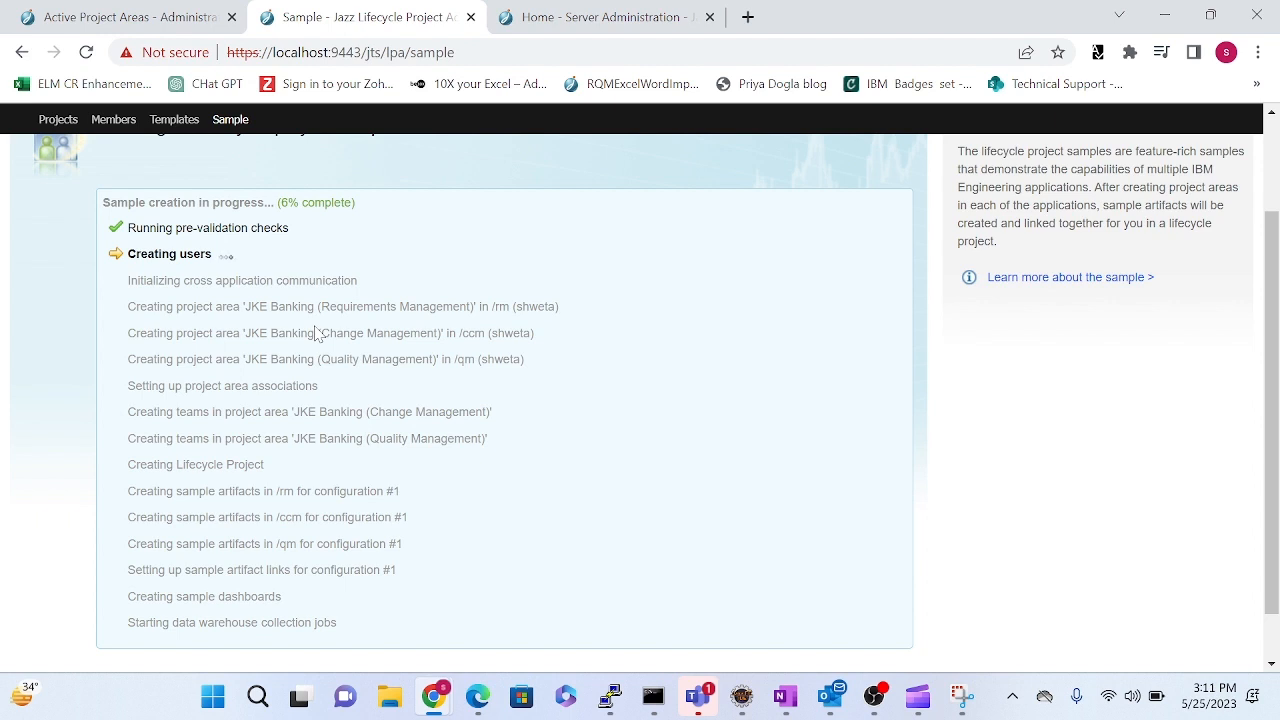
click(582, 17)
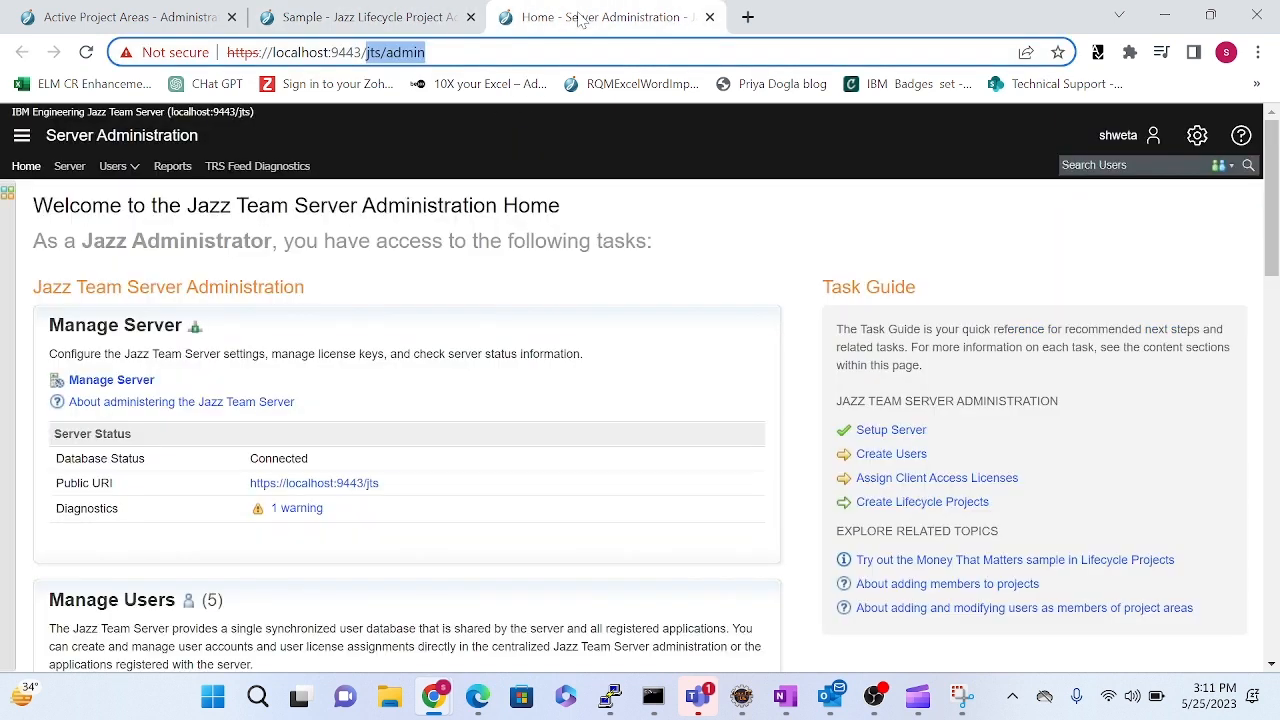
text(ccm)
key(Delete)
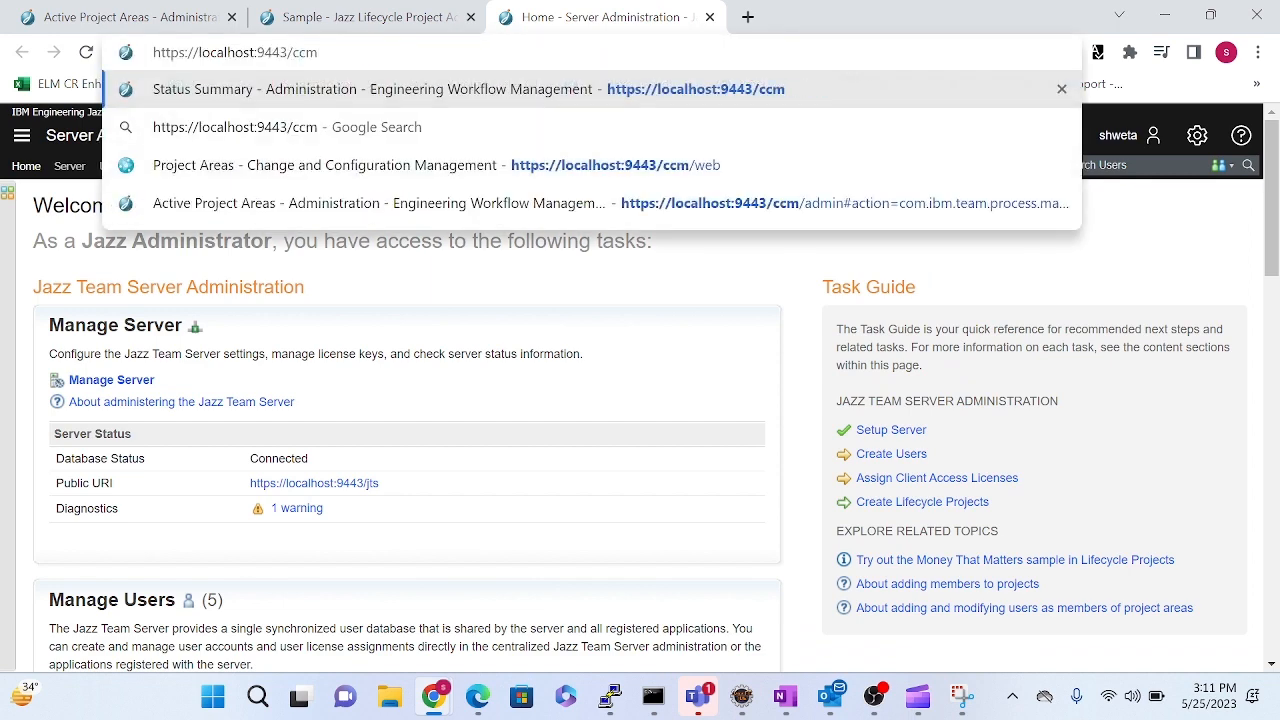
text(/admin)
key(Return)
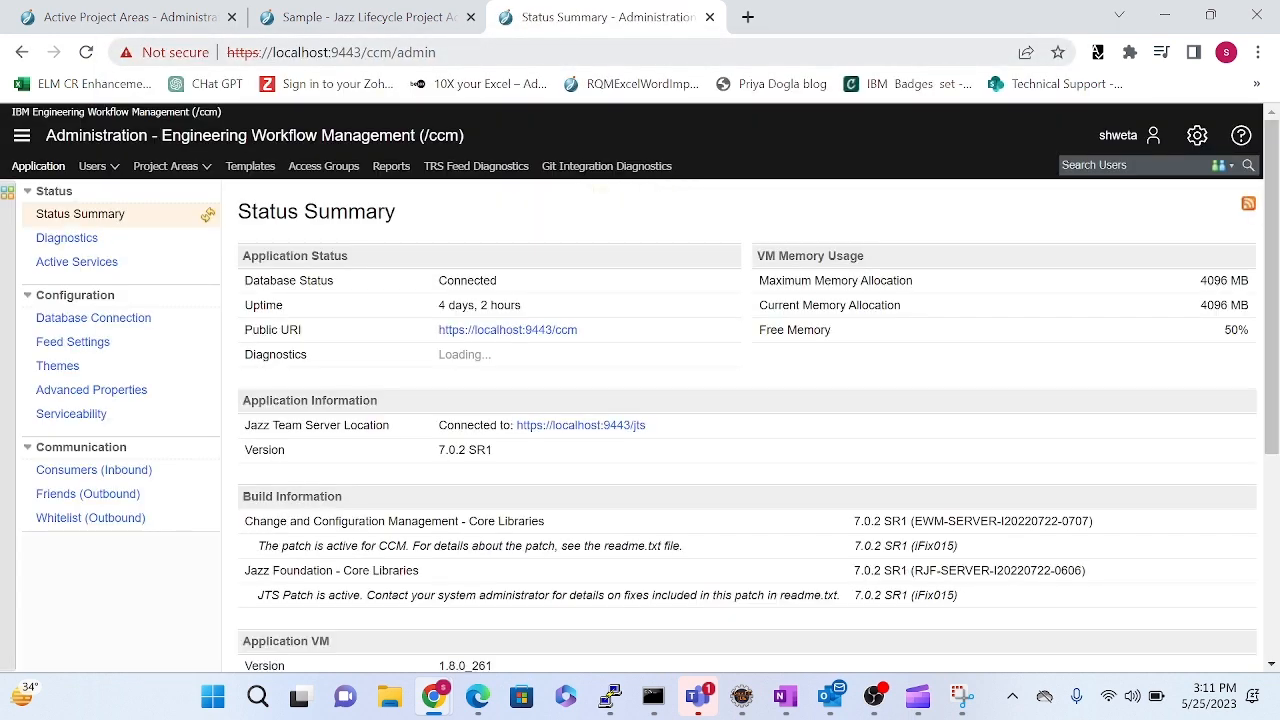
double_click(416, 52)
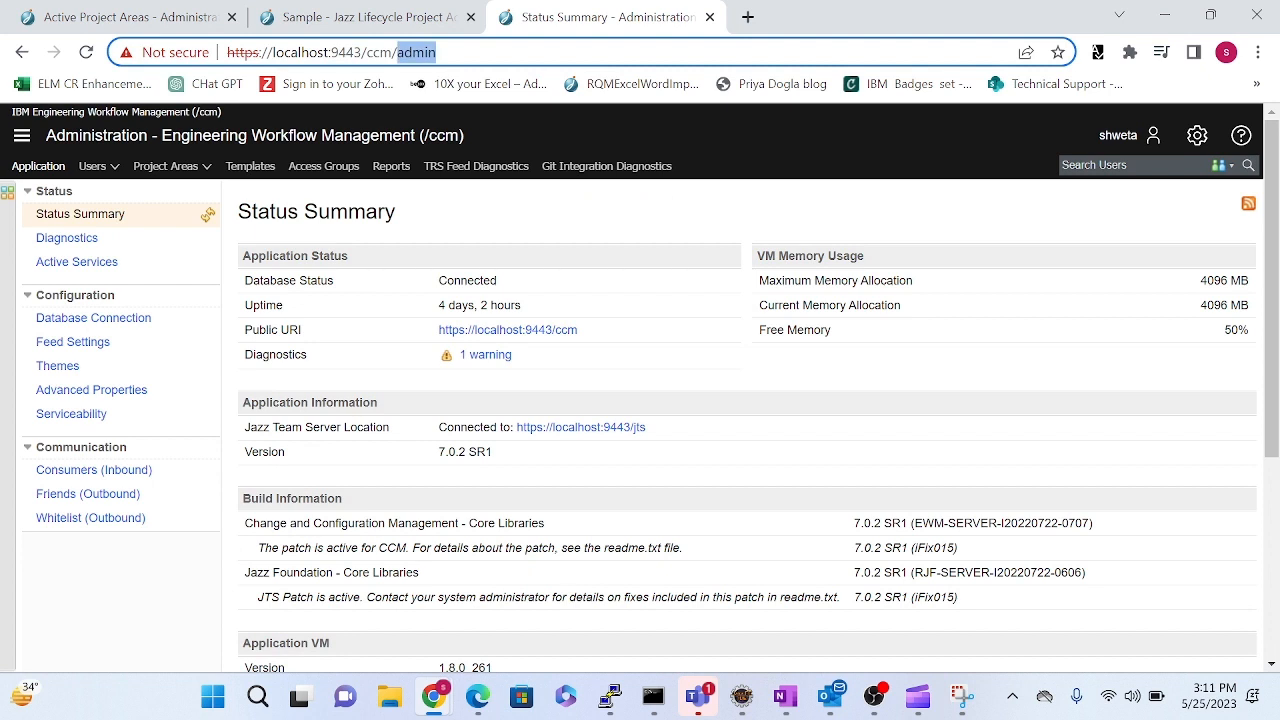
click(440, 53)
drag(438, 53, 342, 54)
click(440, 55)
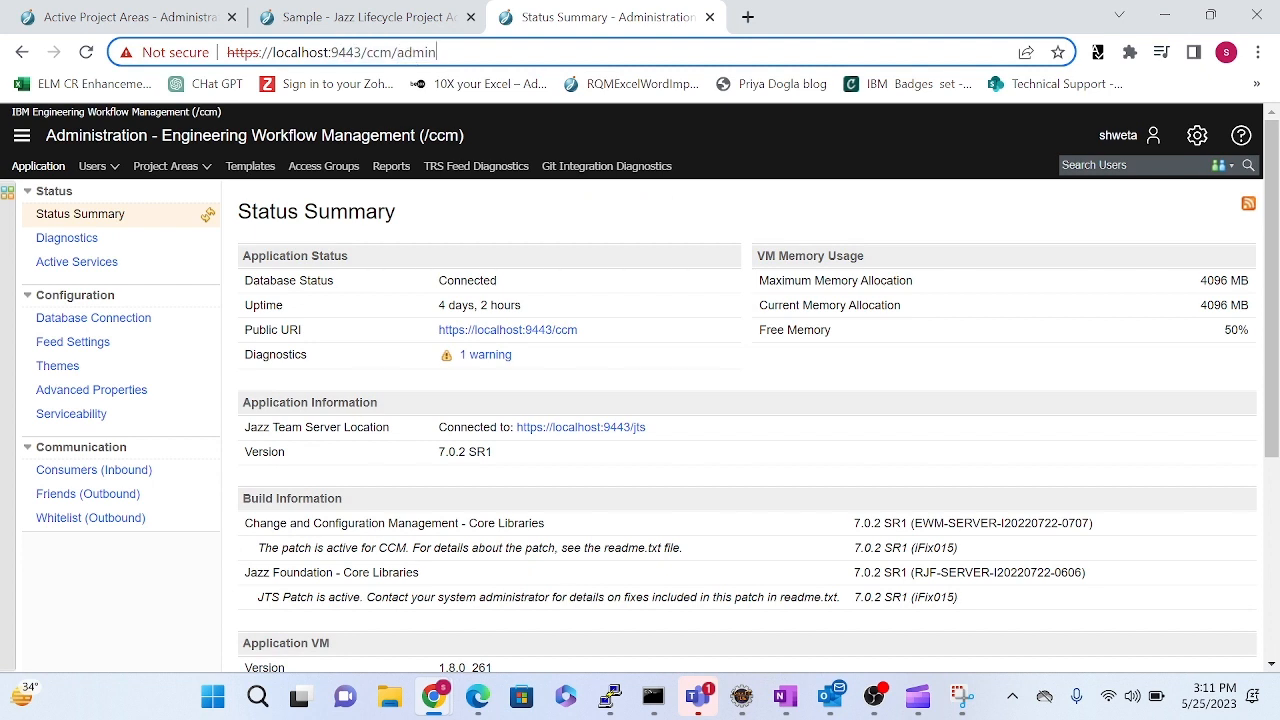
Open the list of active project areas in the CCM administration.
double_click(416, 52)
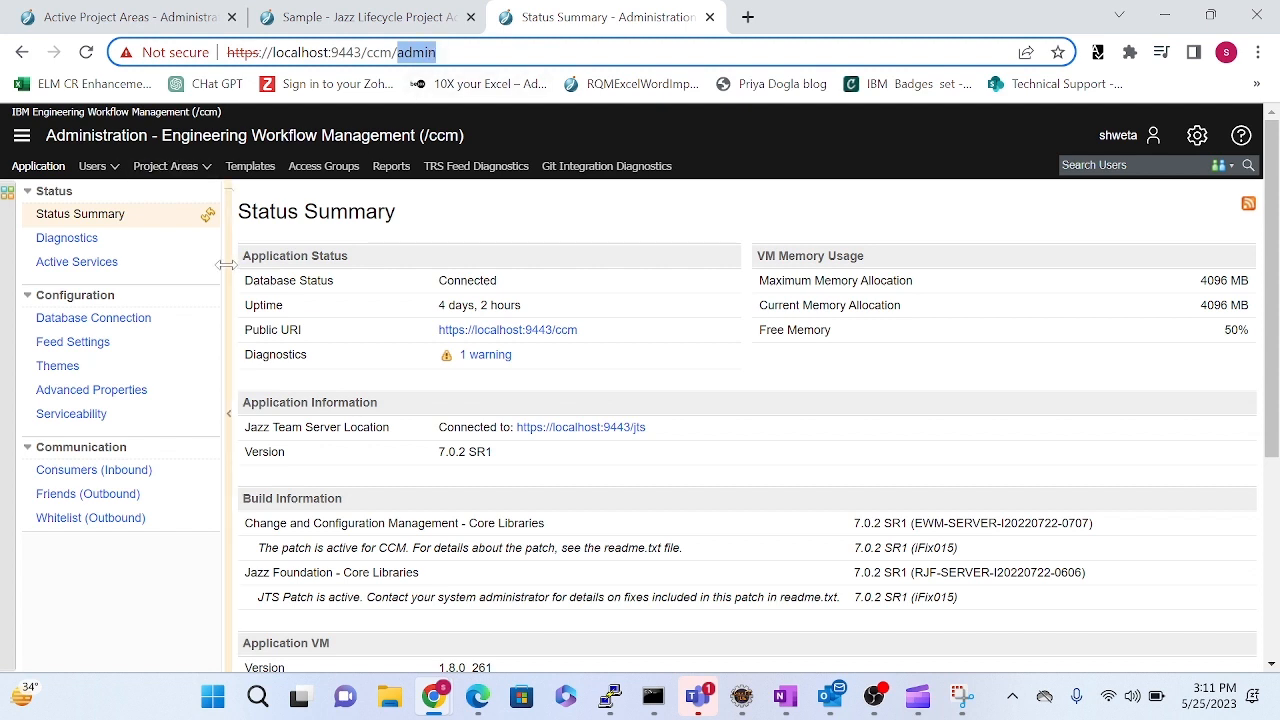
click(197, 177)
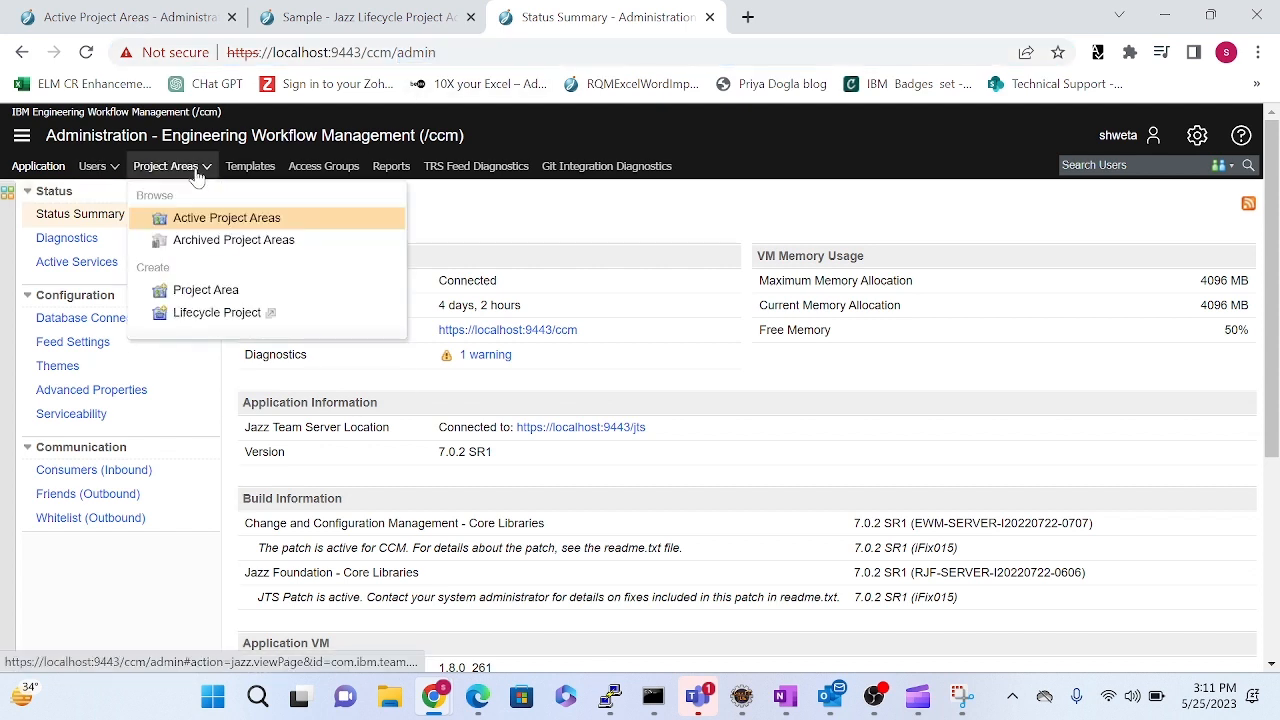
click(214, 228)
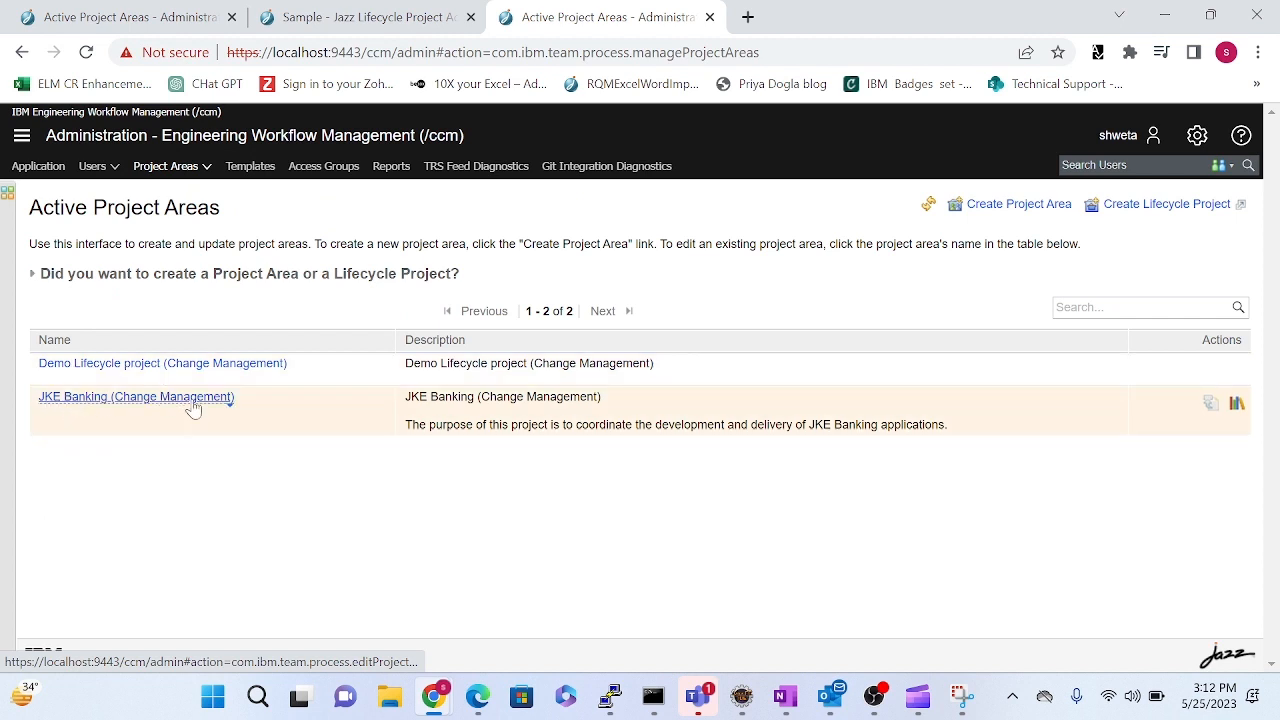
Check the progress of the sample project creation, and return to the CCM active project areas list.
click(165, 168)
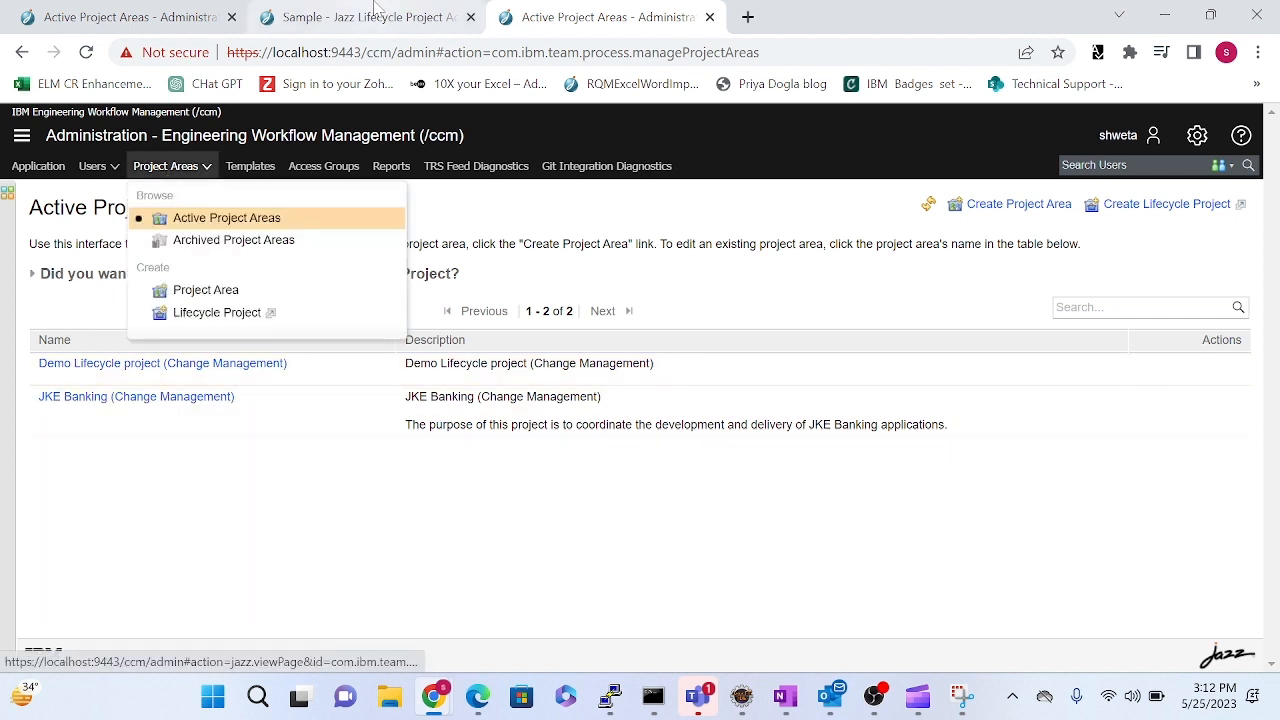
click(105, 17)
click(378, 16)
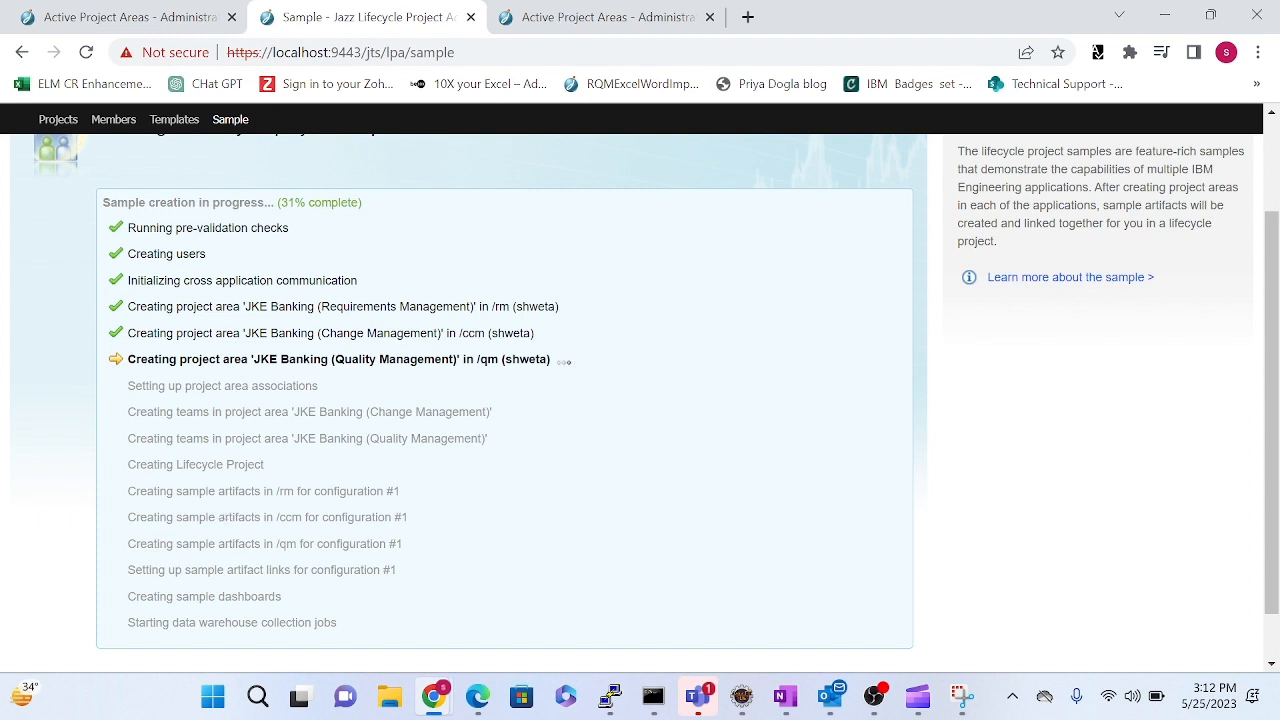
click(555, 18)
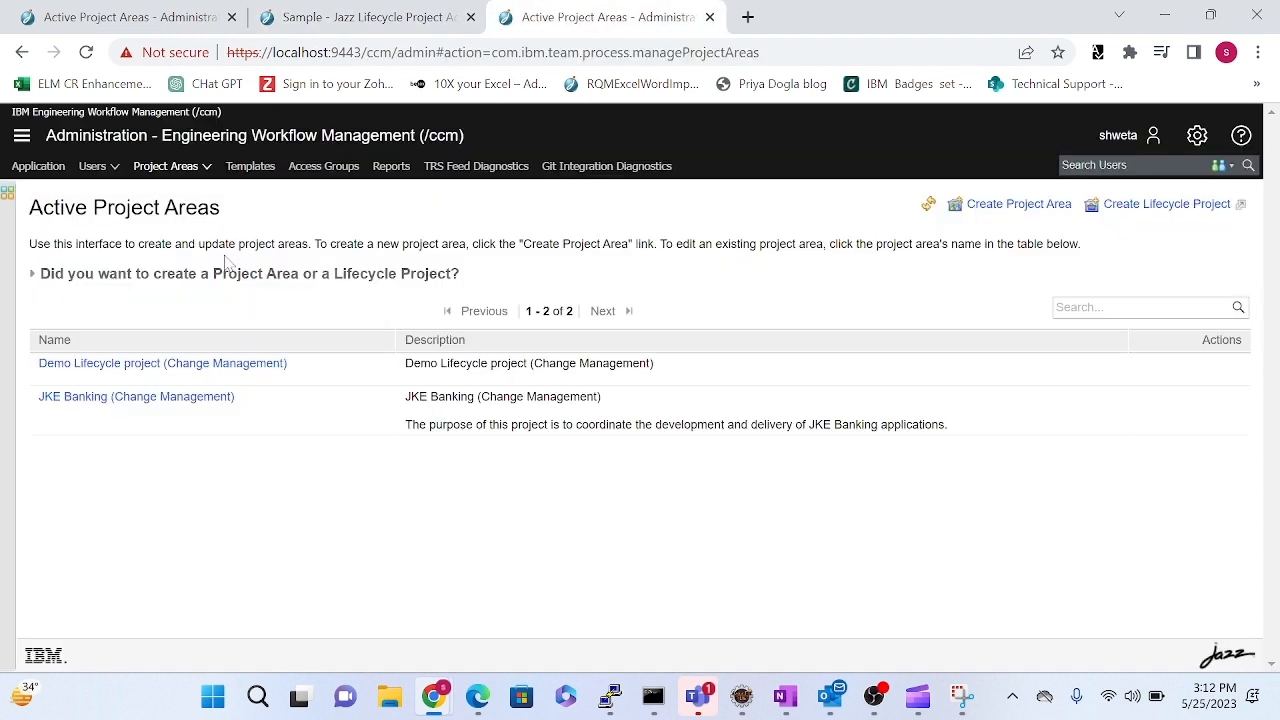
click(168, 166)
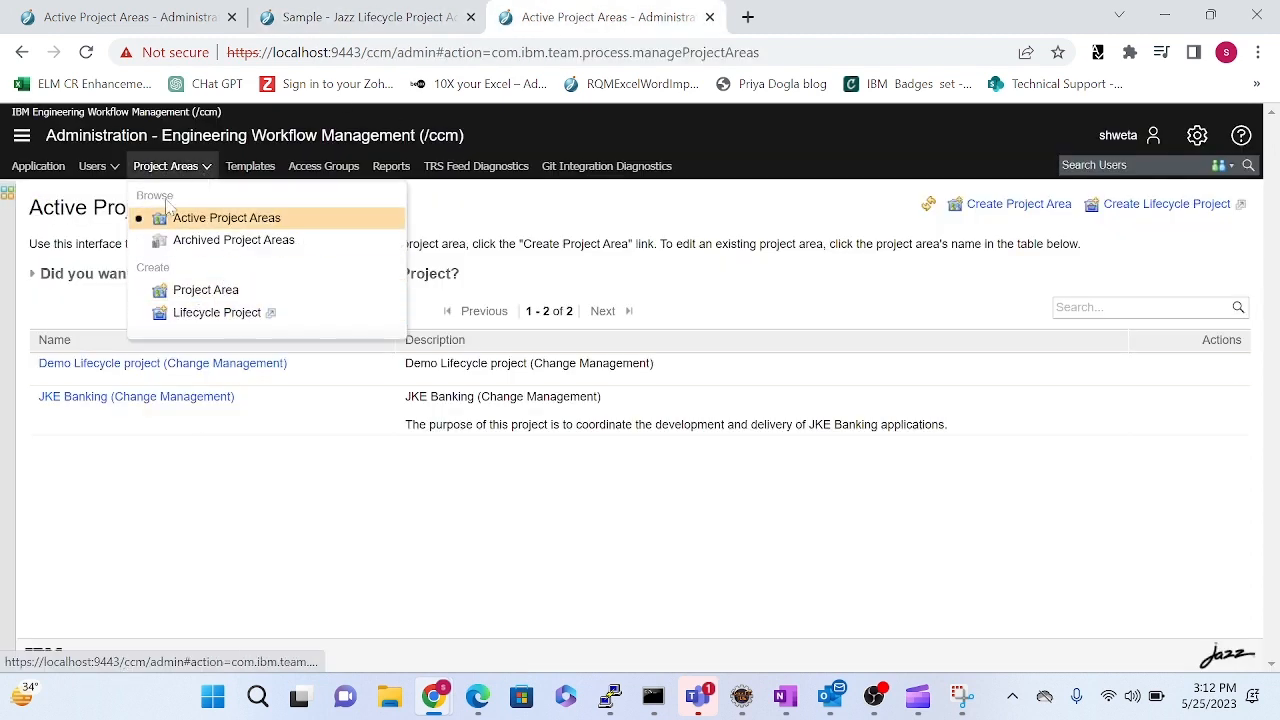
double_click(378, 52)
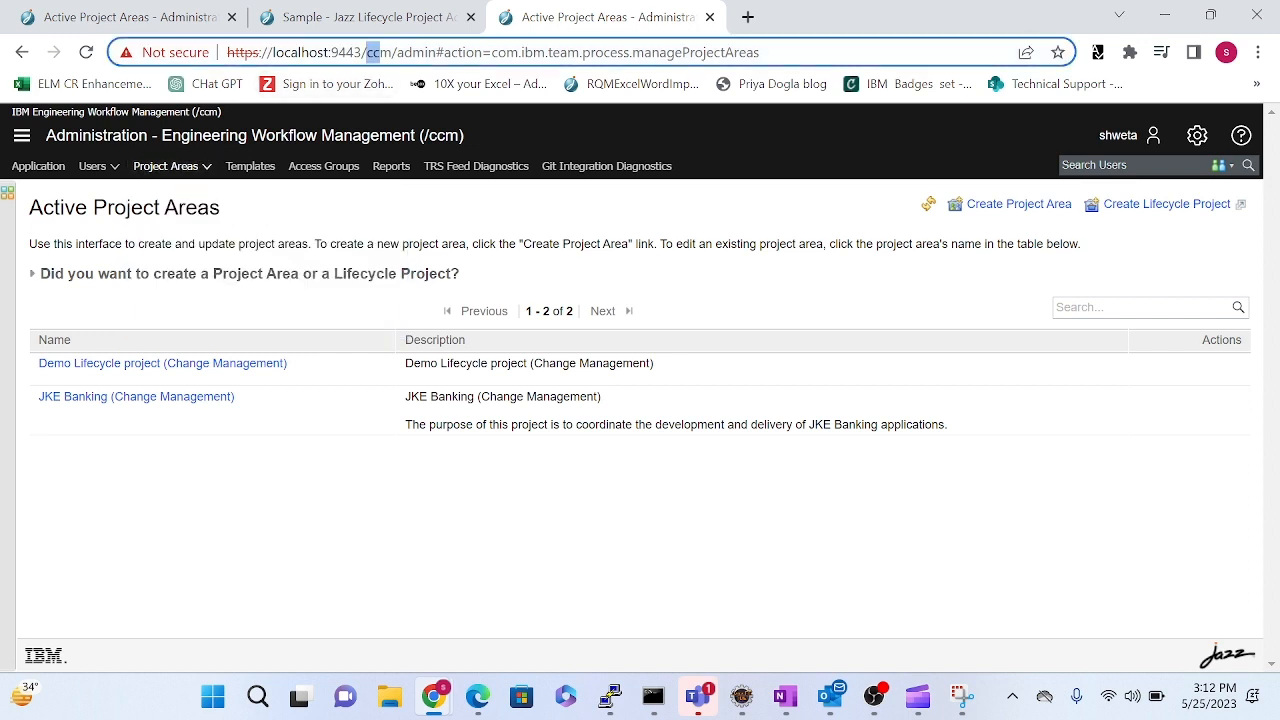
drag(393, 52, 212, 58)
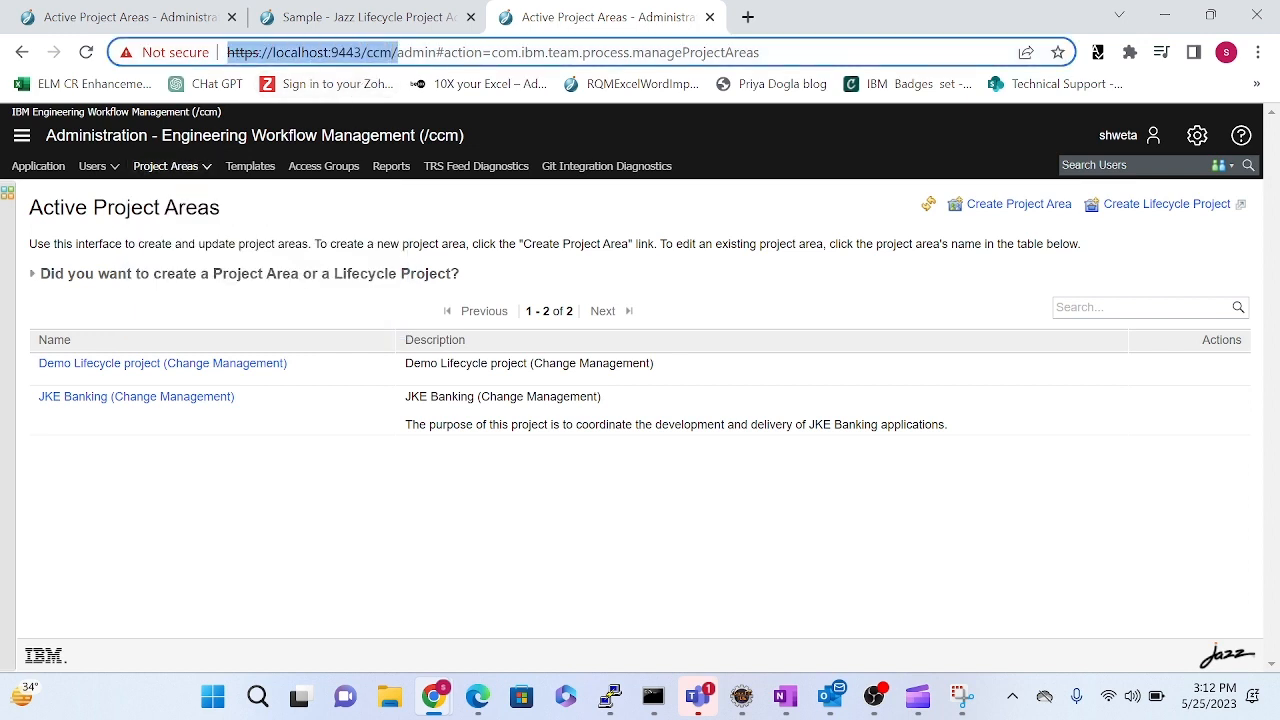
click(178, 170)
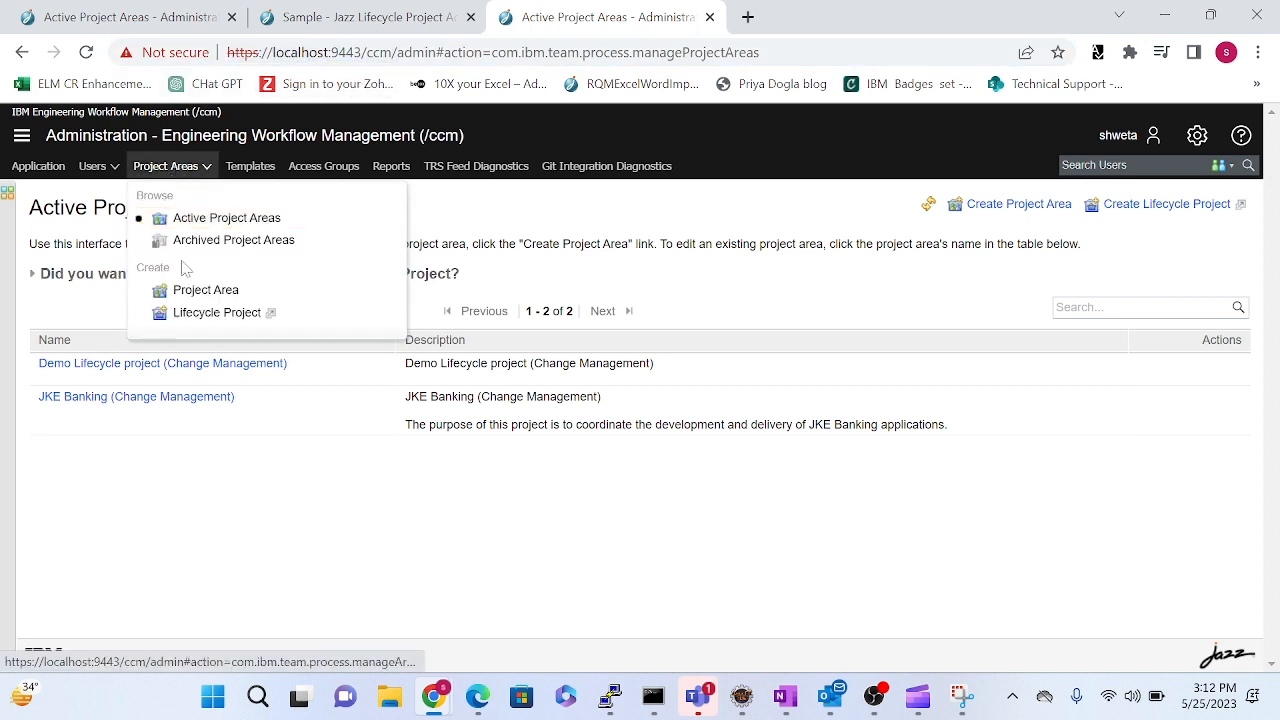
click(180, 168)
drag(436, 53, 206, 56)
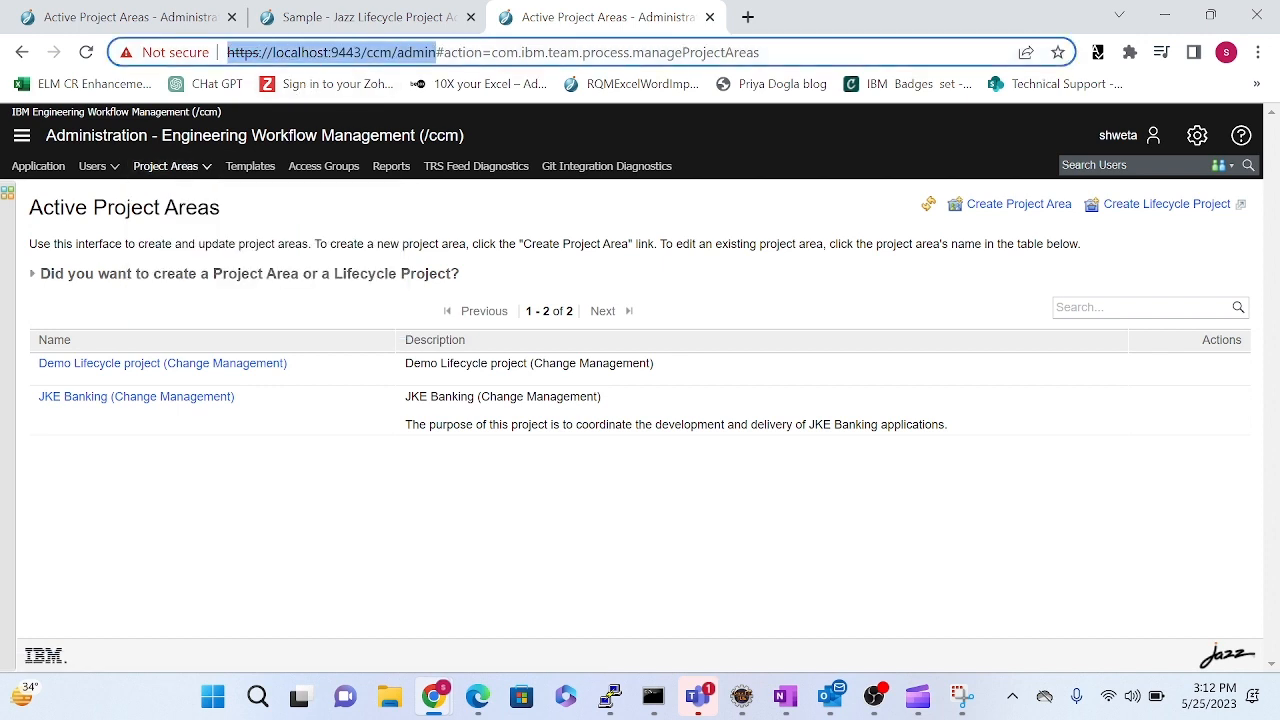
Start creating a project area in CCM and name it "Application Specific Demo Project CCM".
click(172, 177)
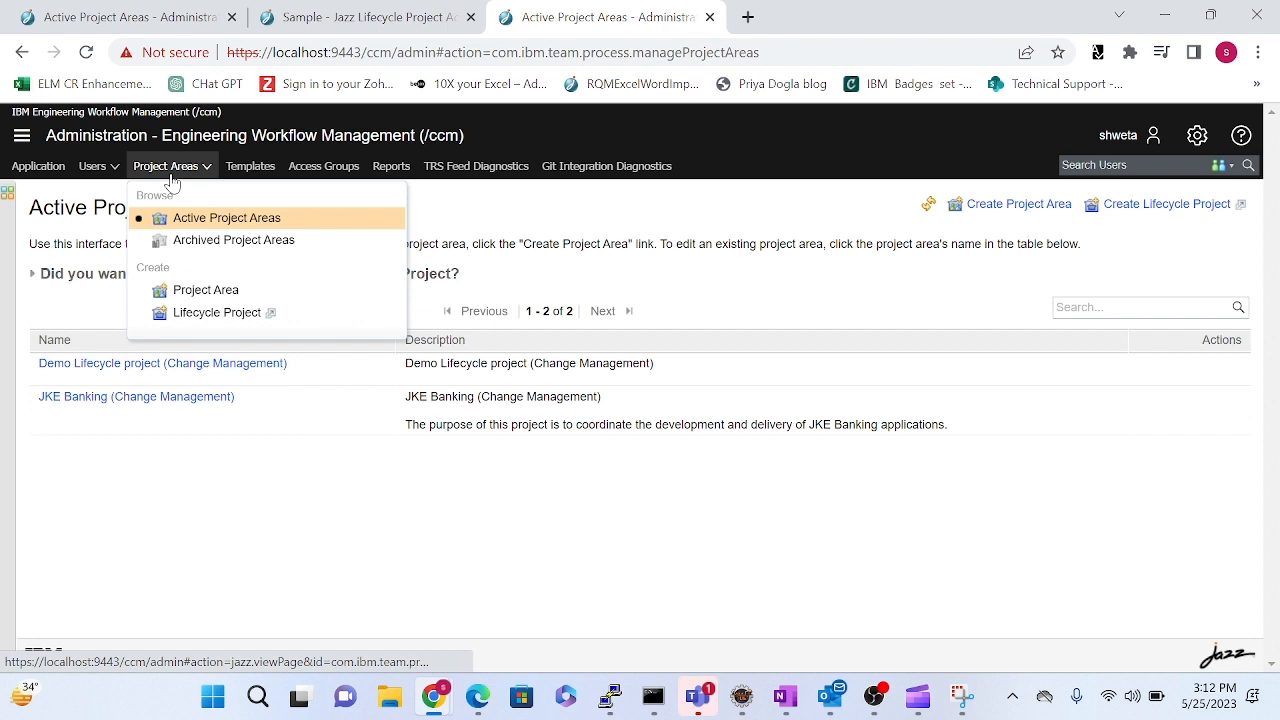
click(231, 297)
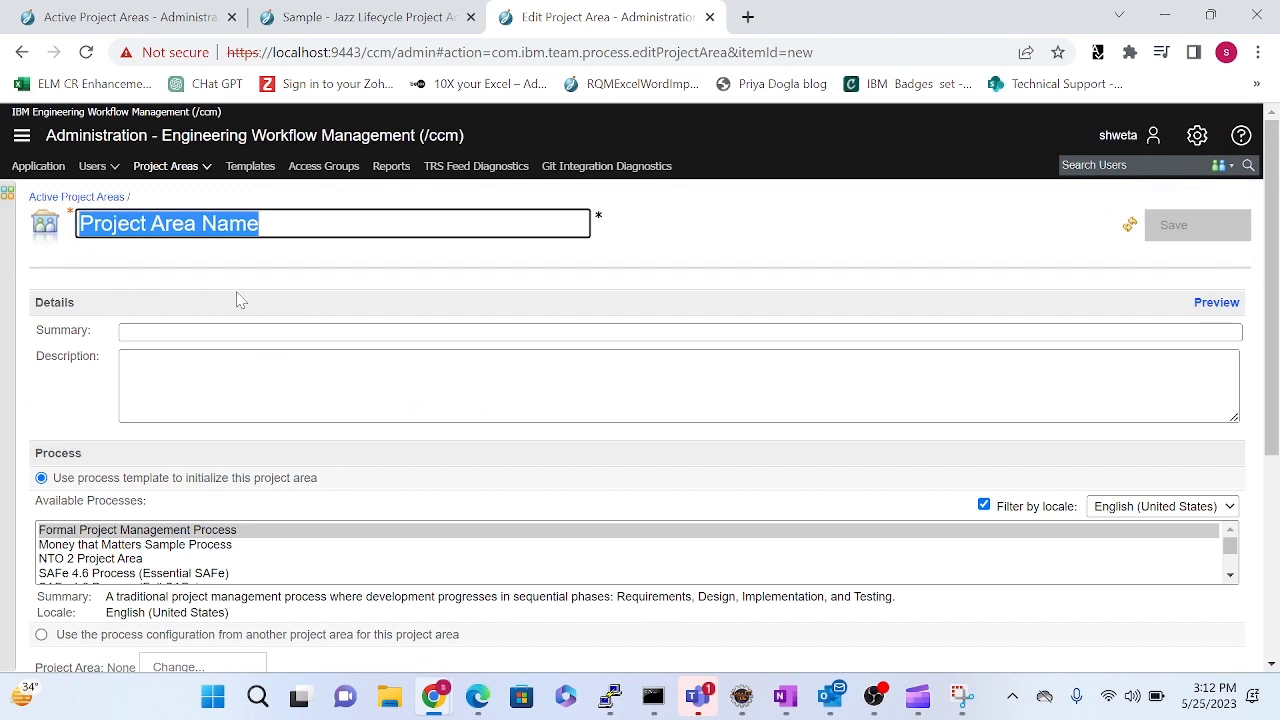
text(Applicat)
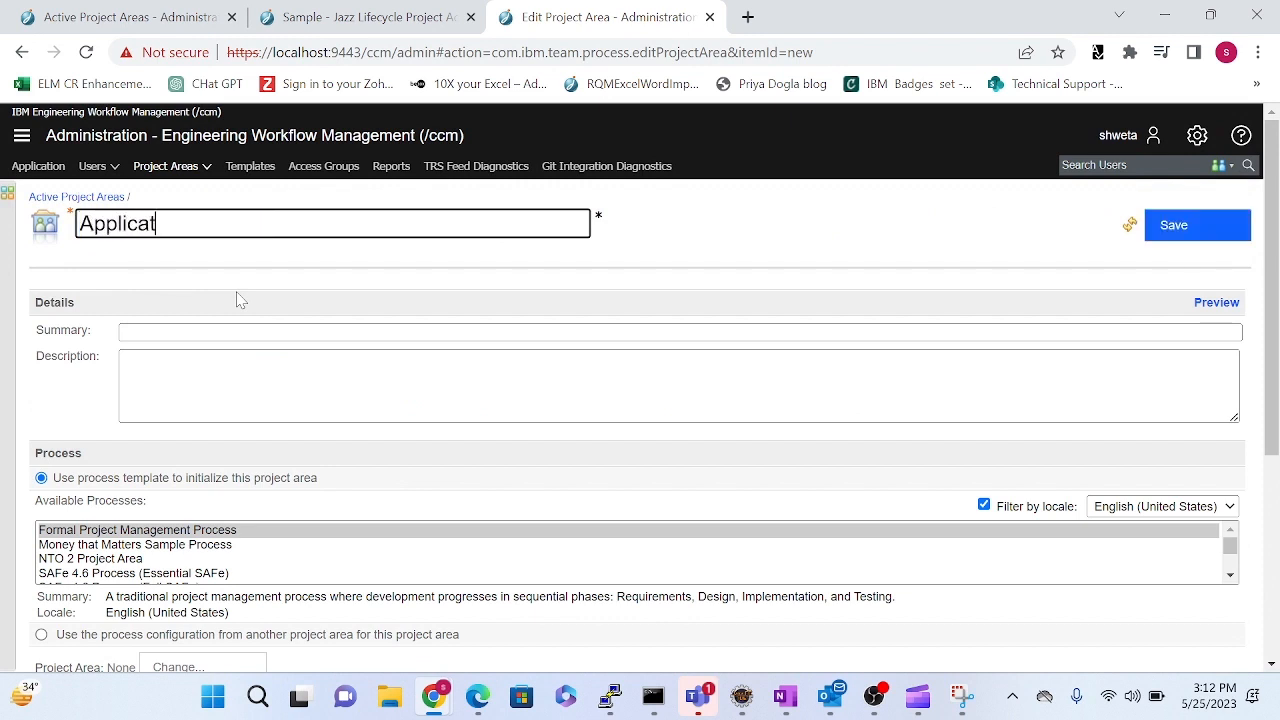
text(ion Specifi)
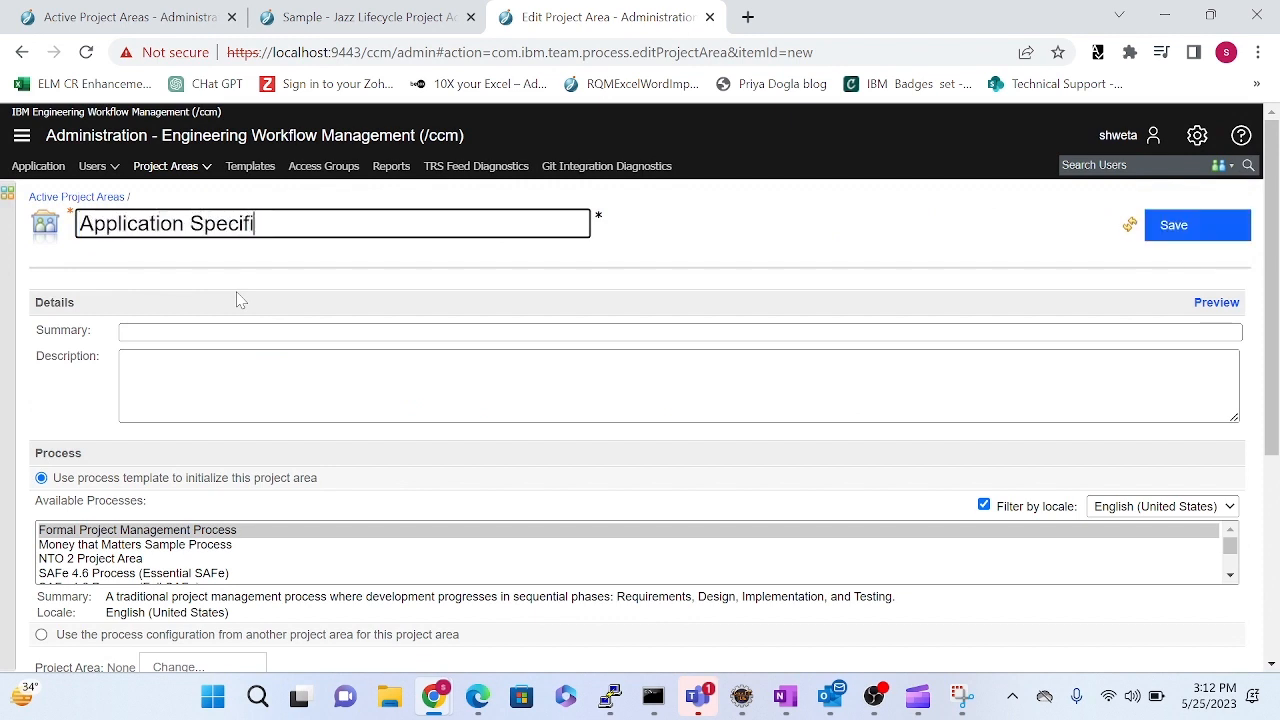
text(c Demo Pr)
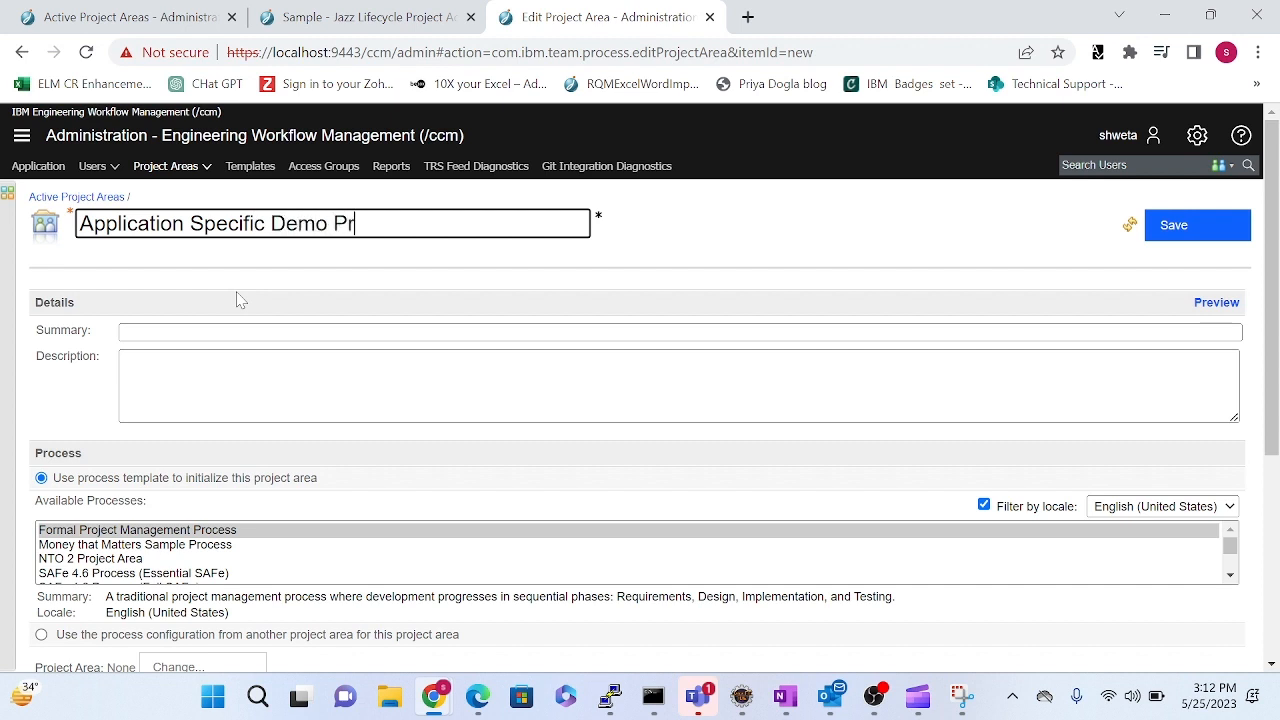
text(oject CCM)
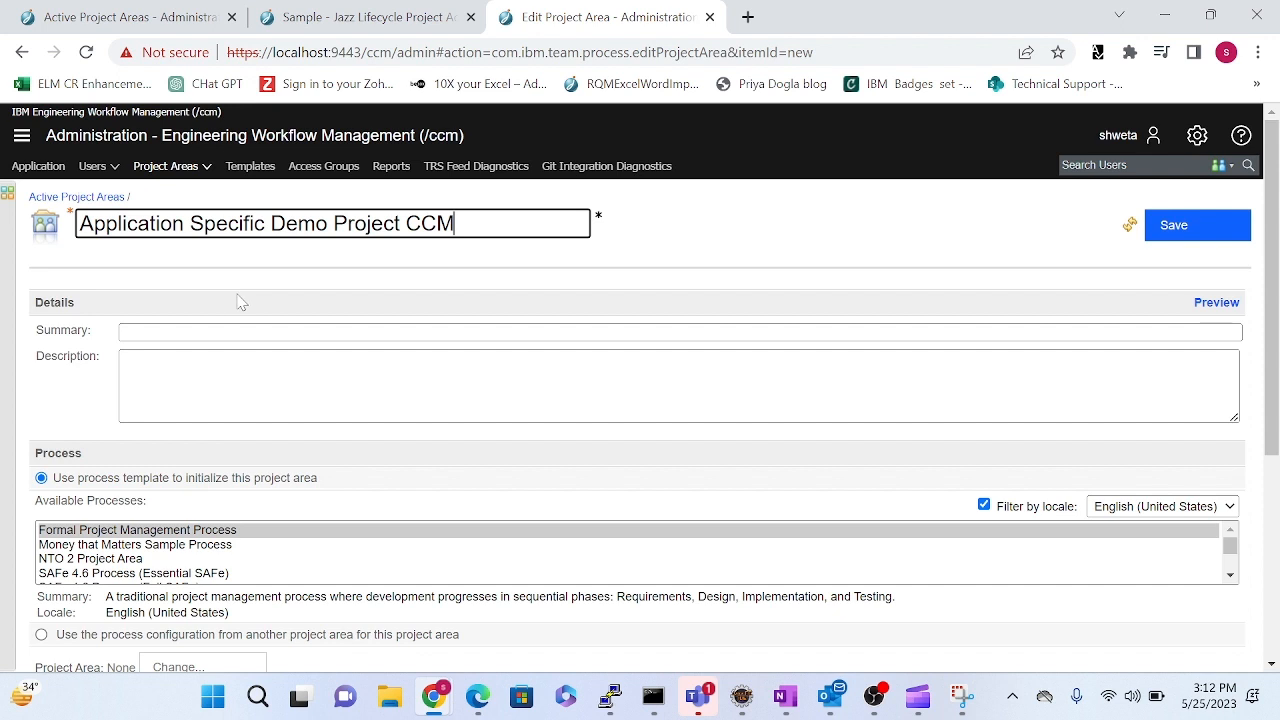
click(240, 332)
click(479, 228)
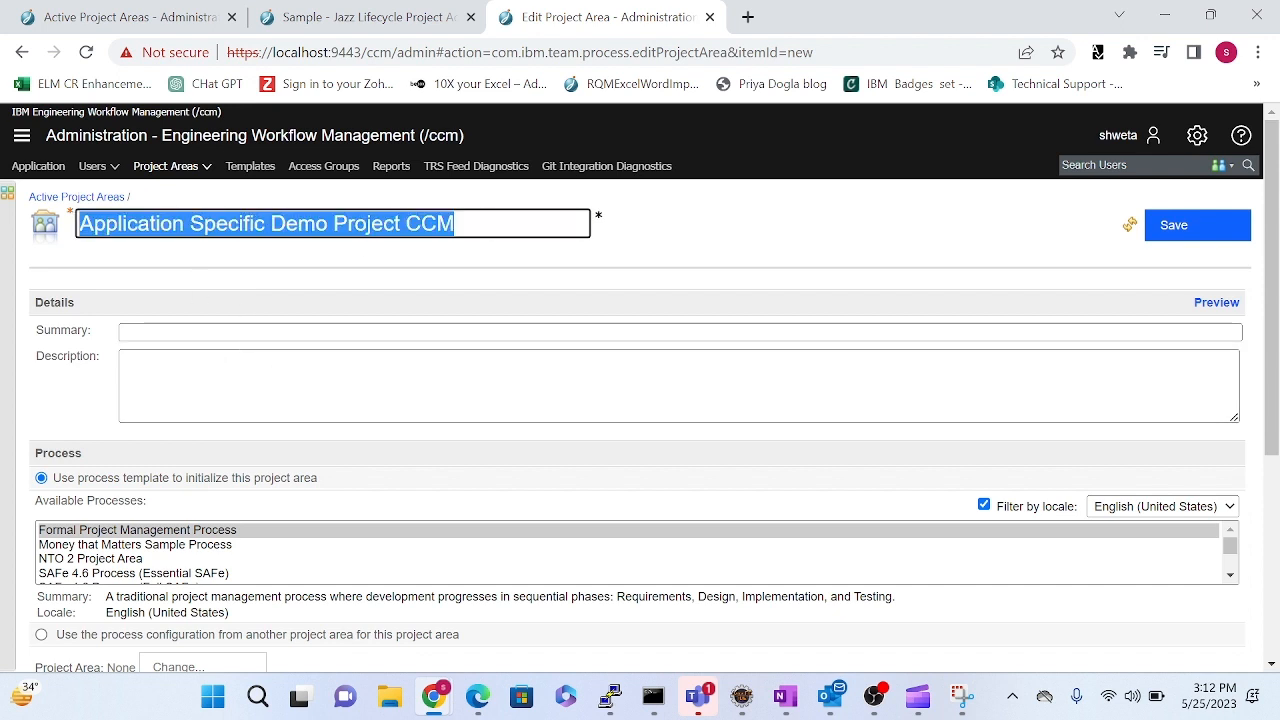
click(124, 334)
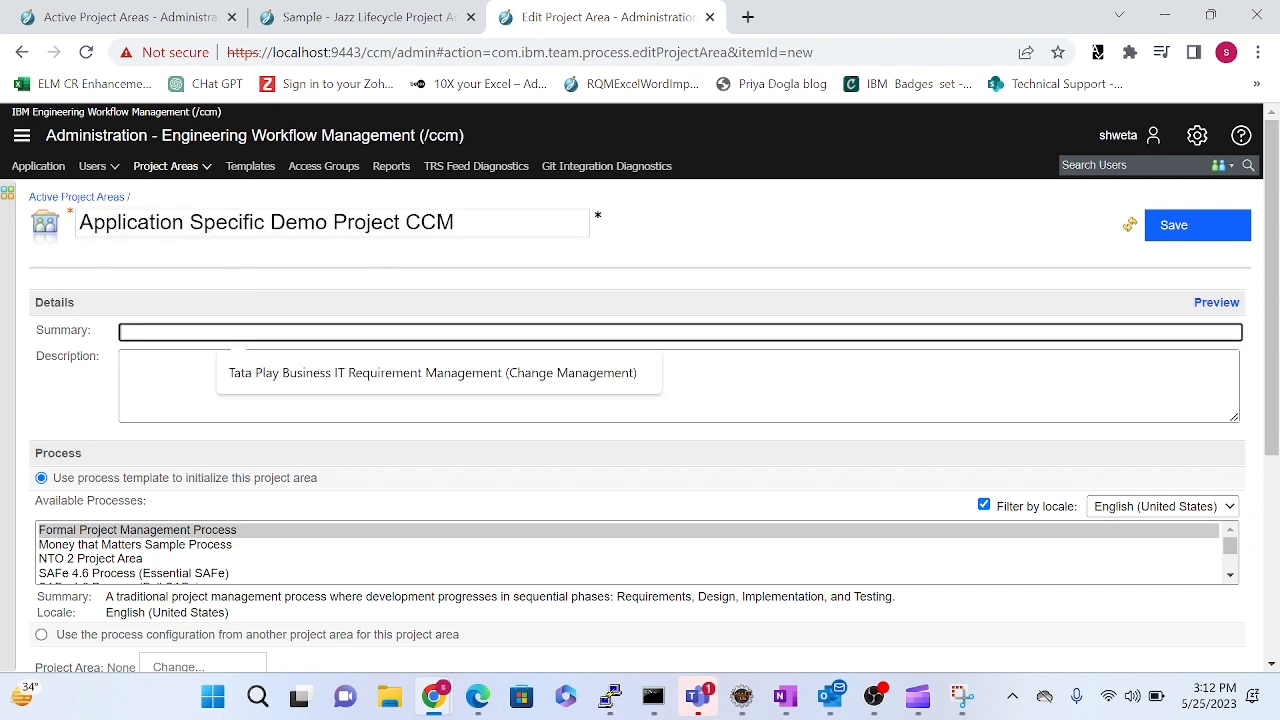
click(479, 223)
click(335, 332)
click(335, 405)
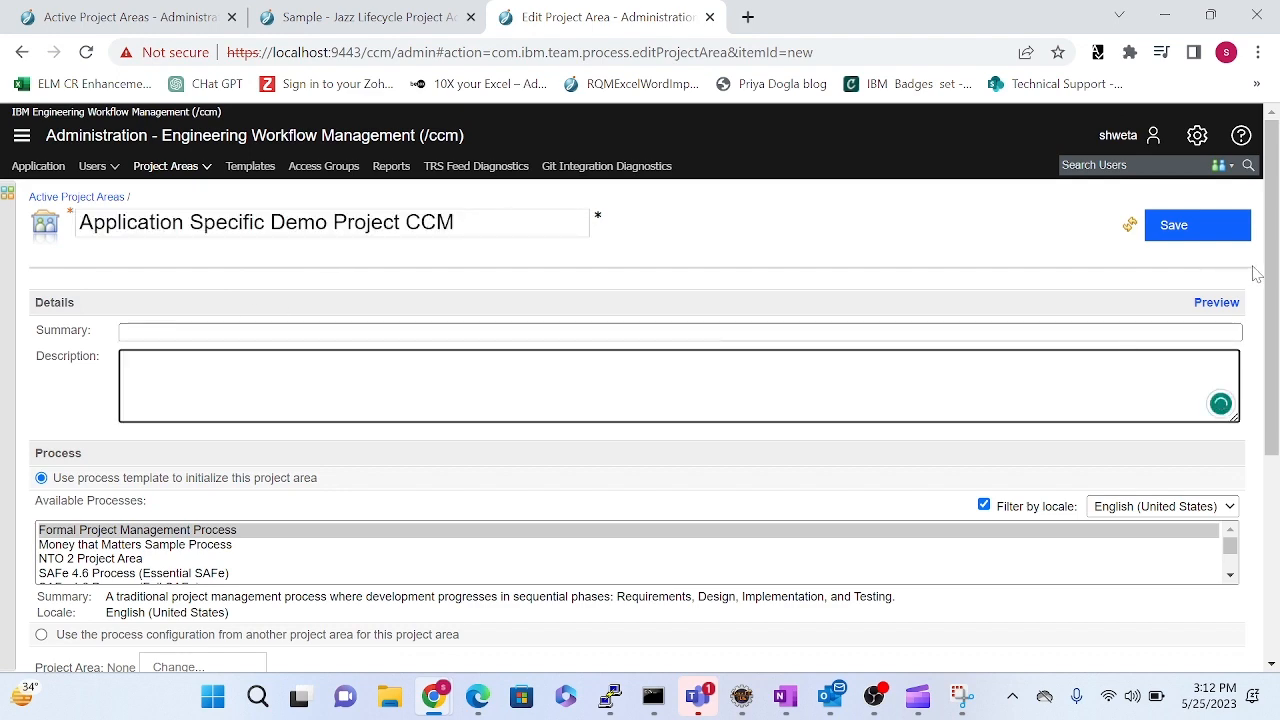
Look through the available process templates and select Money that Matters Sample Process to initialize the project area.
drag(1273, 274, 1275, 349)
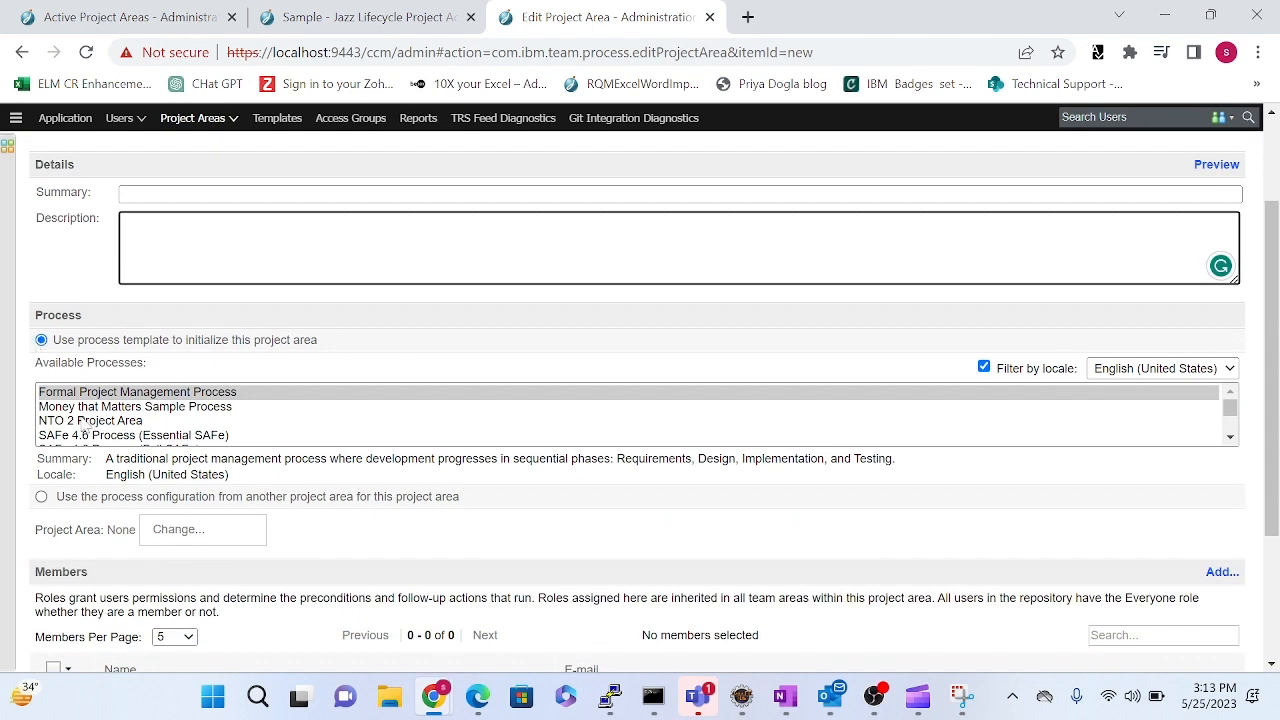
click(139, 408)
click(115, 392)
click(104, 407)
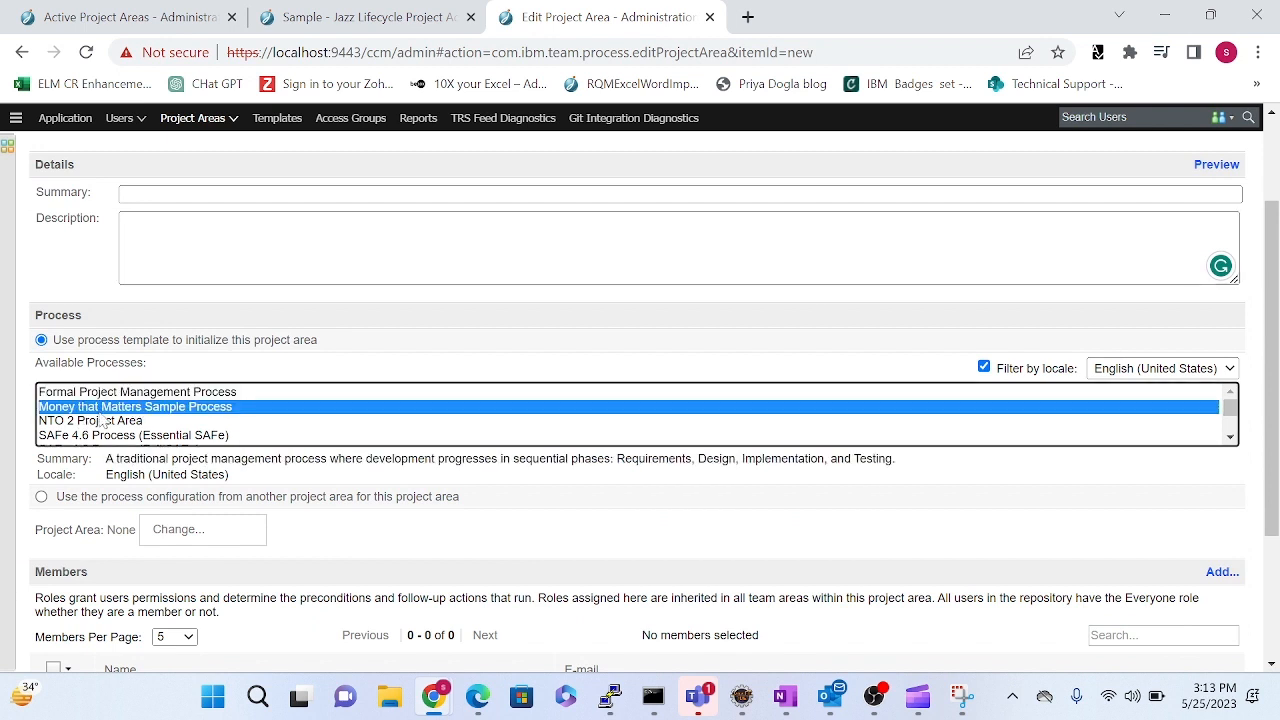
scroll(1235, 438, down, 1)
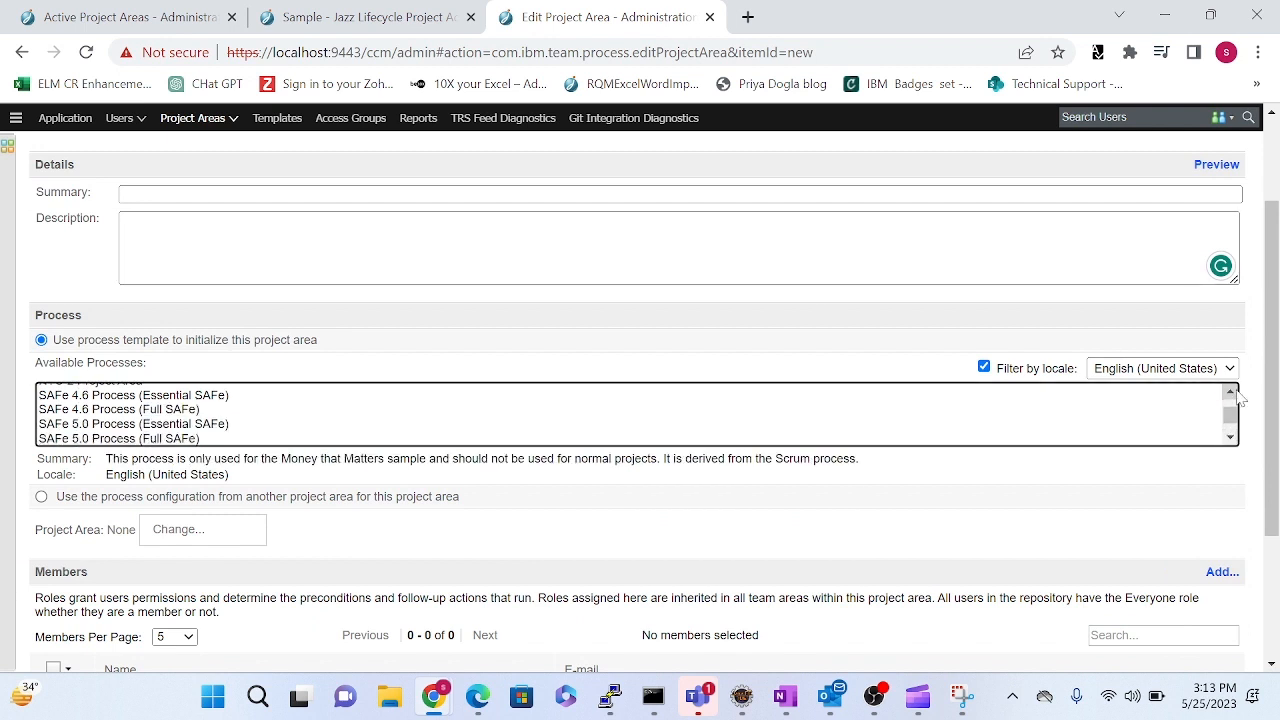
scroll(1240, 398, up, 1)
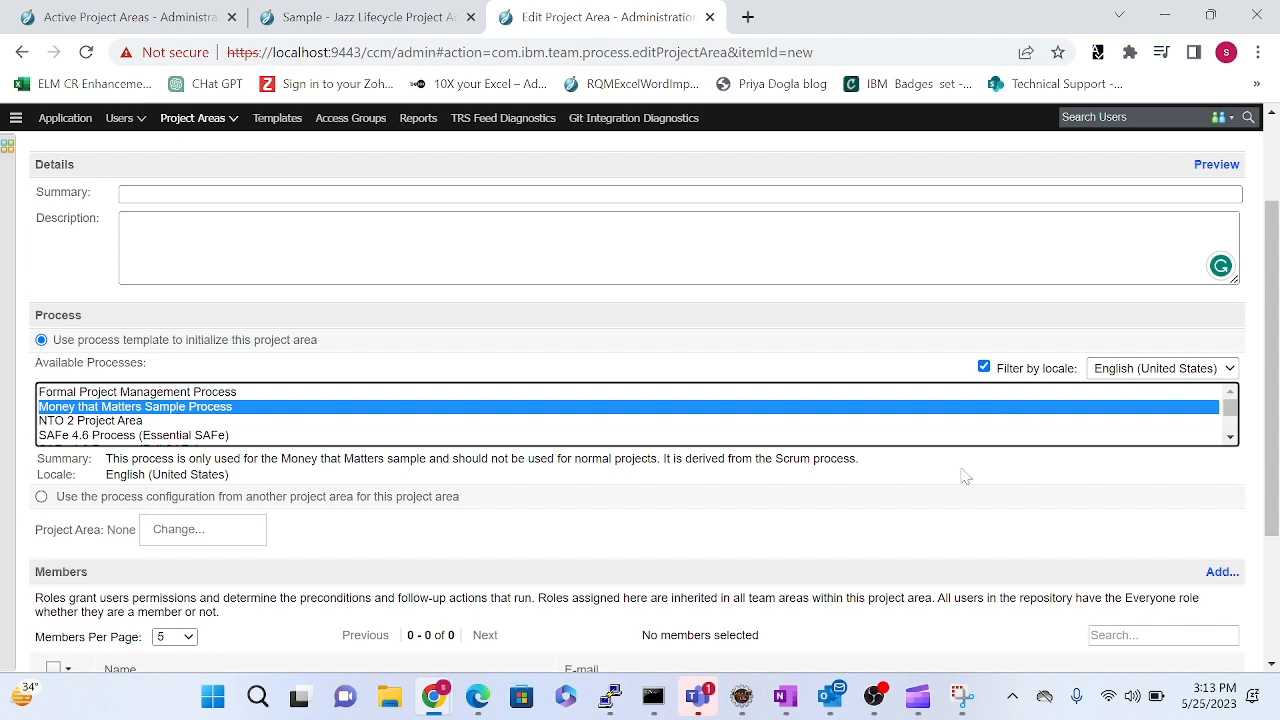
click(58, 421)
click(64, 436)
click(90, 408)
Review the Members and Administrators sections, and save the new project area.
scroll(1258, 452, down, 2)
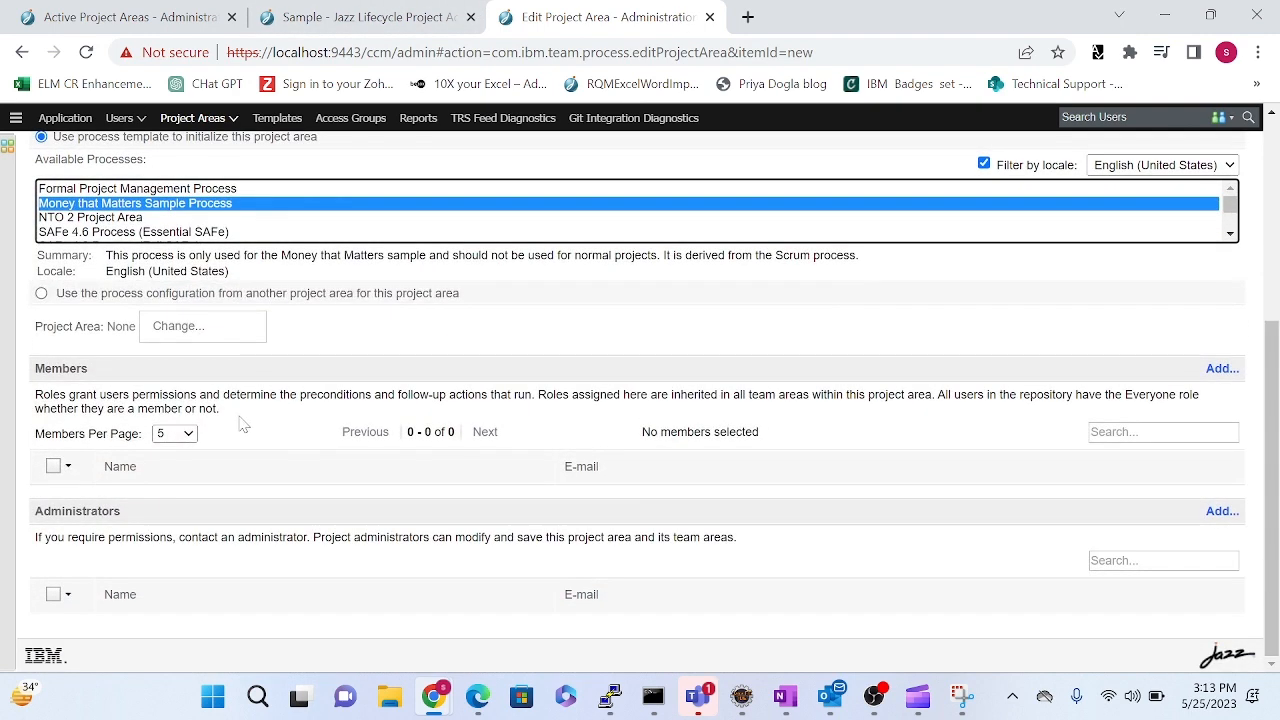
drag(35, 520, 140, 520)
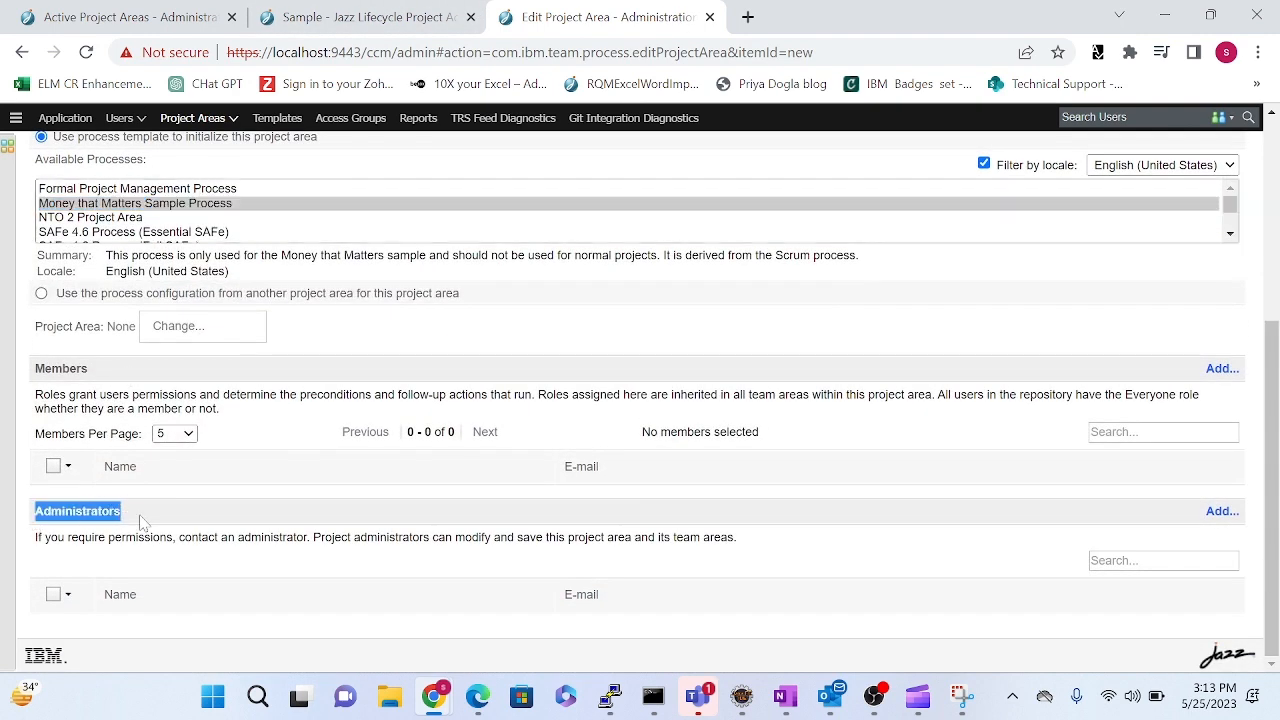
drag(1276, 528, 1276, 285)
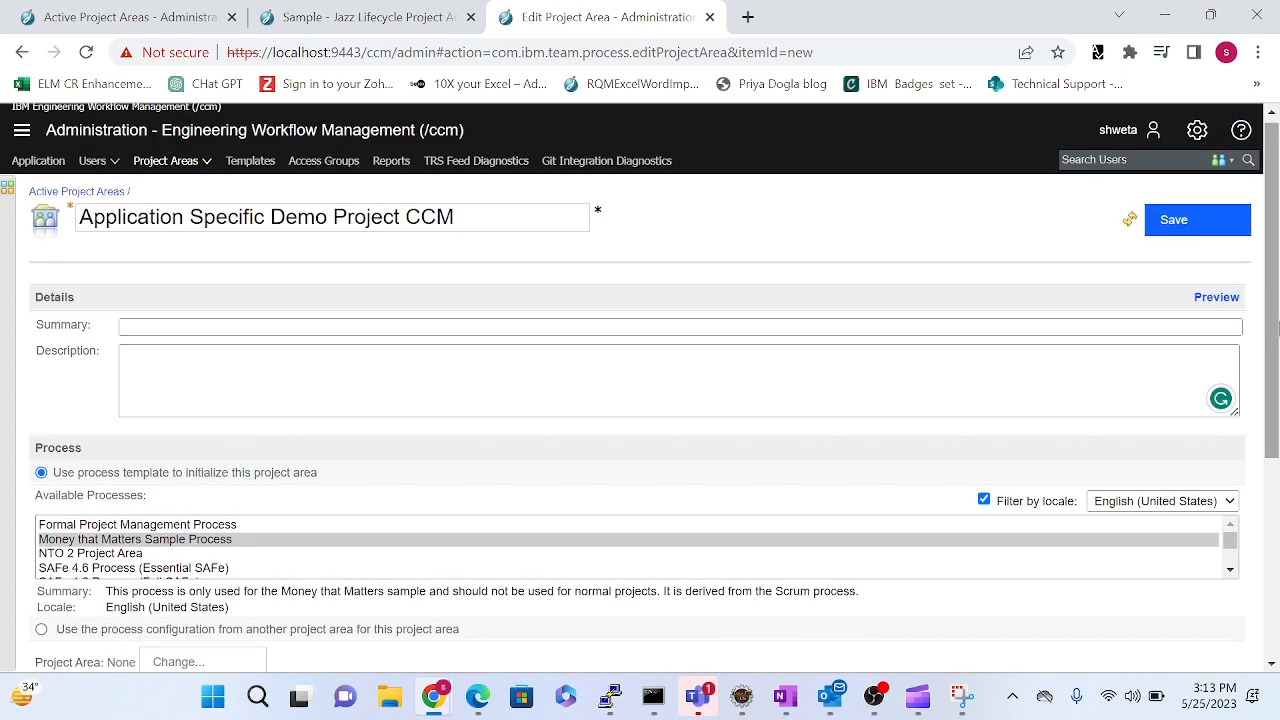
click(1222, 298)
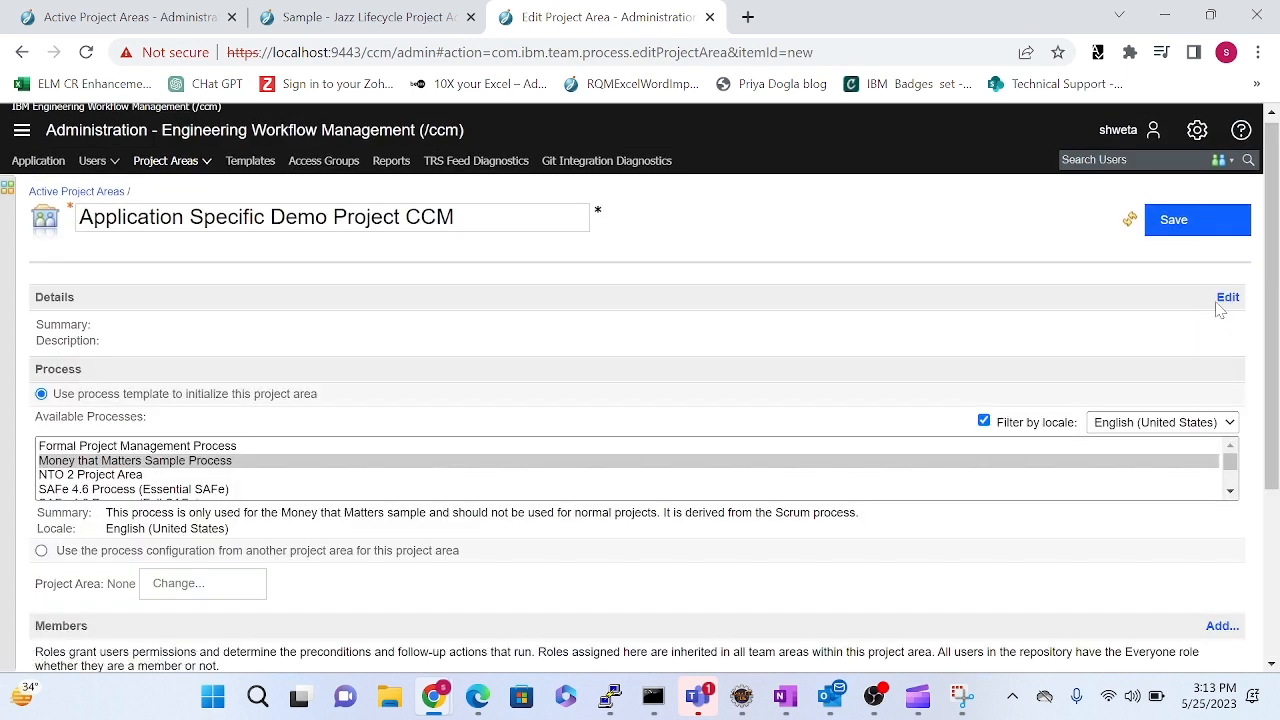
click(1197, 222)
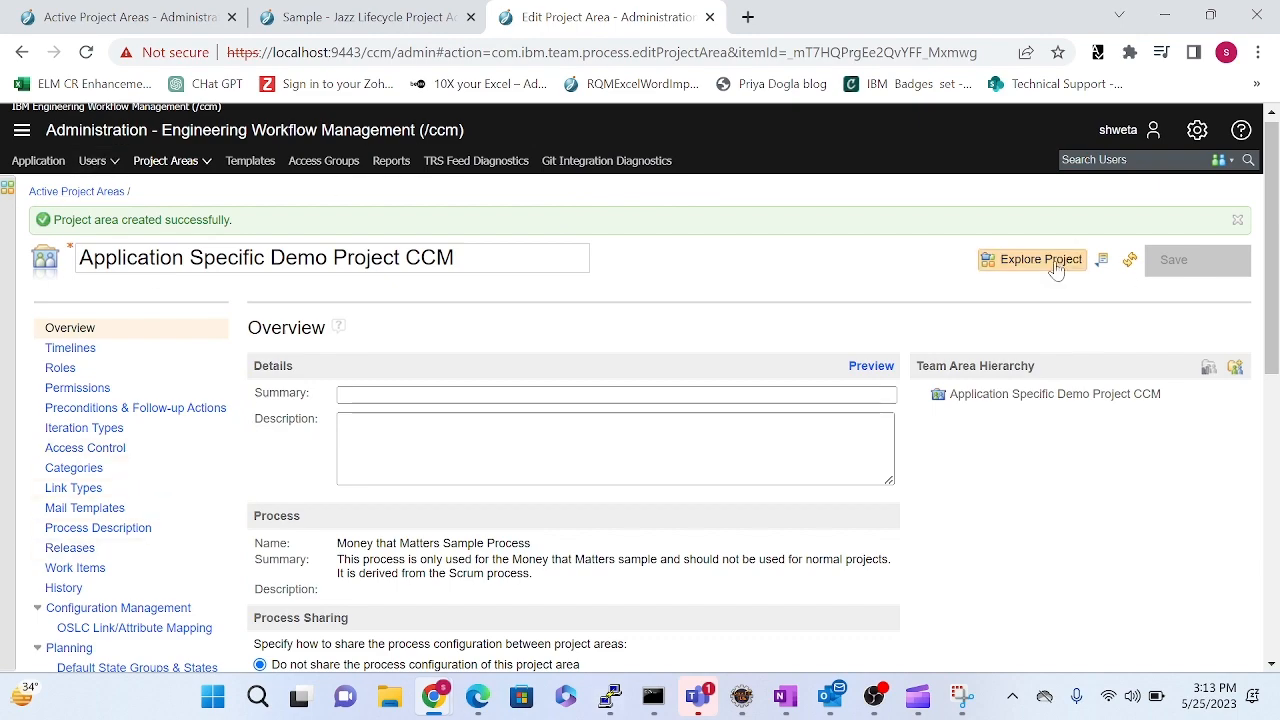
Look over the saved project area's overview page and open the project to explore it.
mouse_move(1273, 232)
mouse_down()
mouse_move(1273, 392)
mouse_move(1273, 250)
mouse_up()
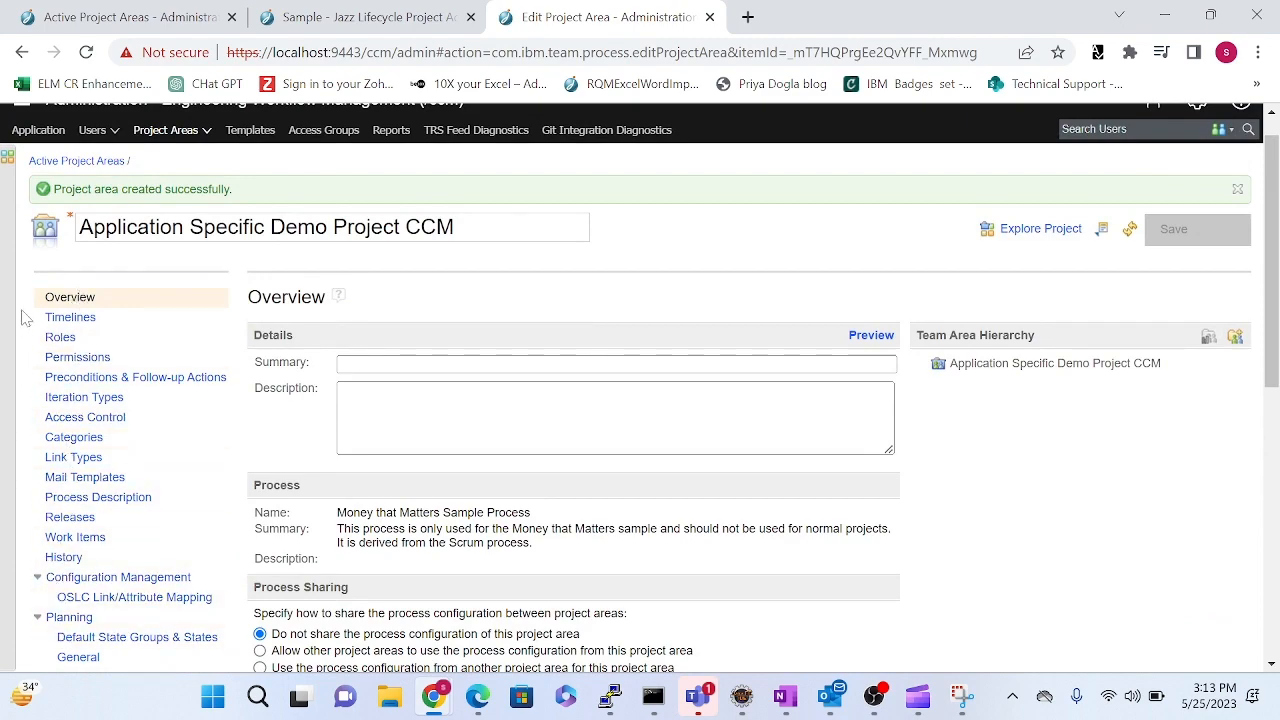
drag(1273, 253, 1272, 290)
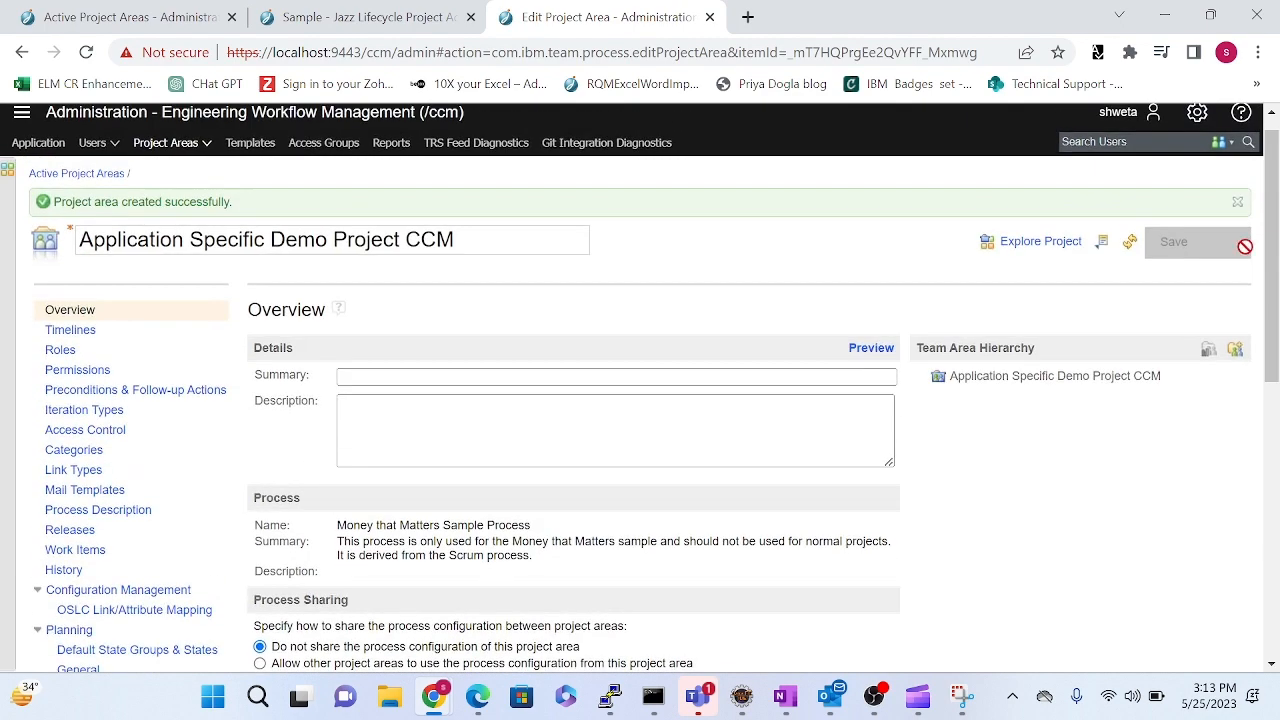
click(1035, 258)
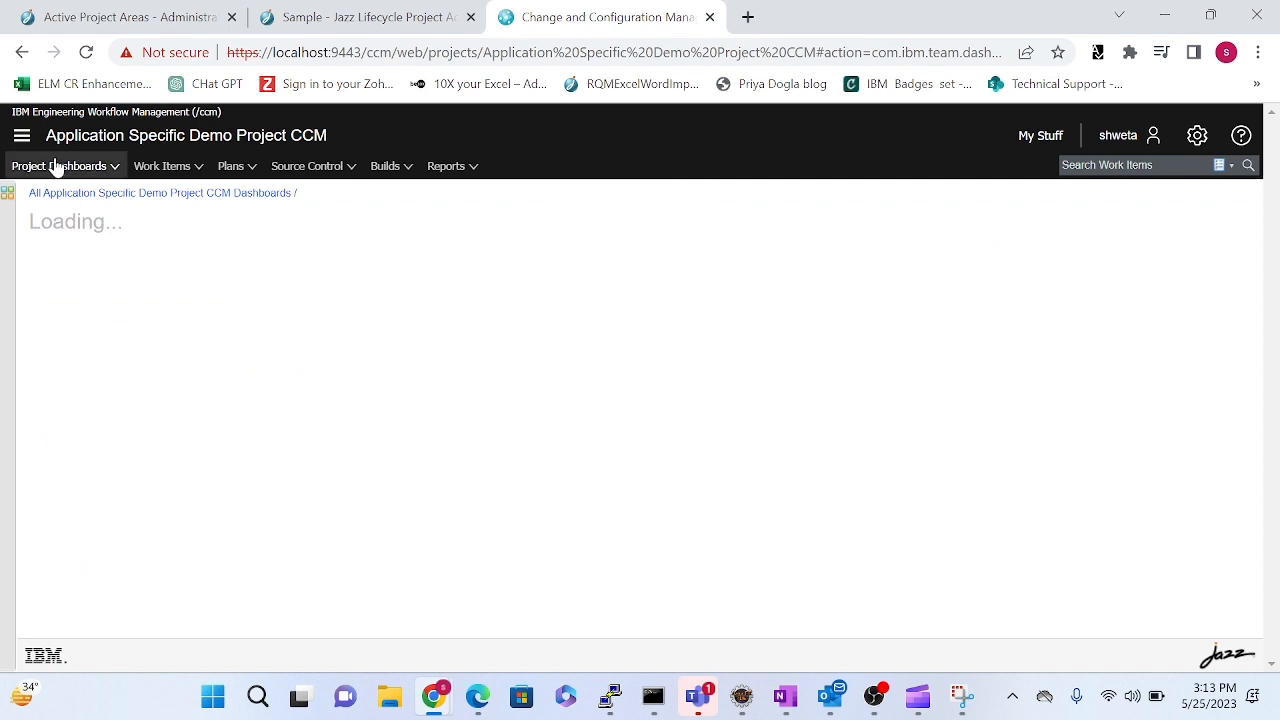
Check the sample project creation progress, and list the available Engineering Workflow Management projects from the new project's page.
click(455, 5)
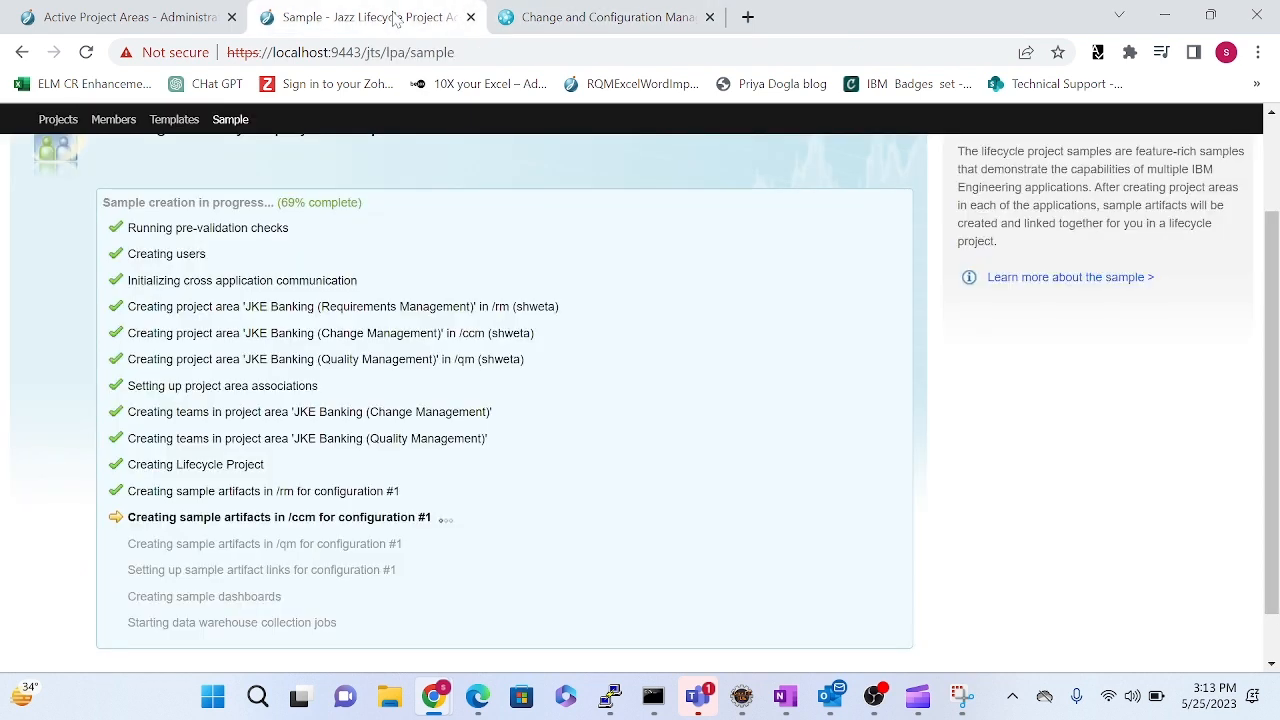
click(537, 8)
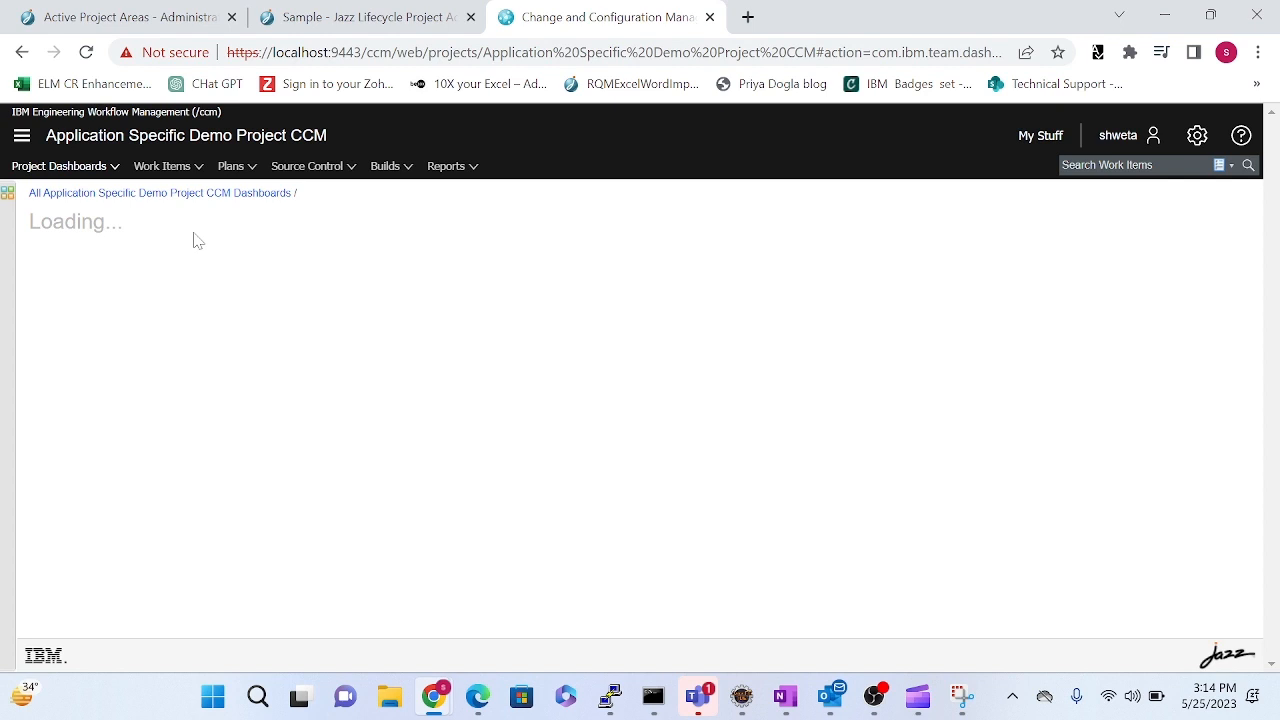
click(21, 143)
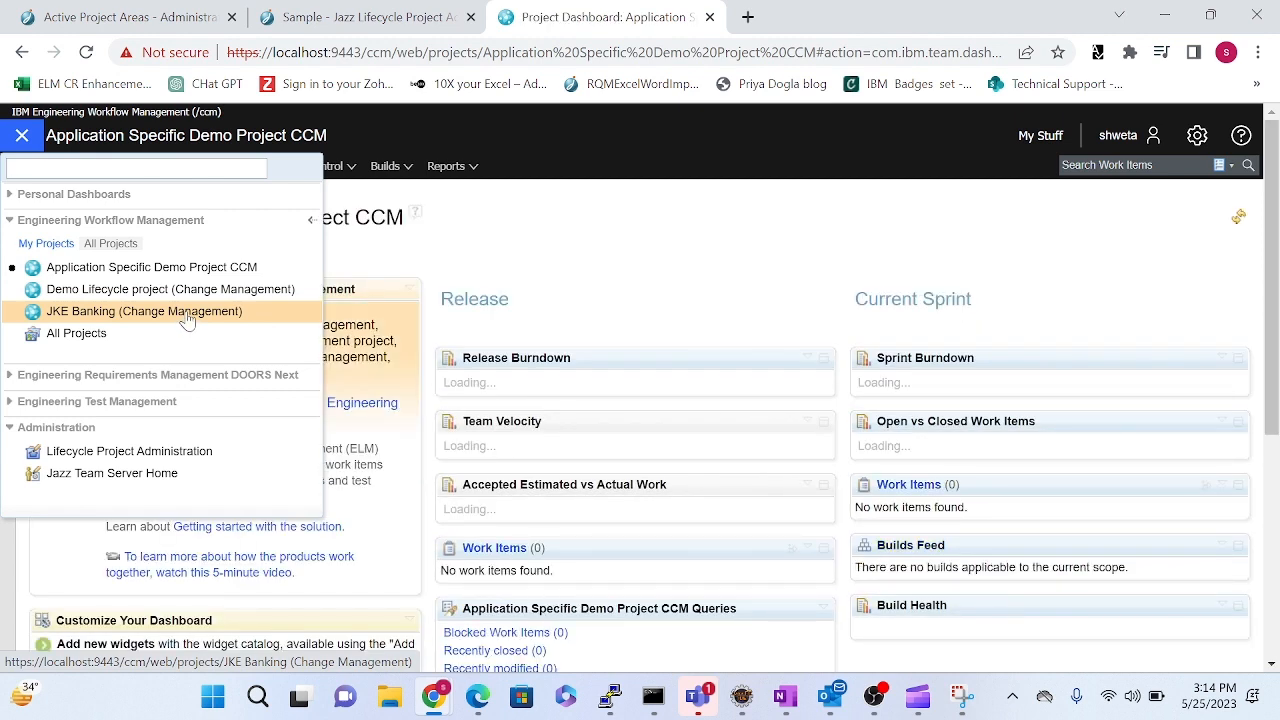
List the available projects under Engineering Requirements Management DOORS Next and Engineering Test Management.
click(12, 378)
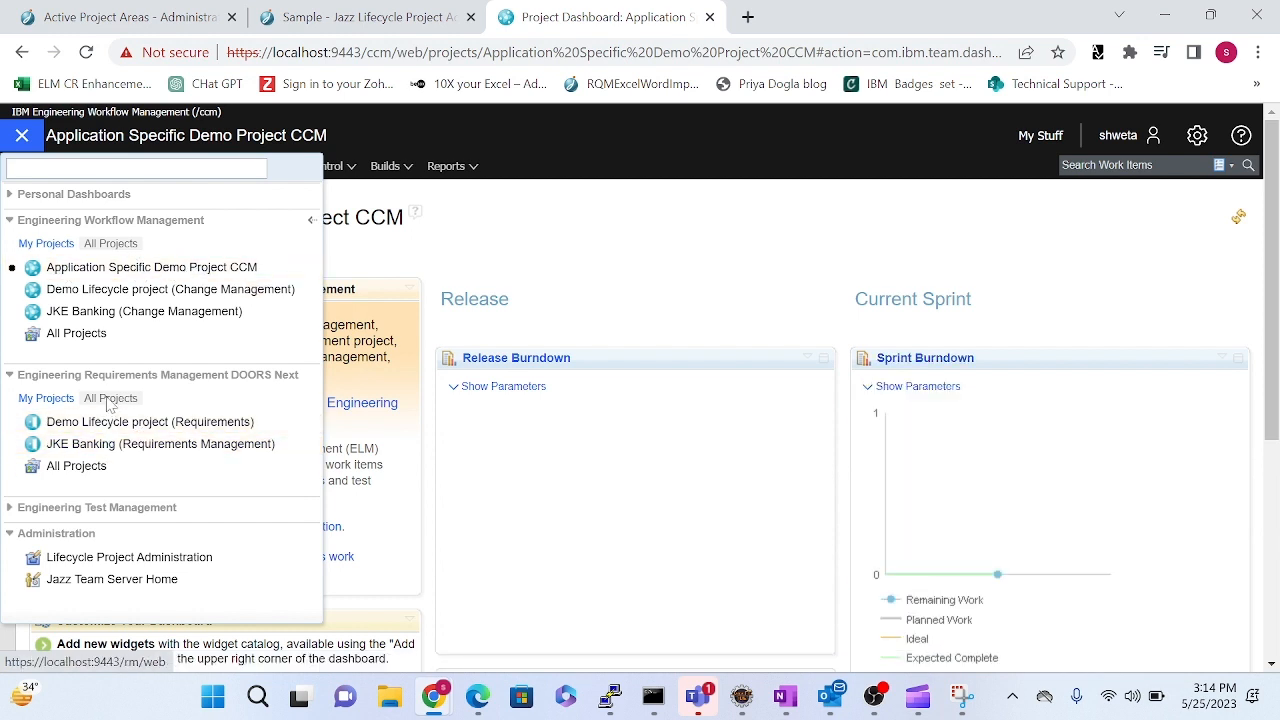
click(92, 267)
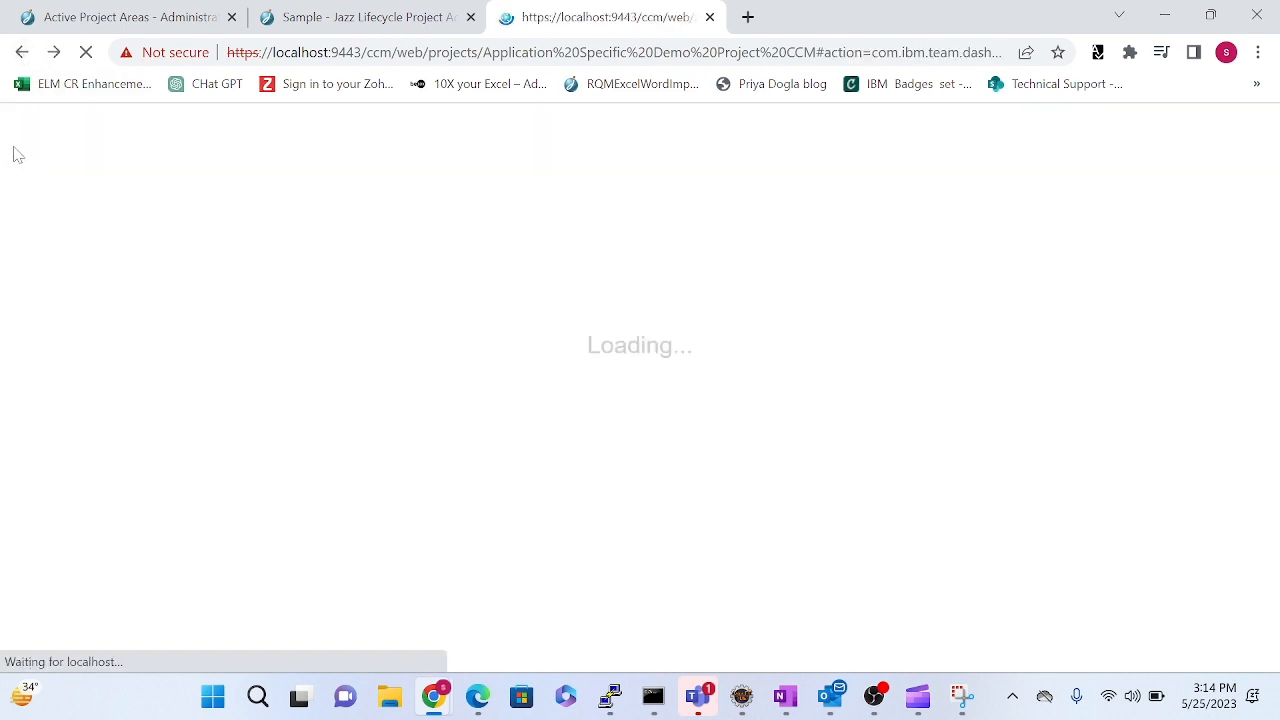
click(22, 136)
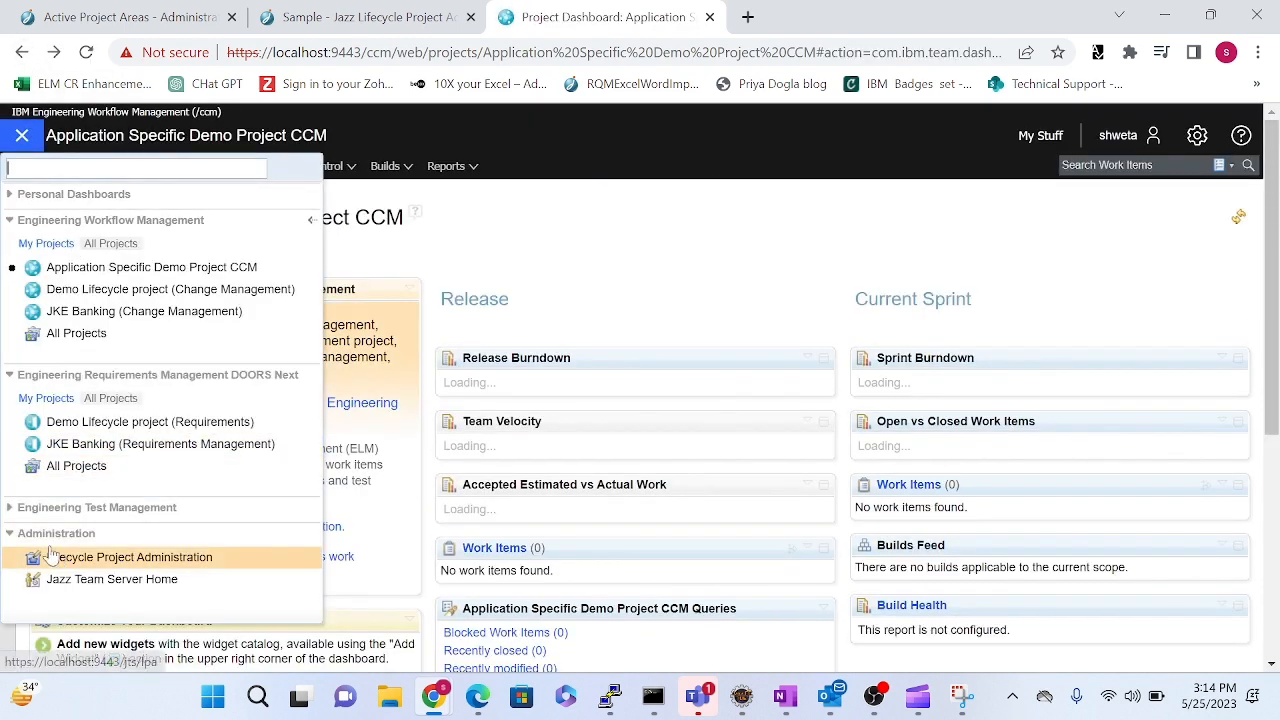
click(14, 510)
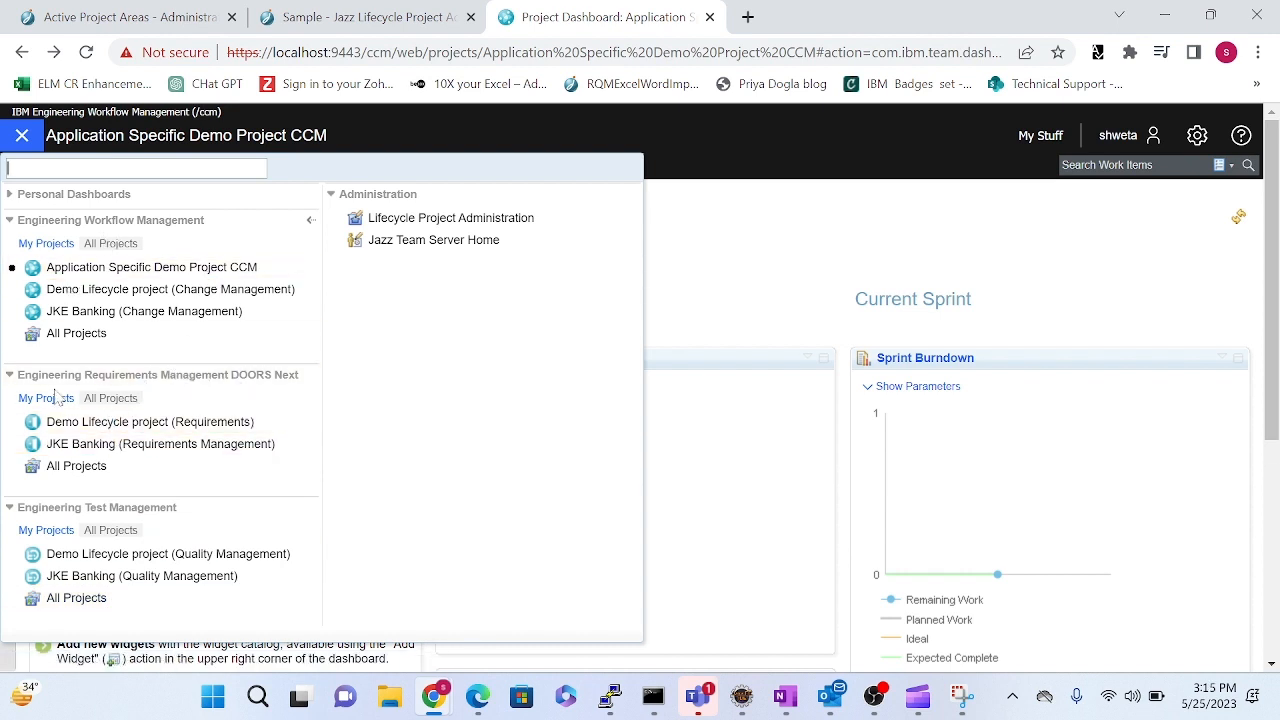
click(80, 377)
click(15, 377)
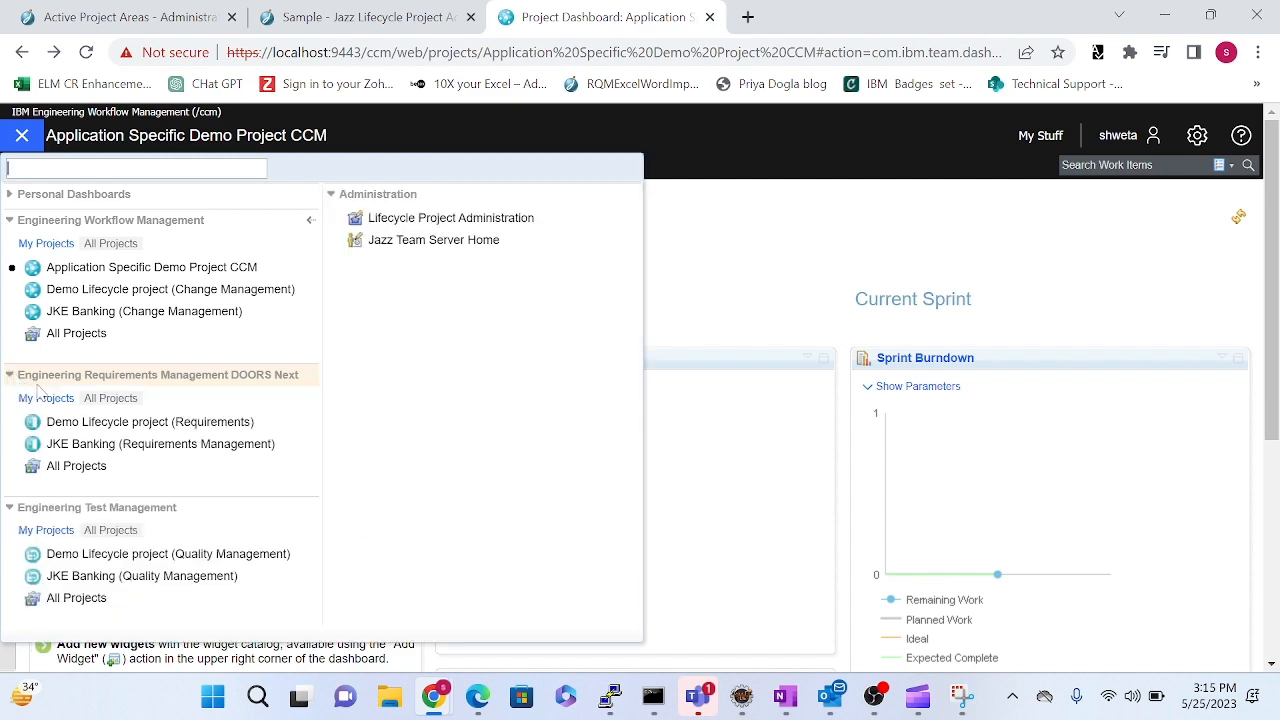
Open the Demo Lifecycle project (Requirements) dashboard, checking the sample creation progress while it loads, and highlight the rm/web part of its URL.
click(91, 413)
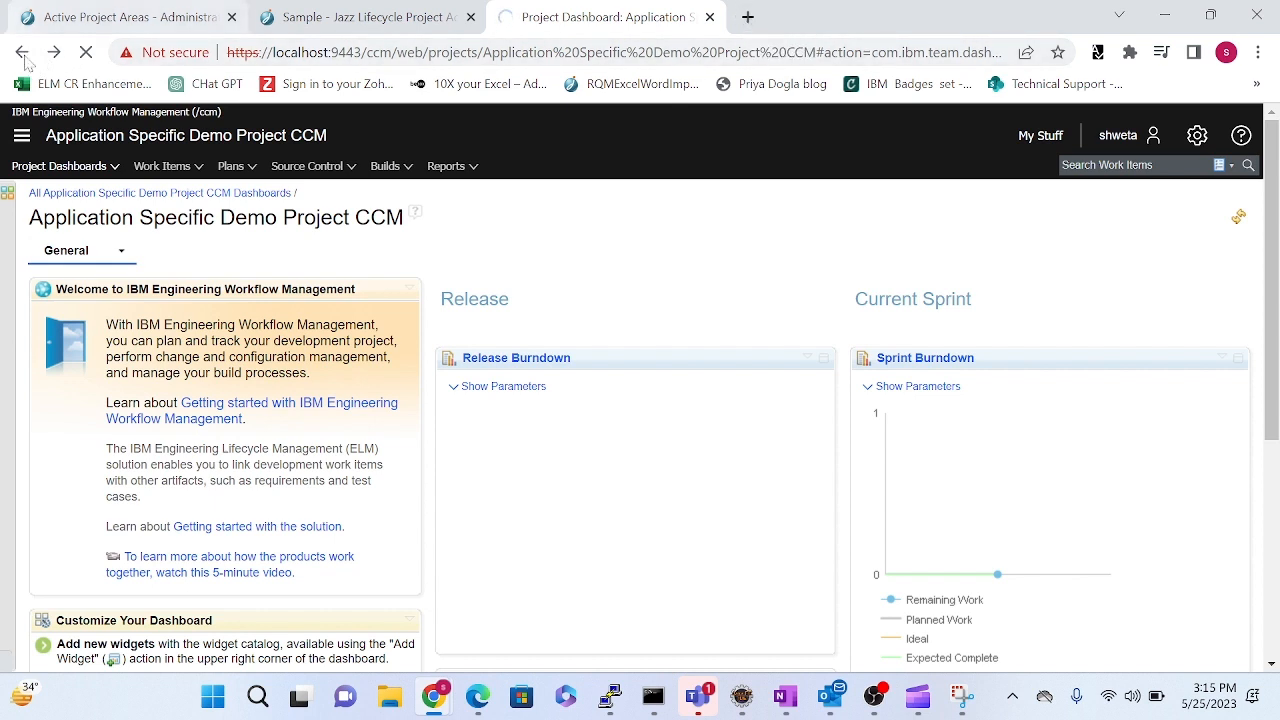
click(22, 135)
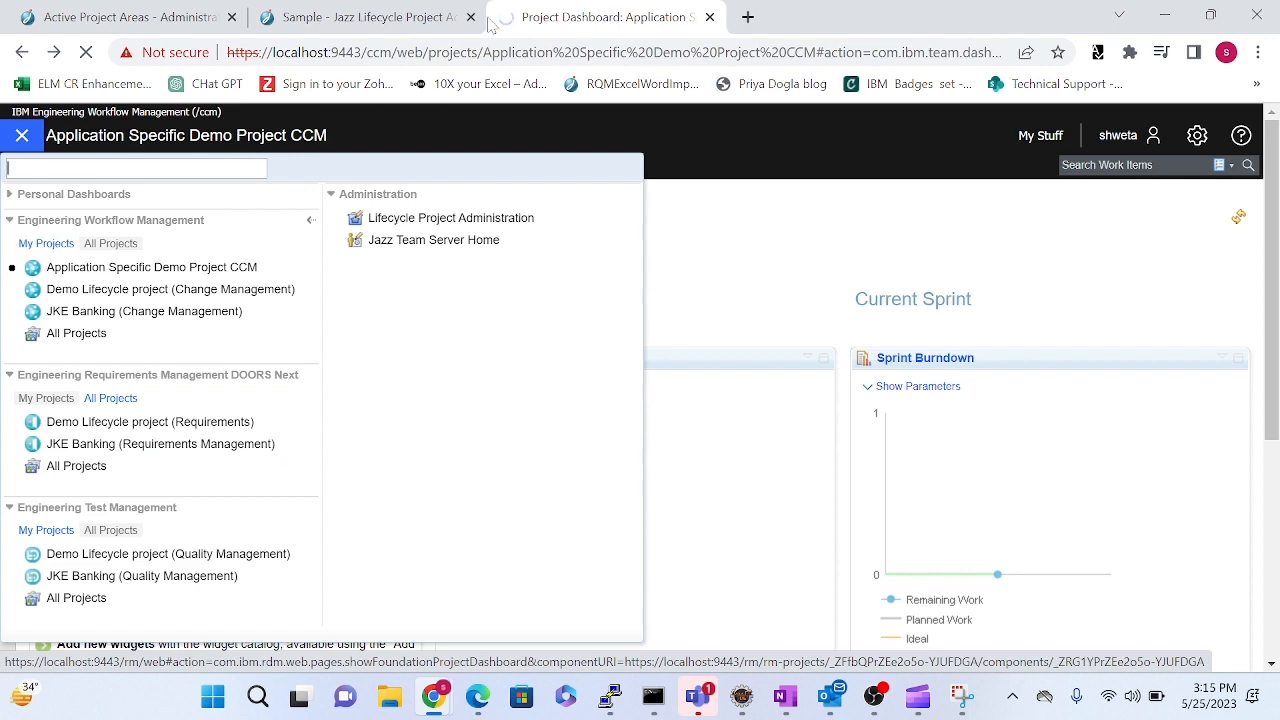
click(340, 17)
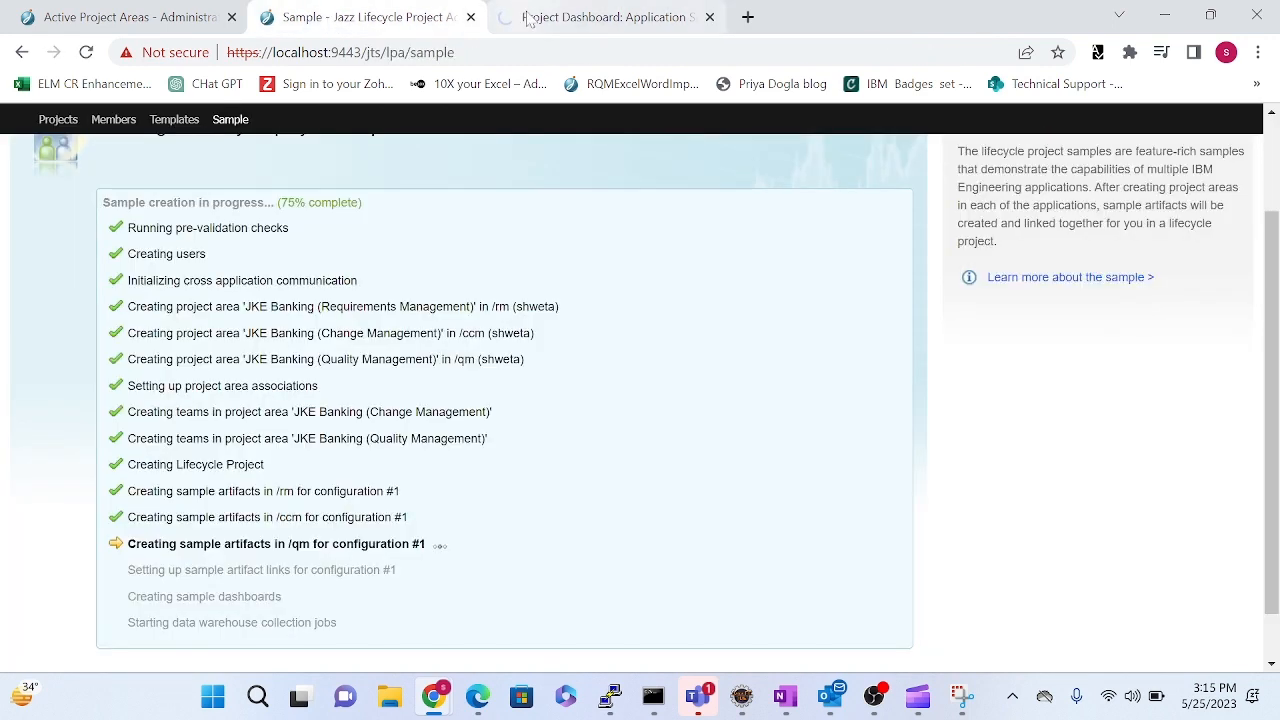
click(600, 17)
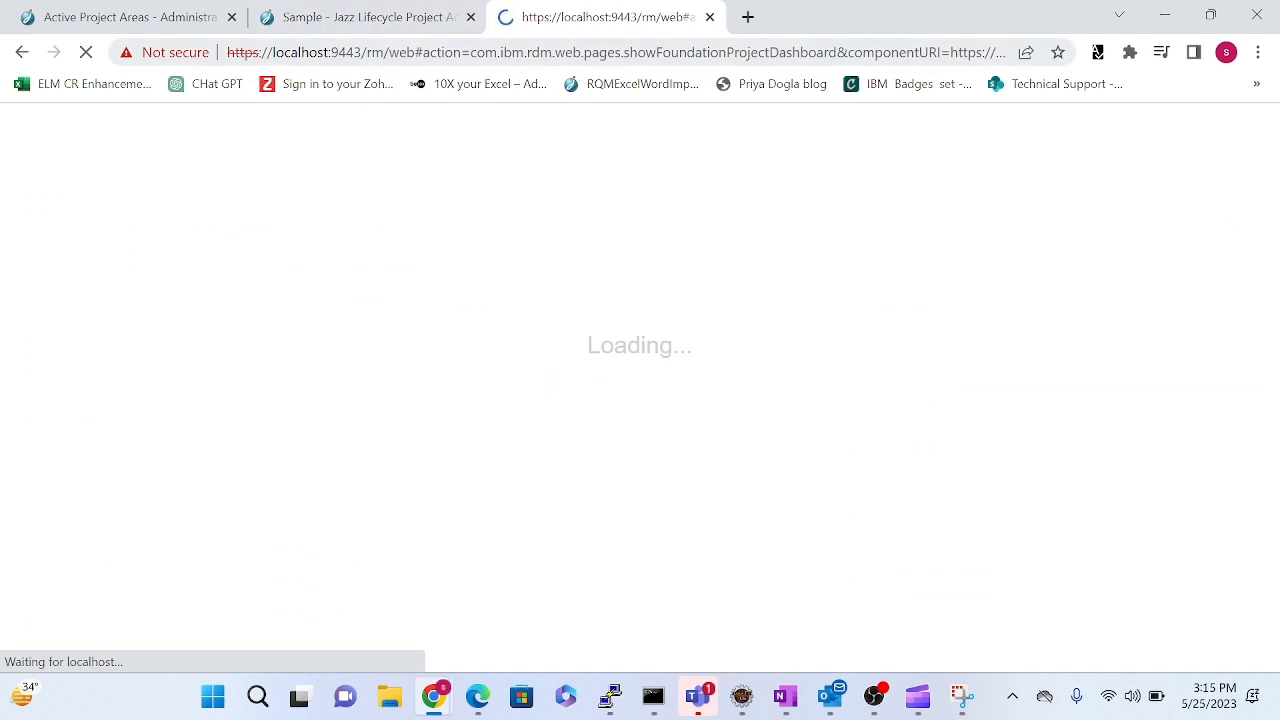
drag(415, 52, 227, 52)
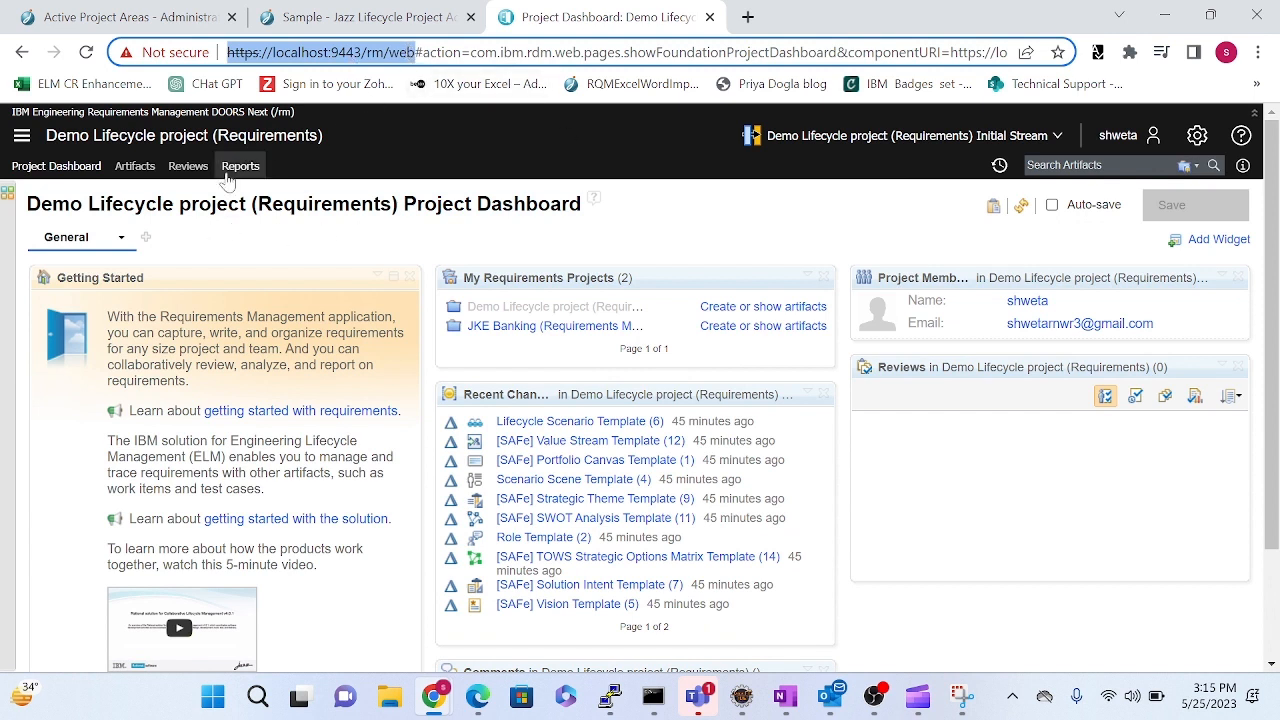
Go to the DOORS Next administration page from the Demo Lifecycle requirements project and start a new project area.
click(1195, 143)
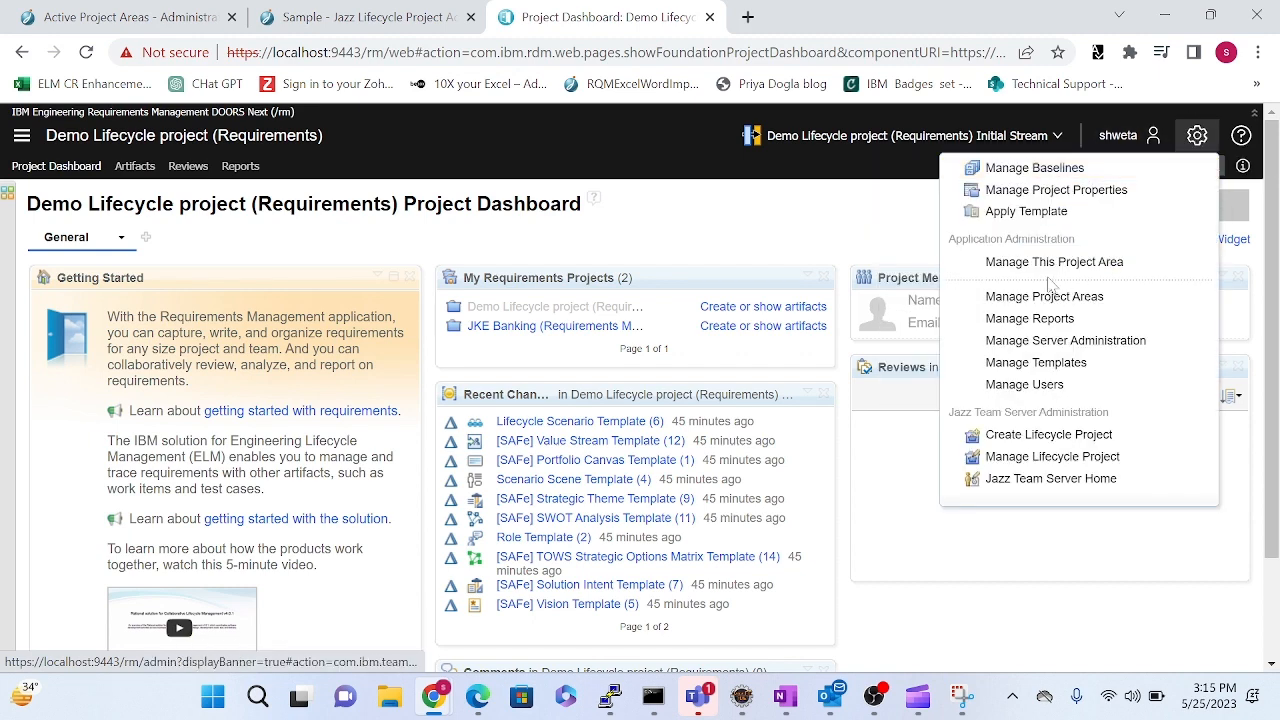
click(1047, 263)
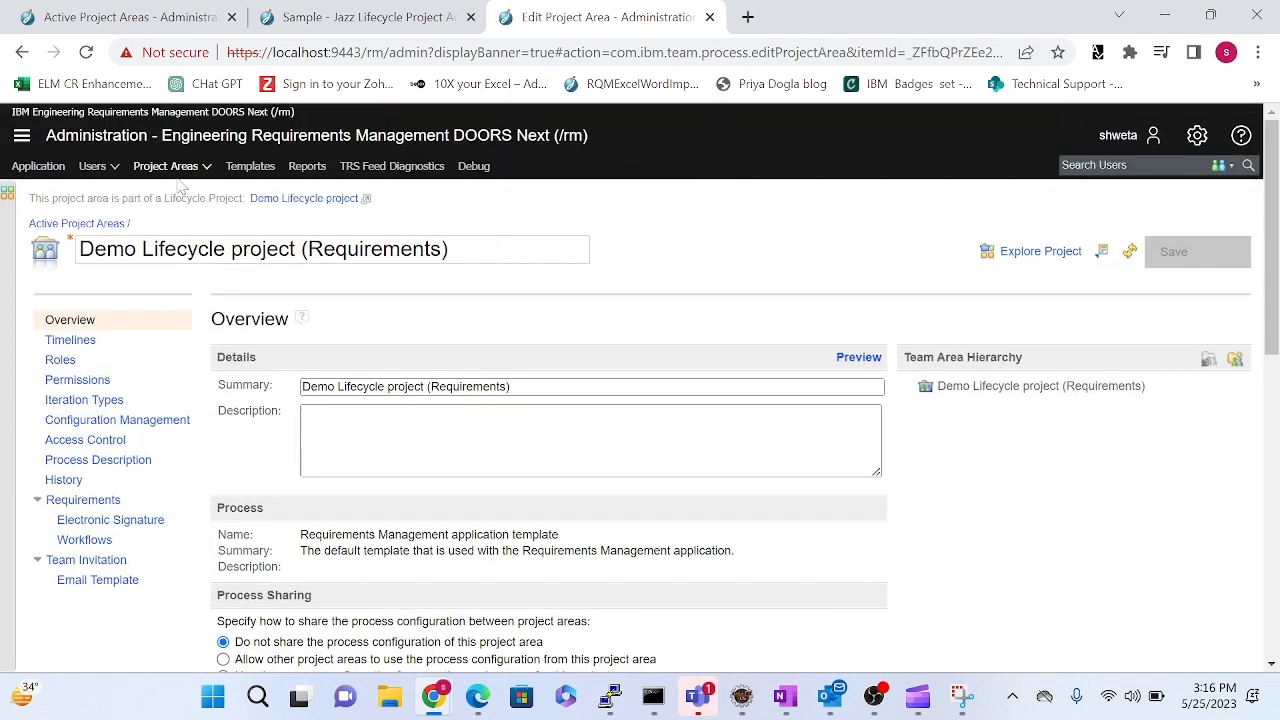
click(200, 172)
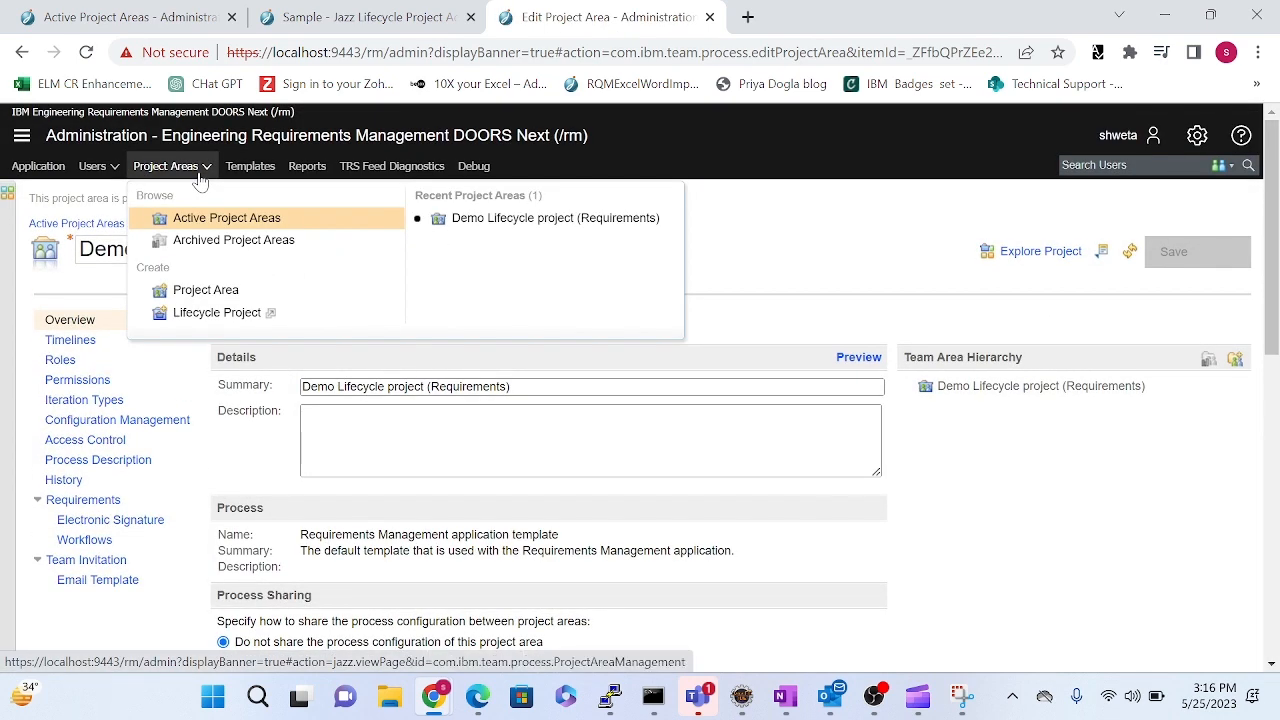
click(207, 293)
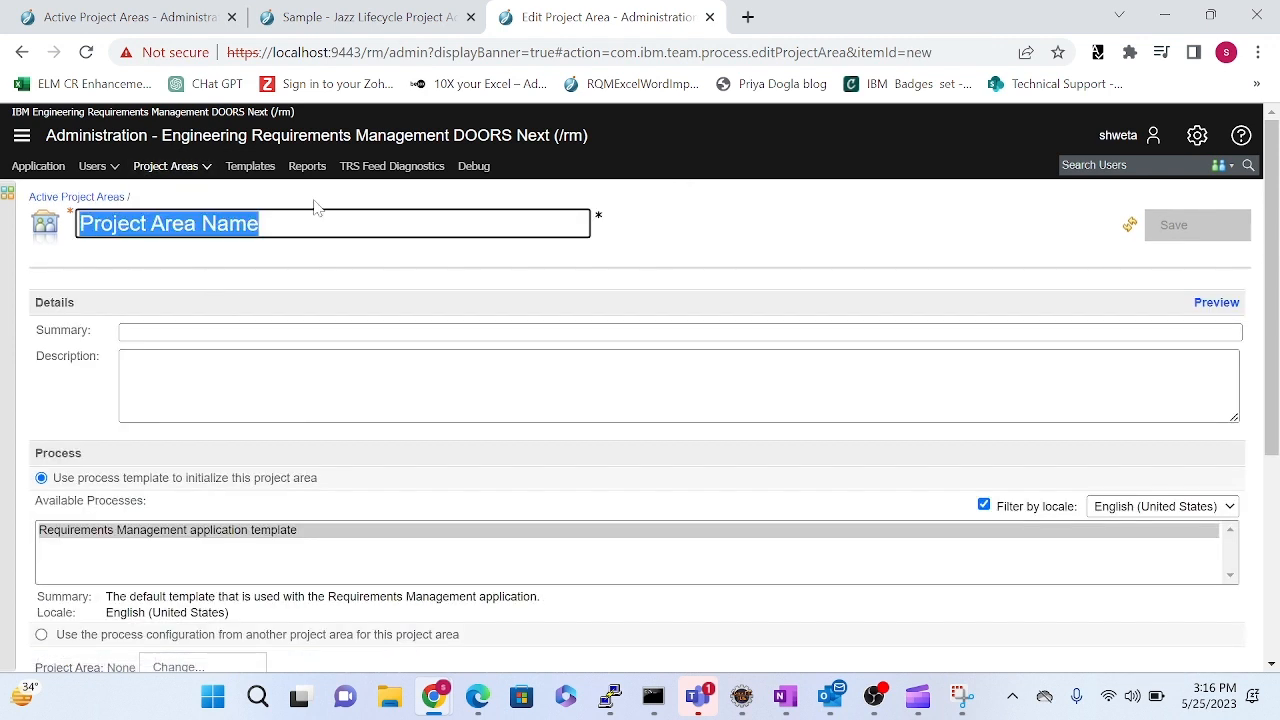
Name the new project area "DNG application Specfic project area" and save it with the Requirements Management application template.
key(BackSpace)
text(DN)
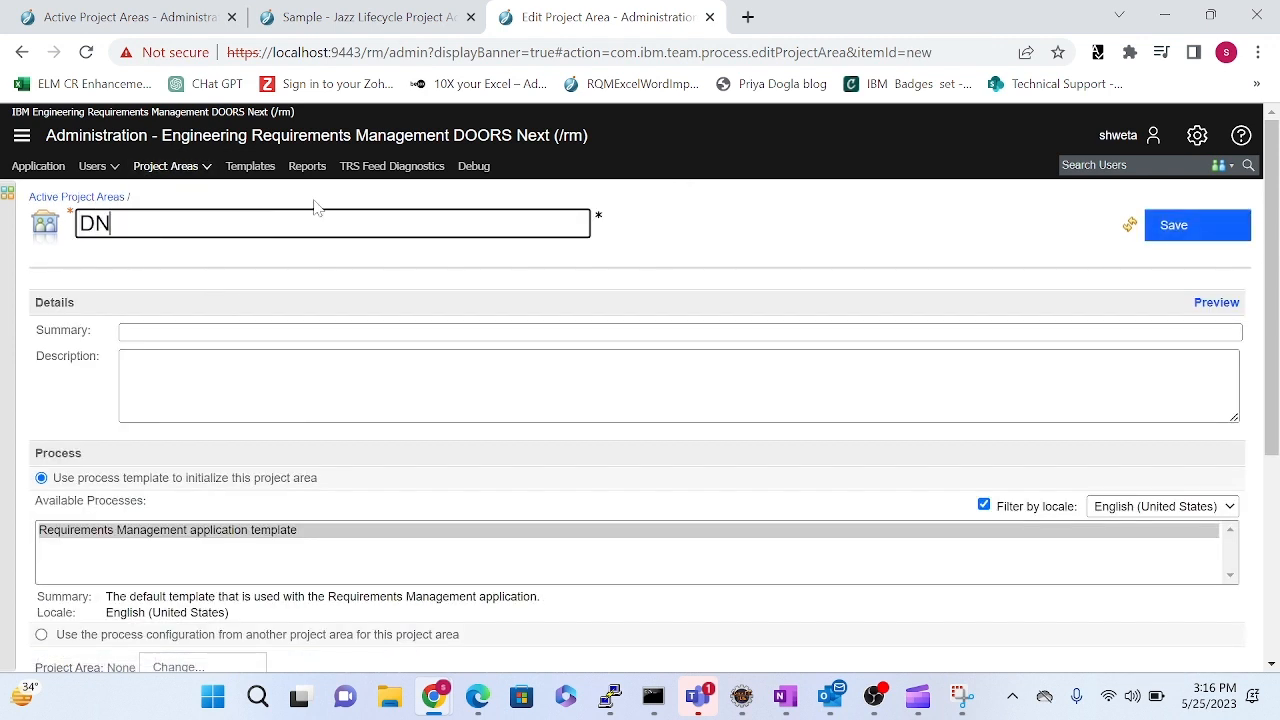
text(G applicatio)
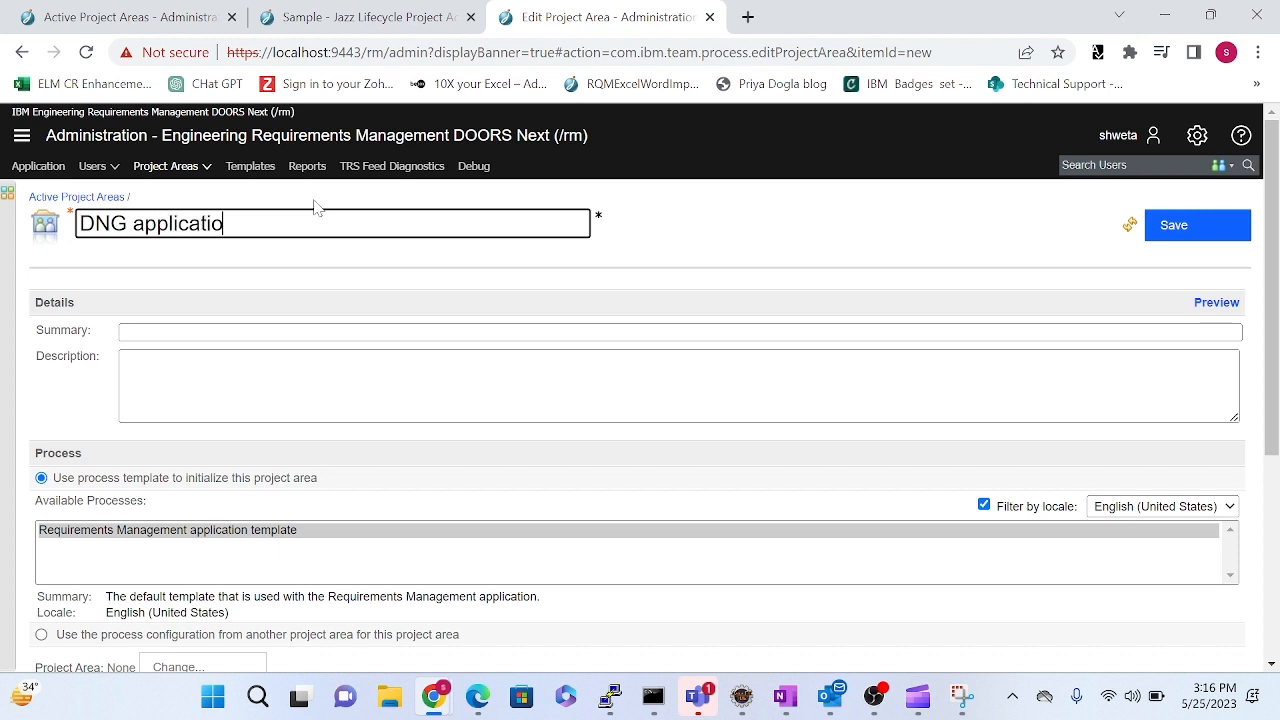
text(n Specfic project ar)
text(ea)
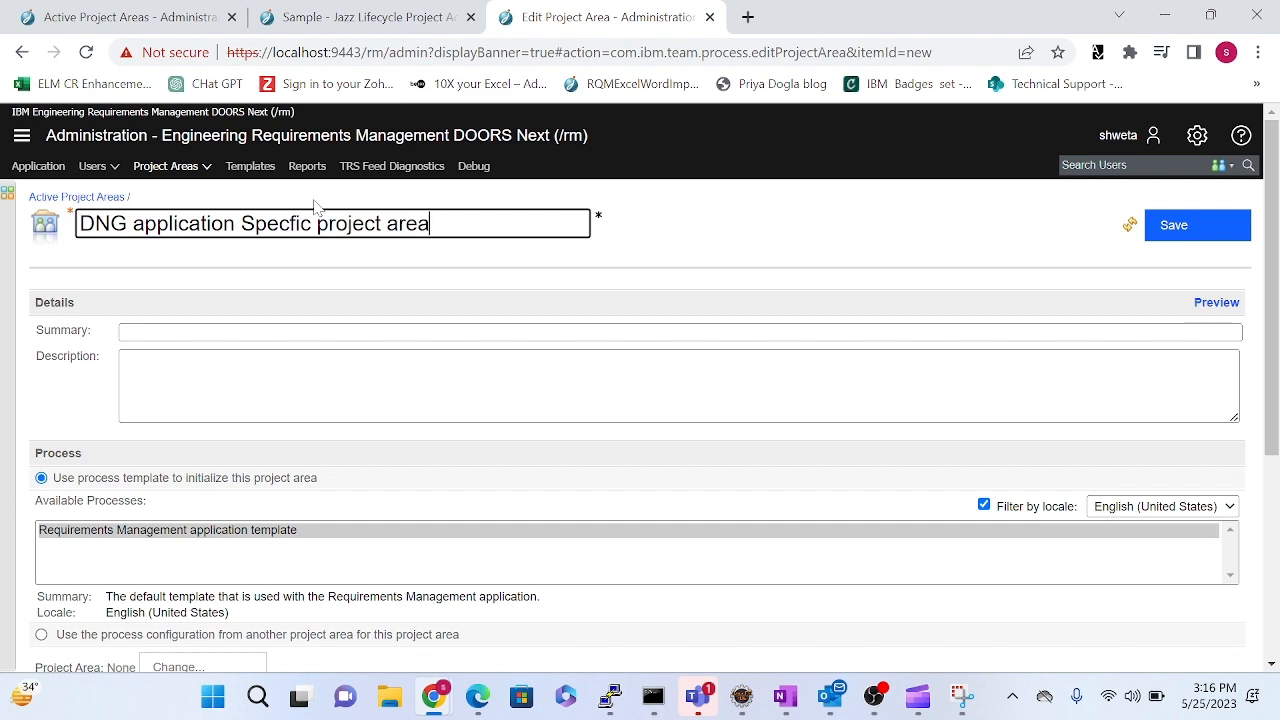
click(1177, 228)
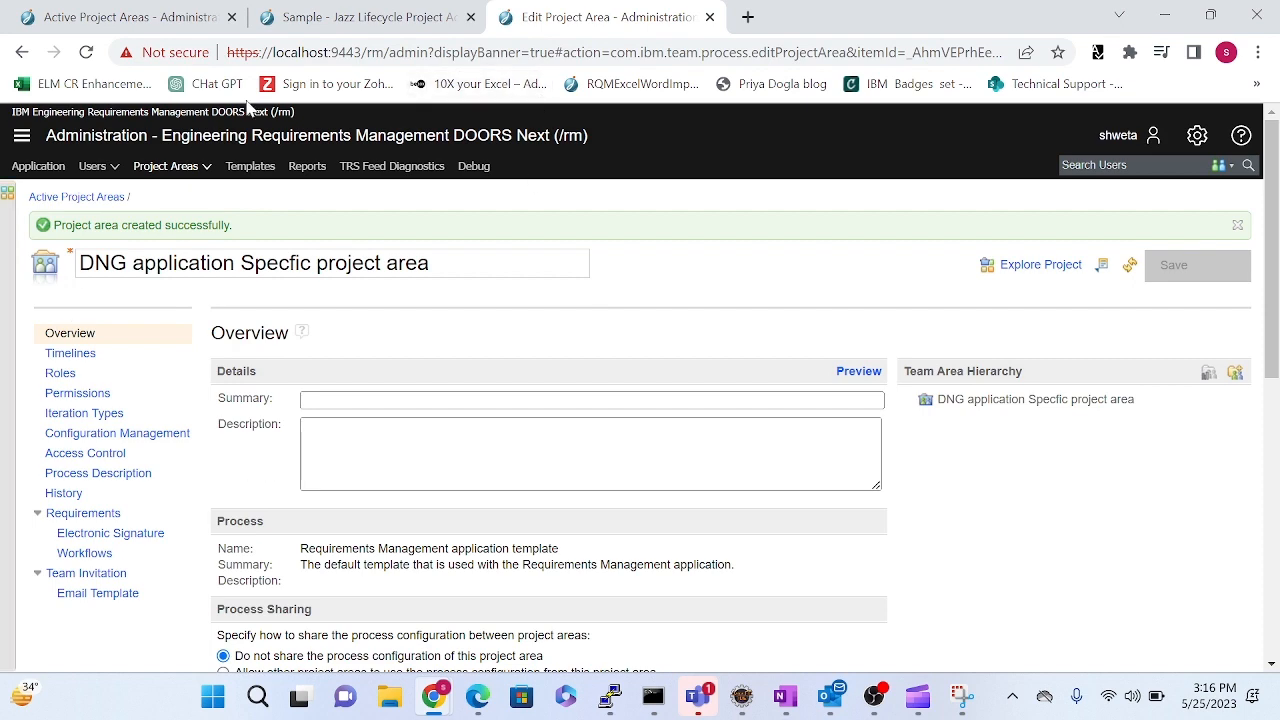
Check the sample creation progress, and explore the new DNG project to apply the JKE Banking Sample template.
click(370, 17)
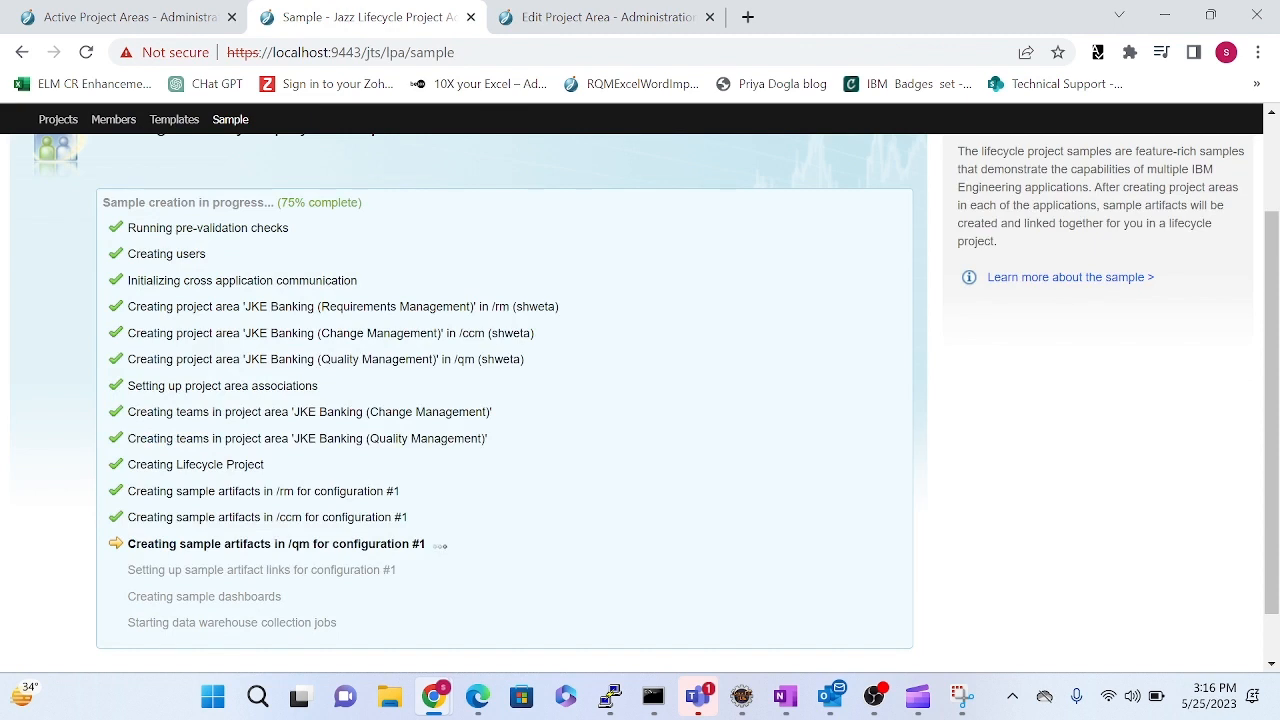
click(622, 16)
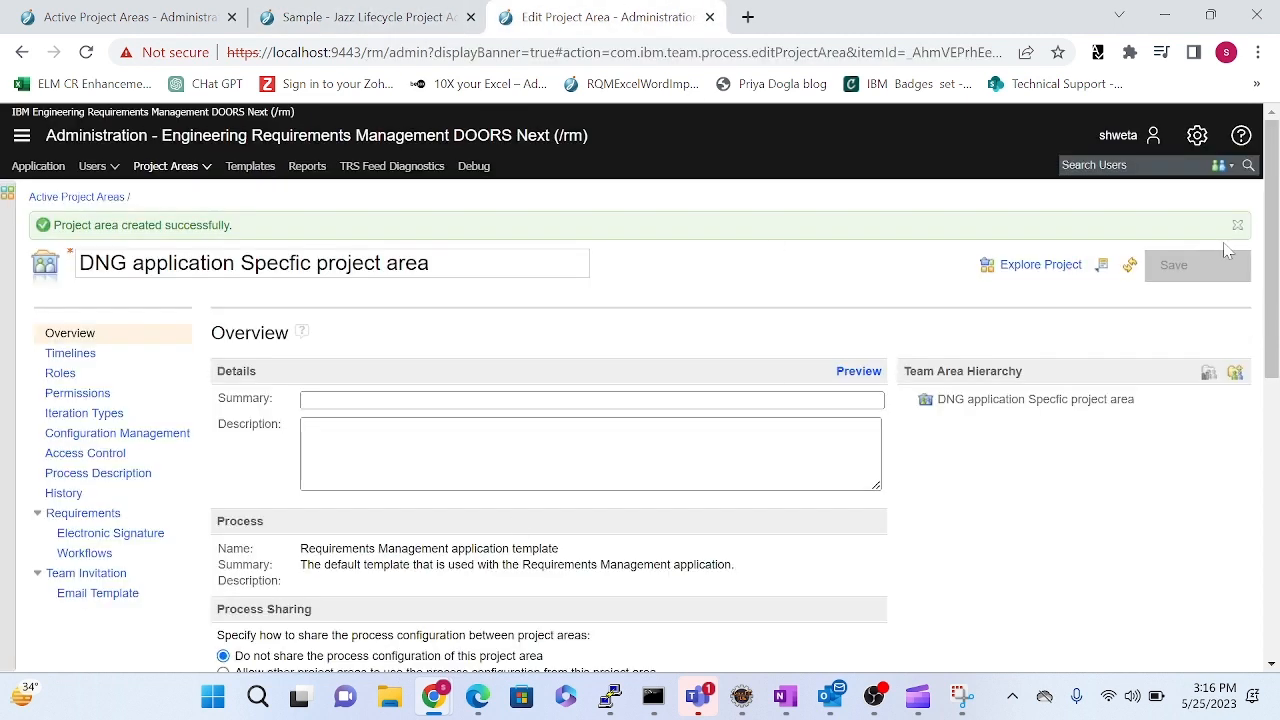
click(1030, 265)
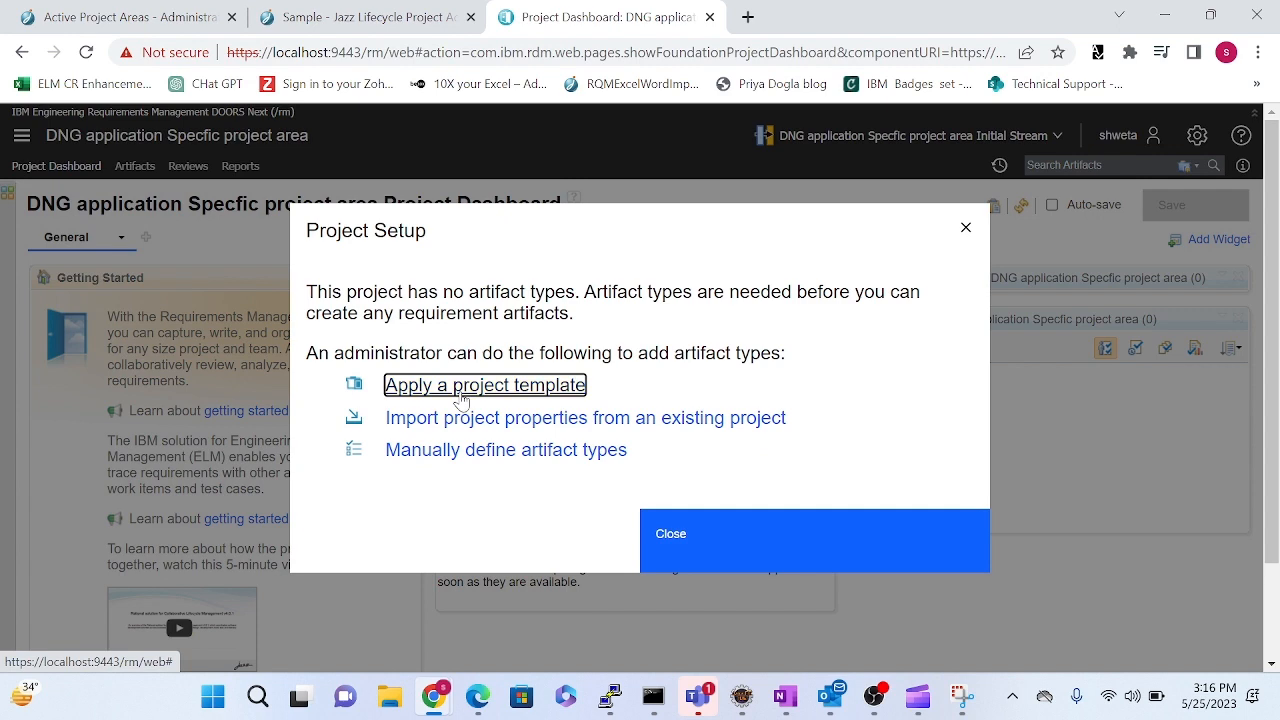
click(462, 396)
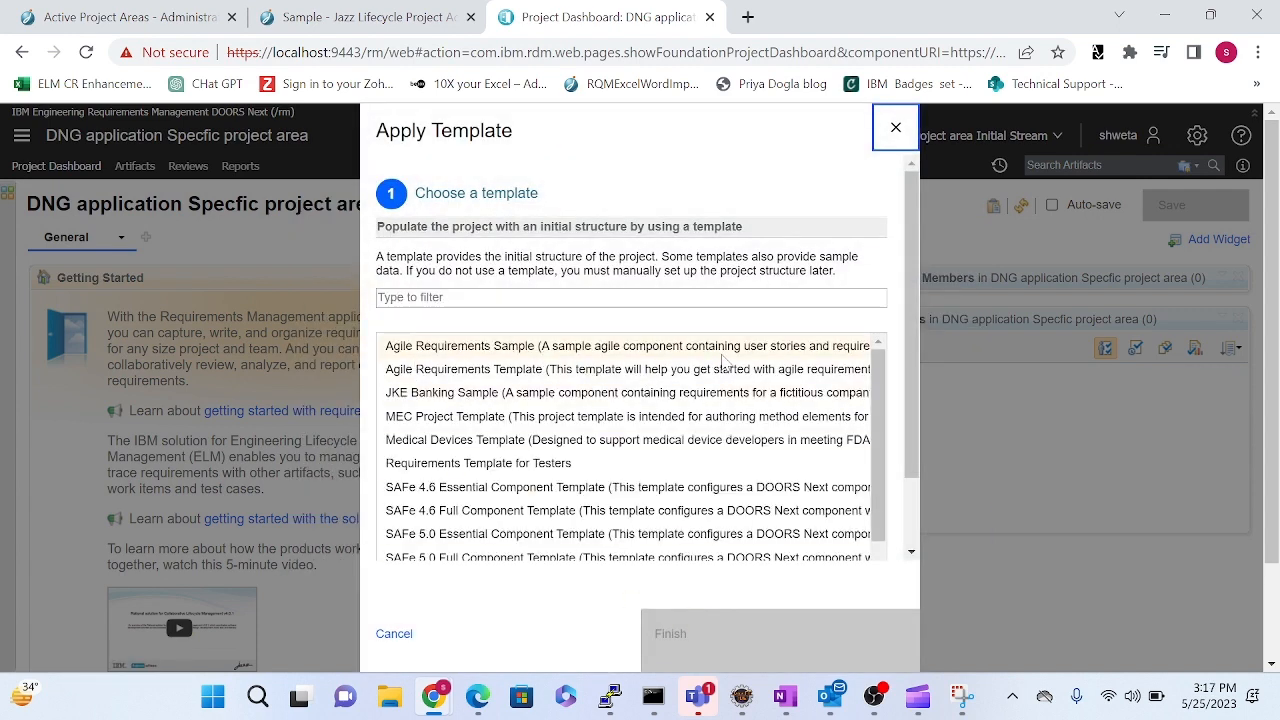
click(451, 394)
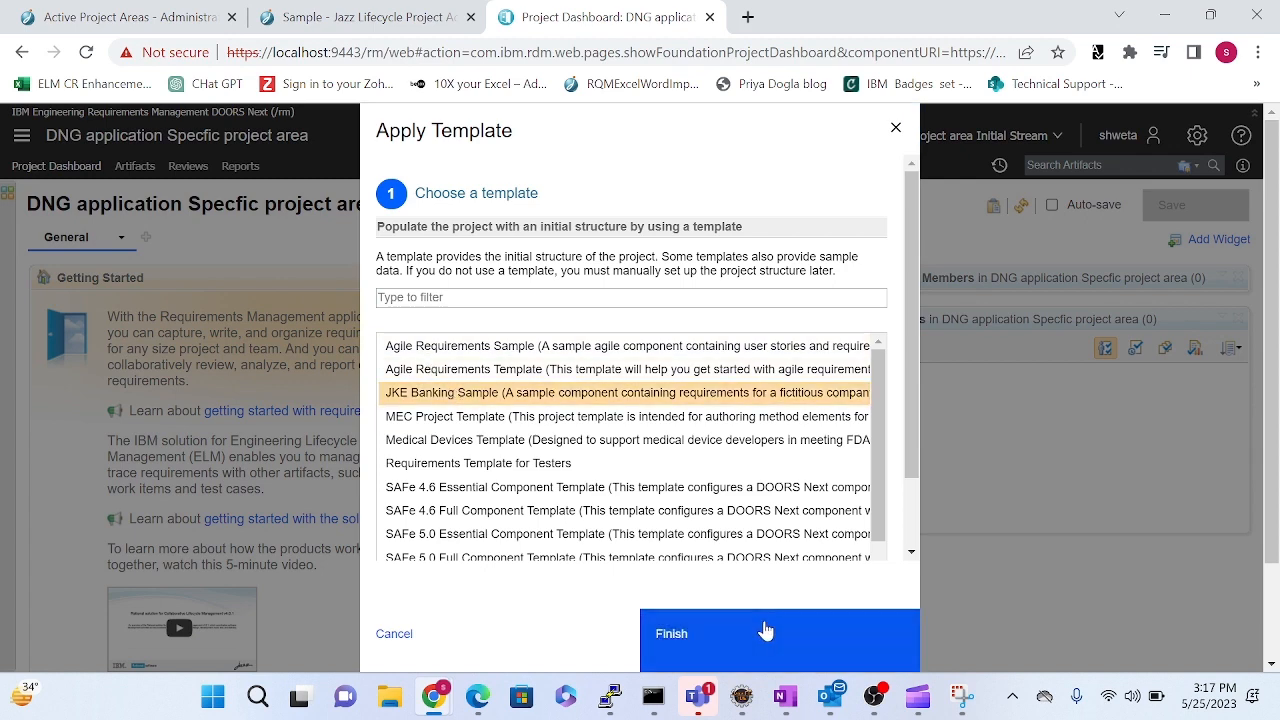
click(766, 631)
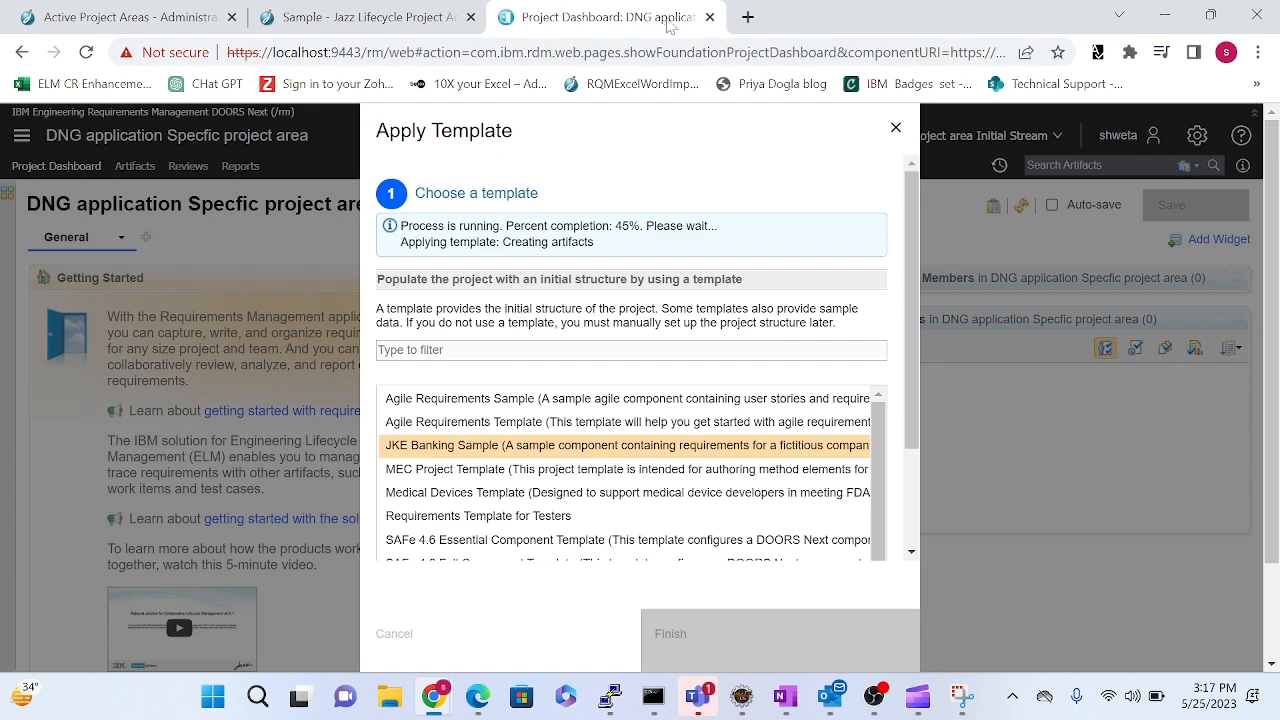
right_click(668, 19)
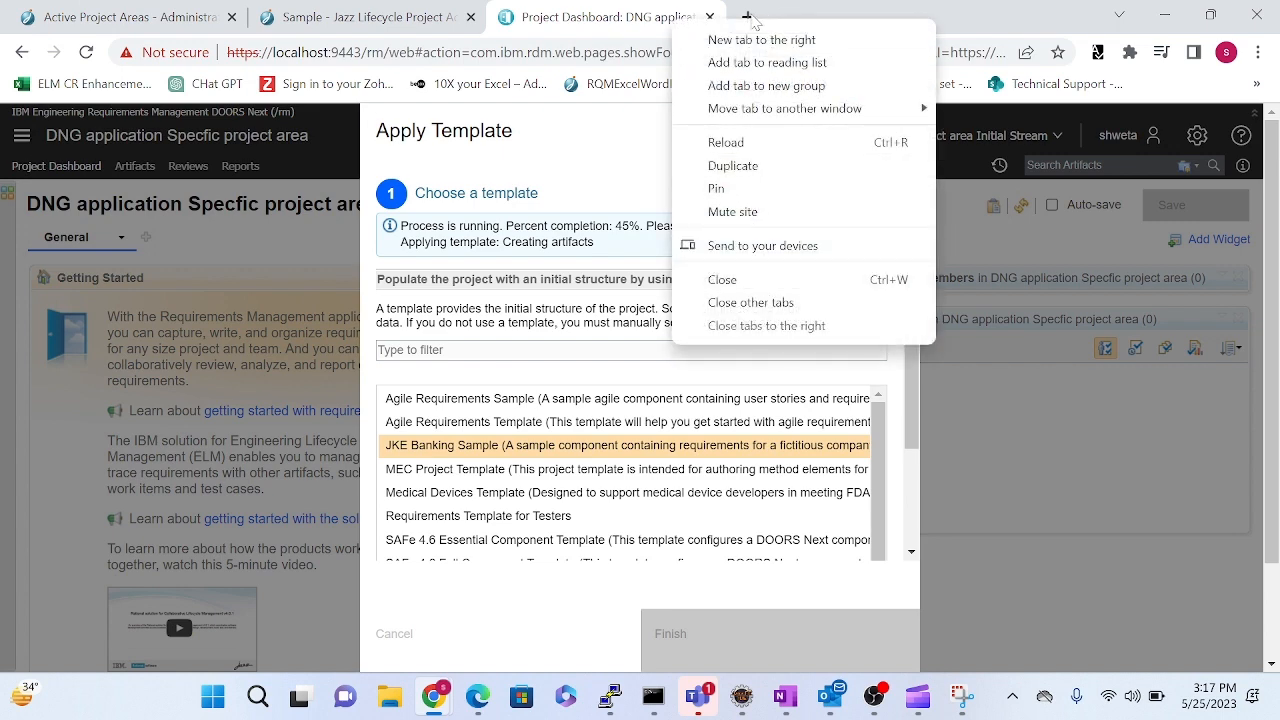
click(757, 18)
text(htt)
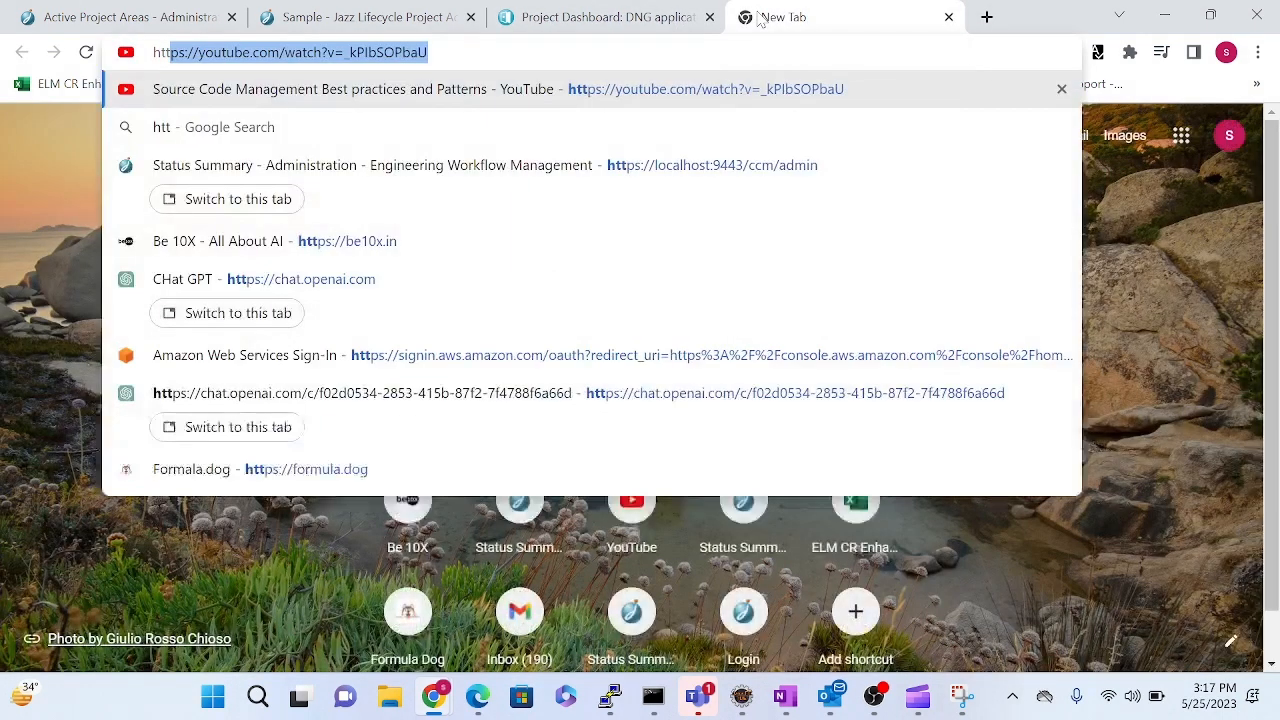
text(ps://localhost)
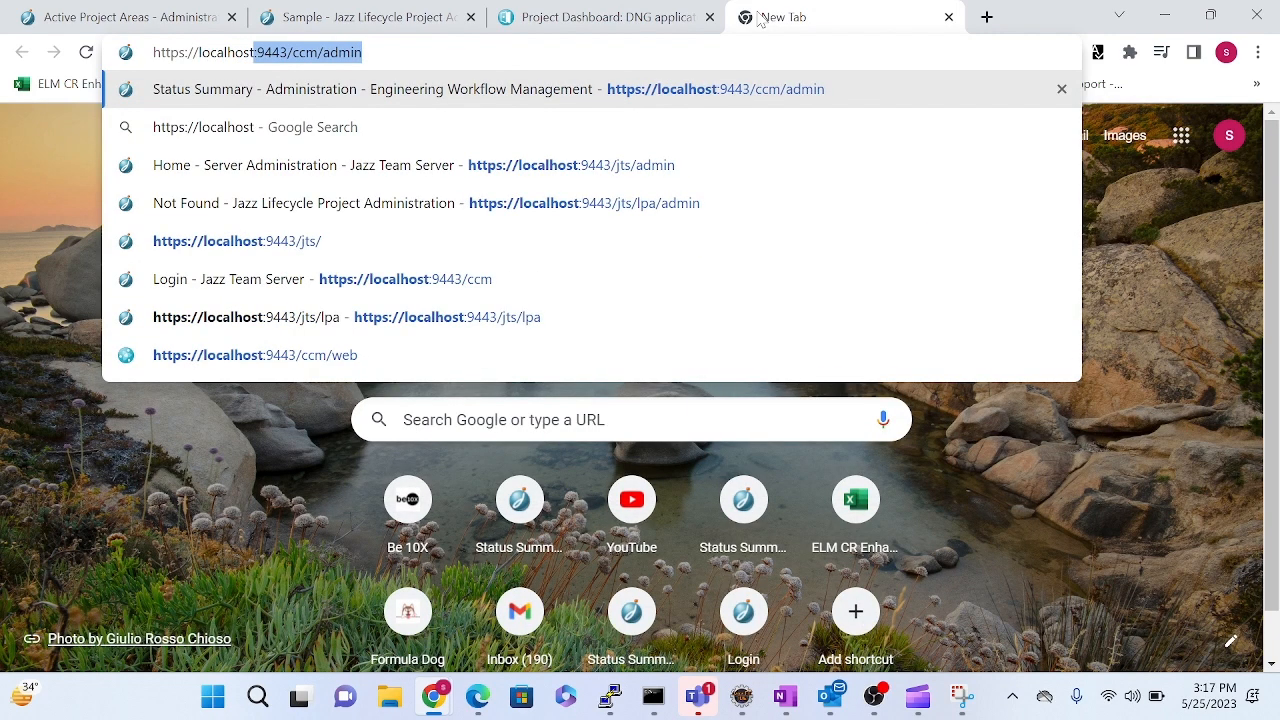
text(:9443/)
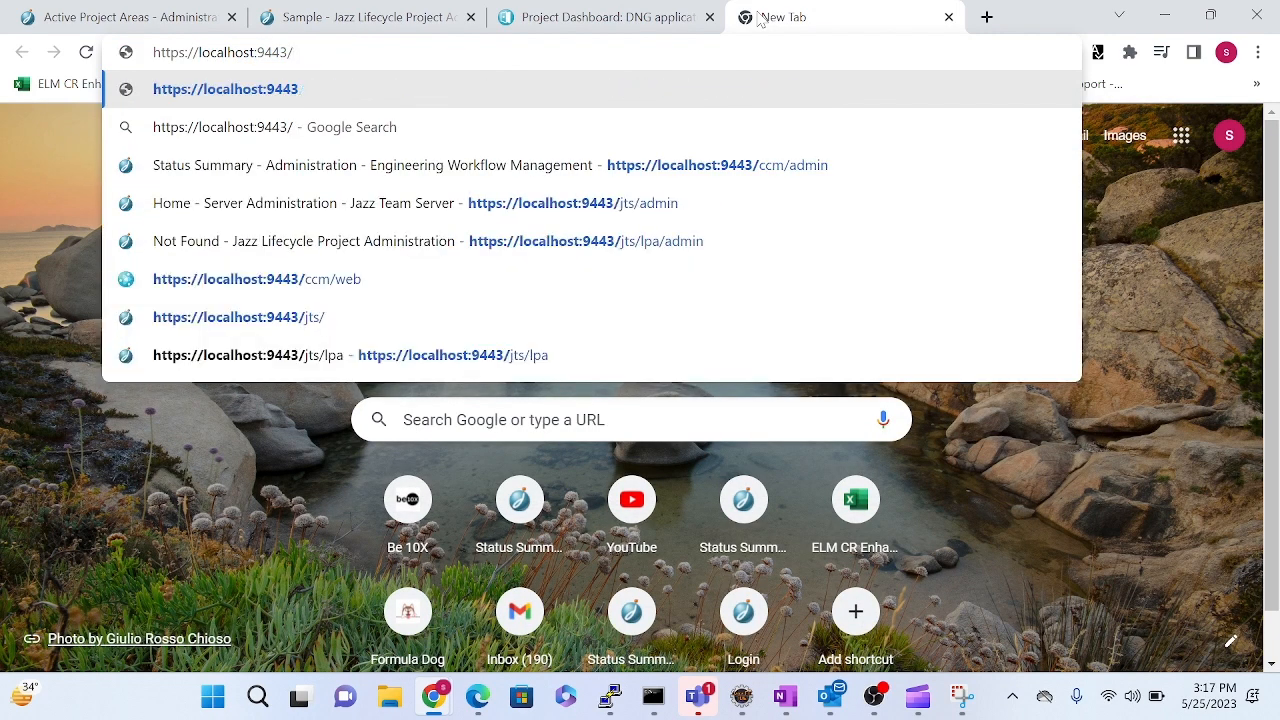
text(q)
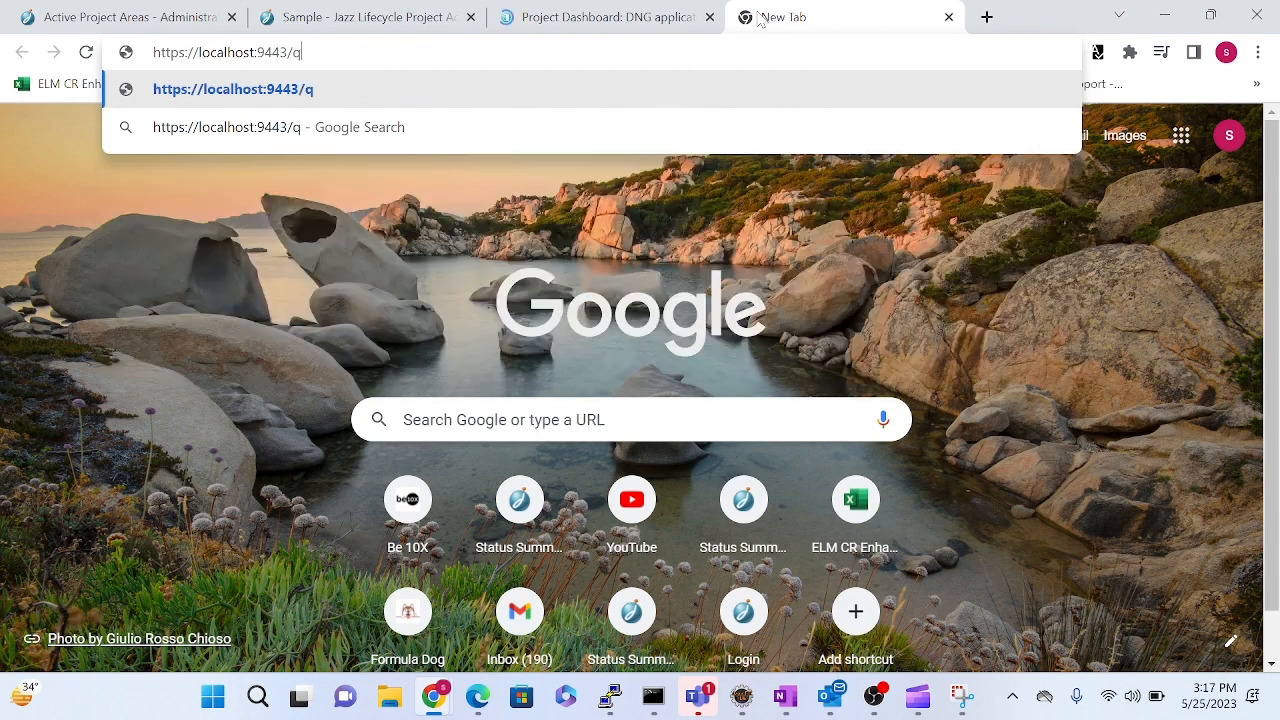
text(m/)
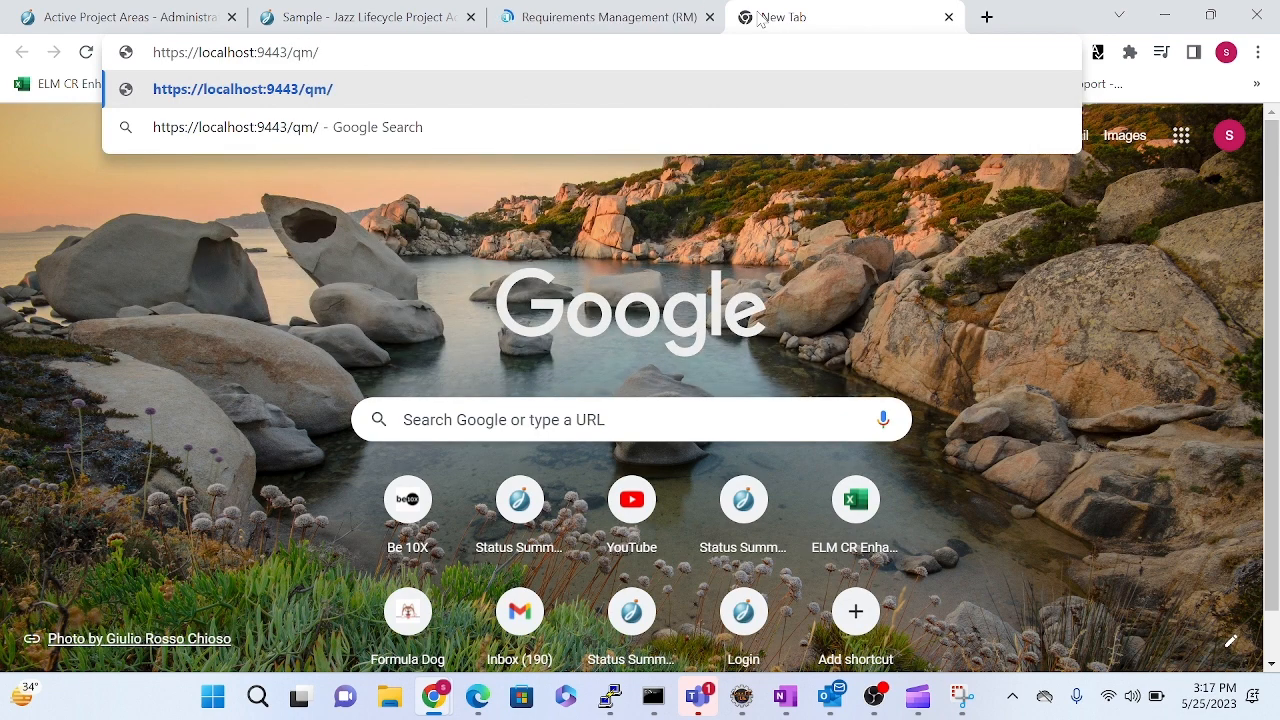
text(web)
key(Return)
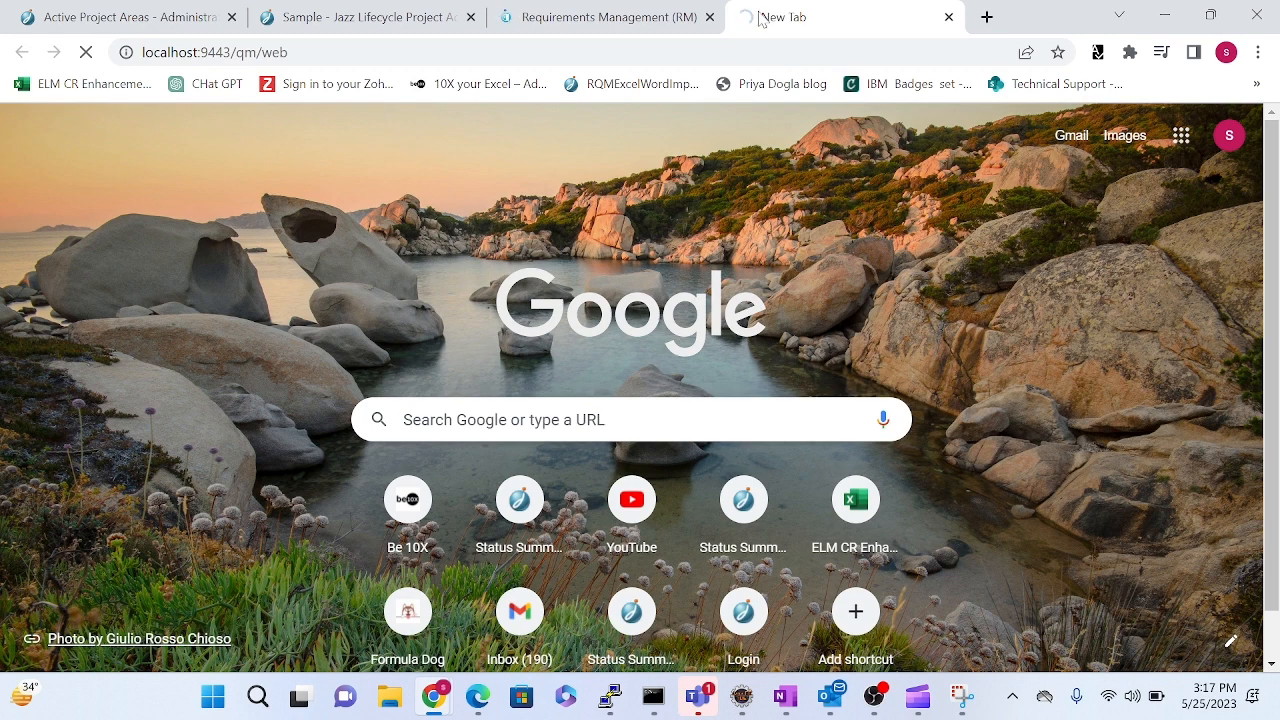
Open Demo Lifecycle project (Quality Management) in a new tab from the DNG project's page, and switch to the Test Management project list.
click(560, 17)
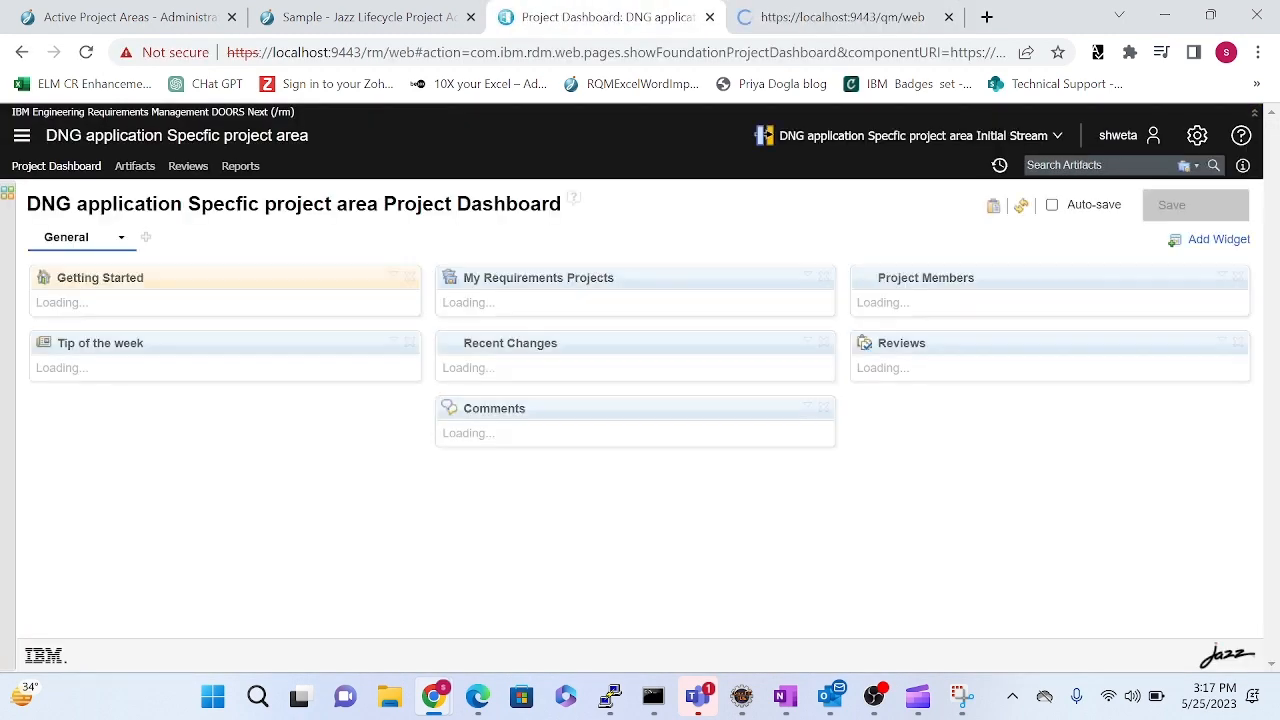
click(22, 135)
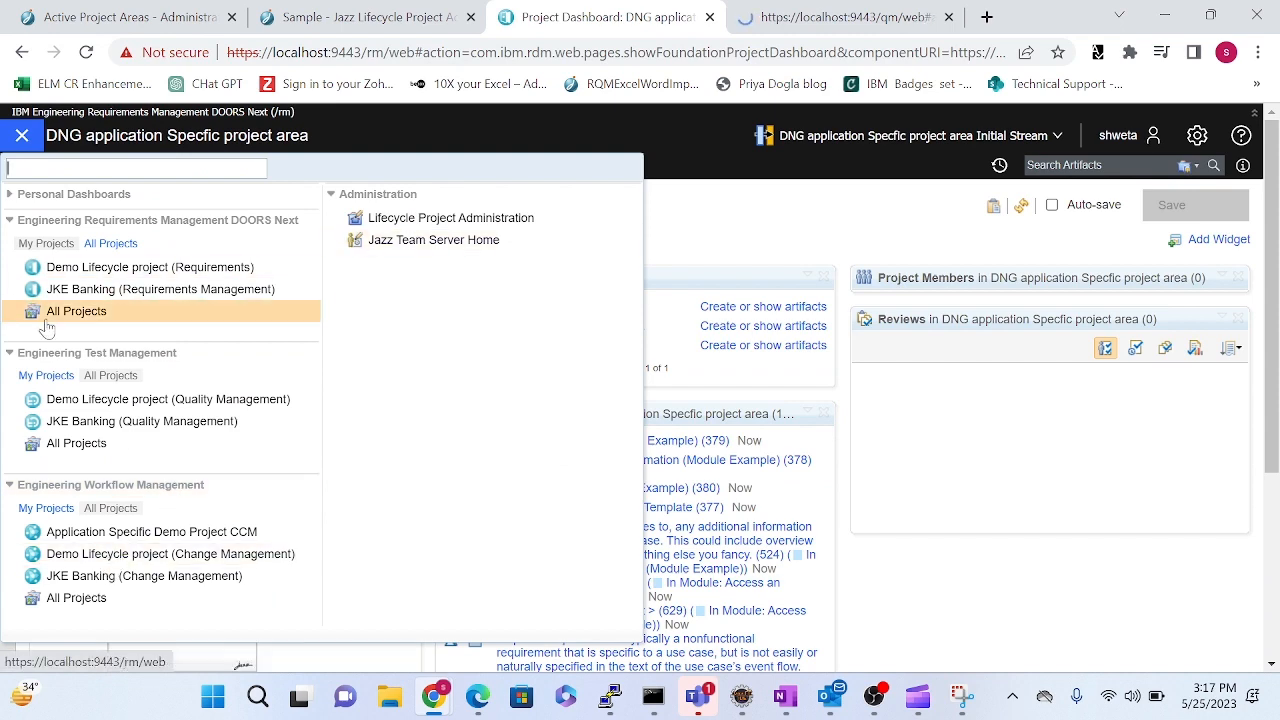
right_click(128, 403)
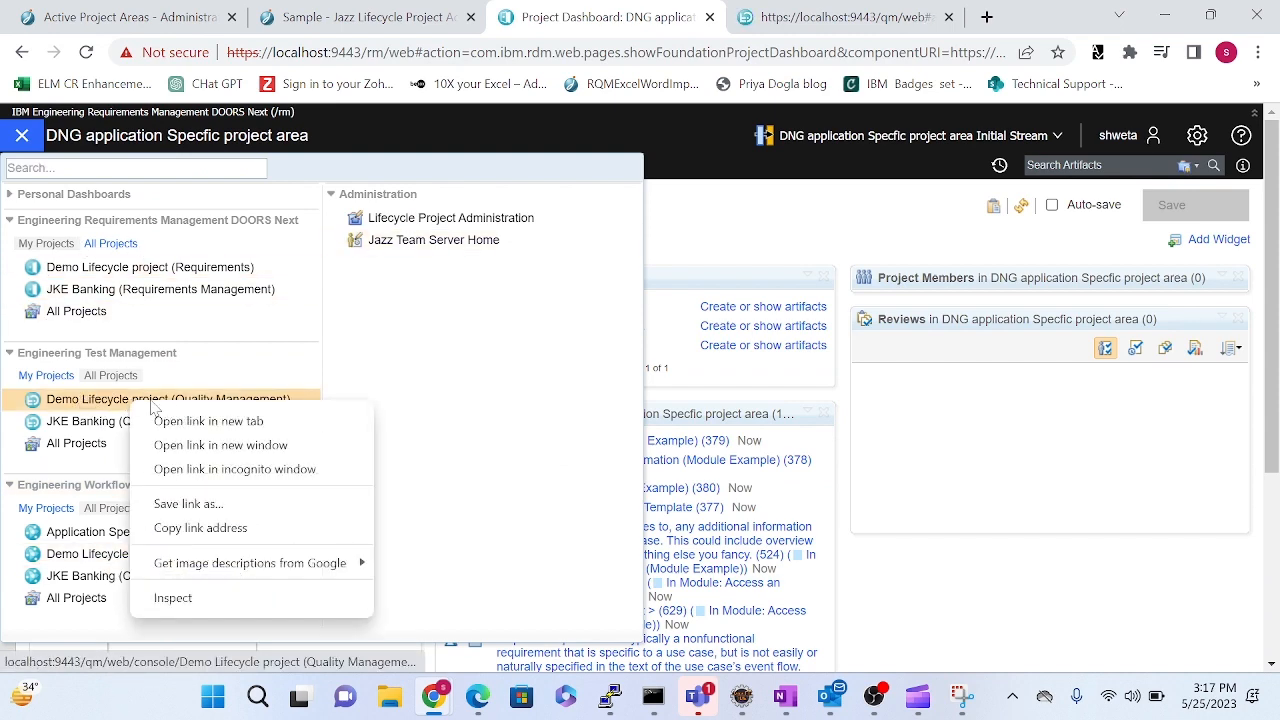
click(188, 425)
click(890, 17)
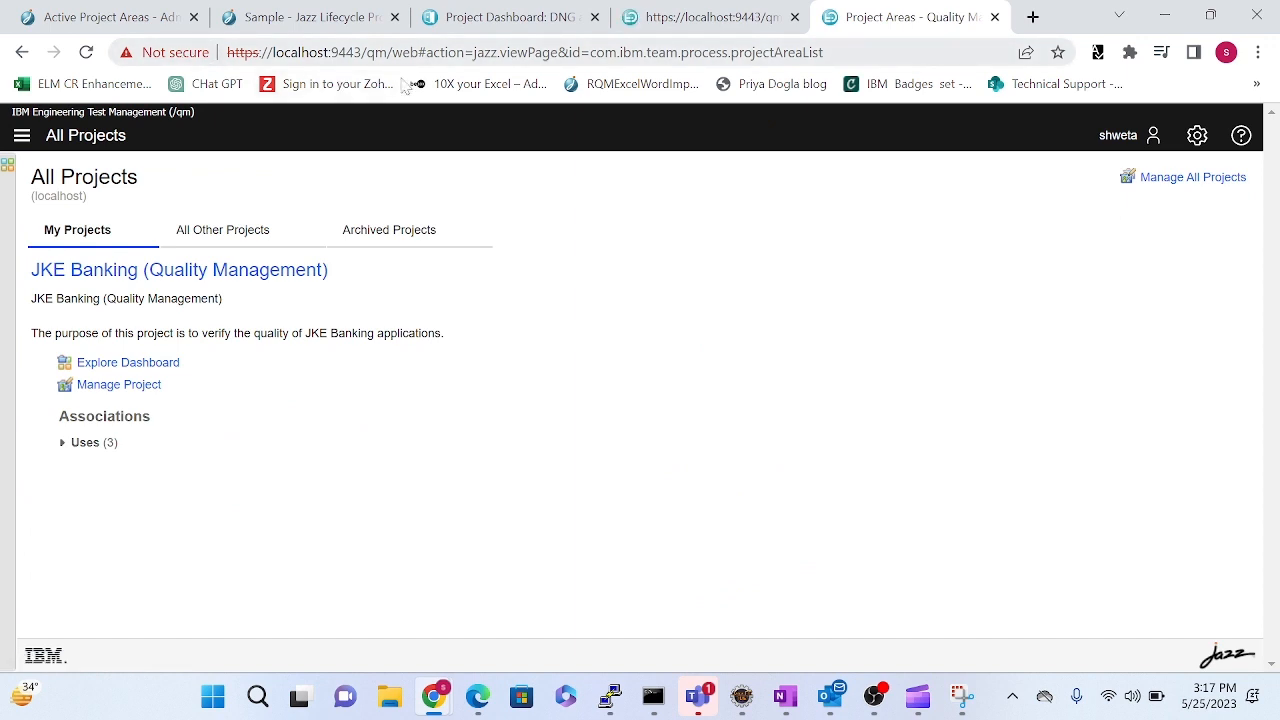
Open the JKE Banking (Quality Management) project dashboard, and inspect the base address of the DNG project's page.
click(120, 280)
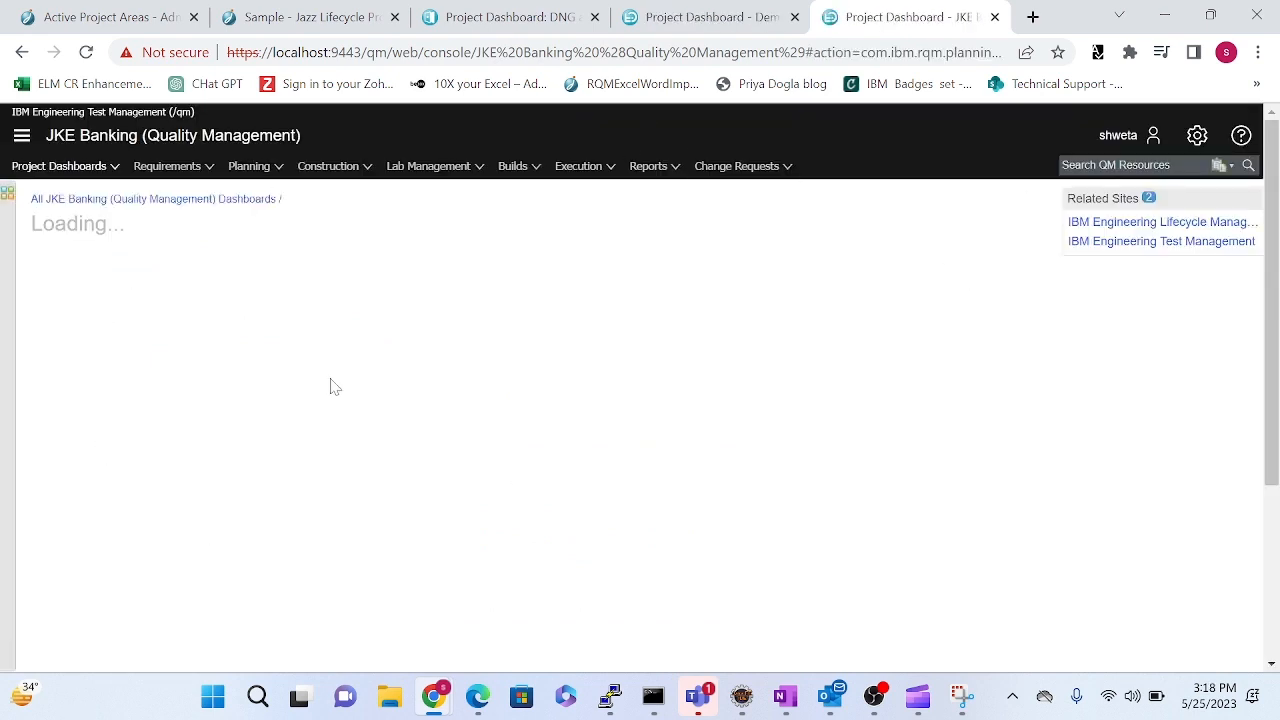
click(705, 17)
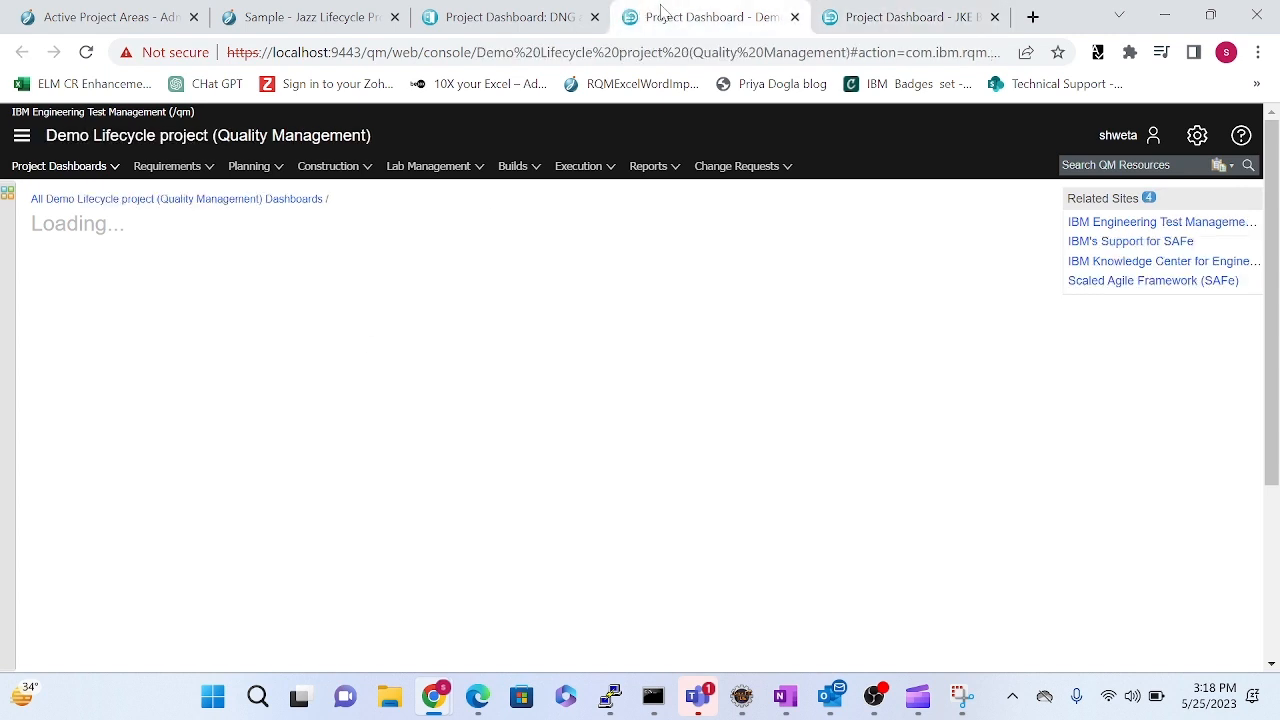
click(537, 17)
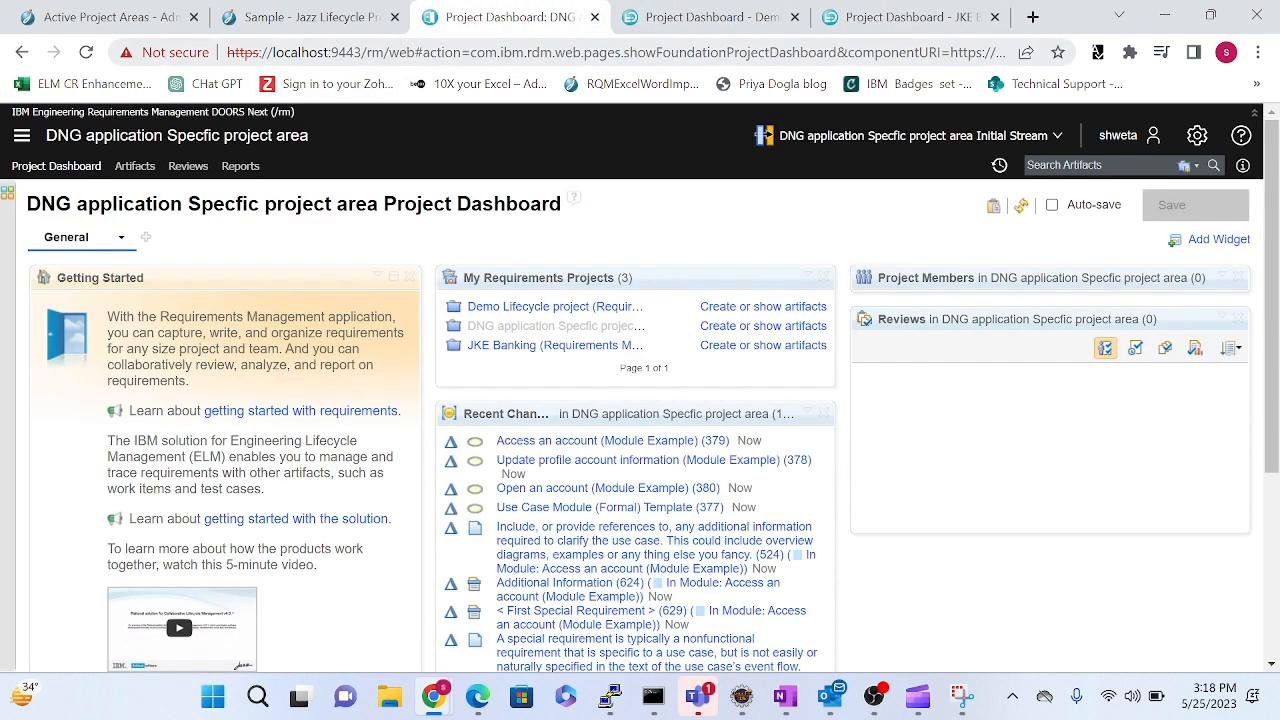
drag(228, 52, 389, 52)
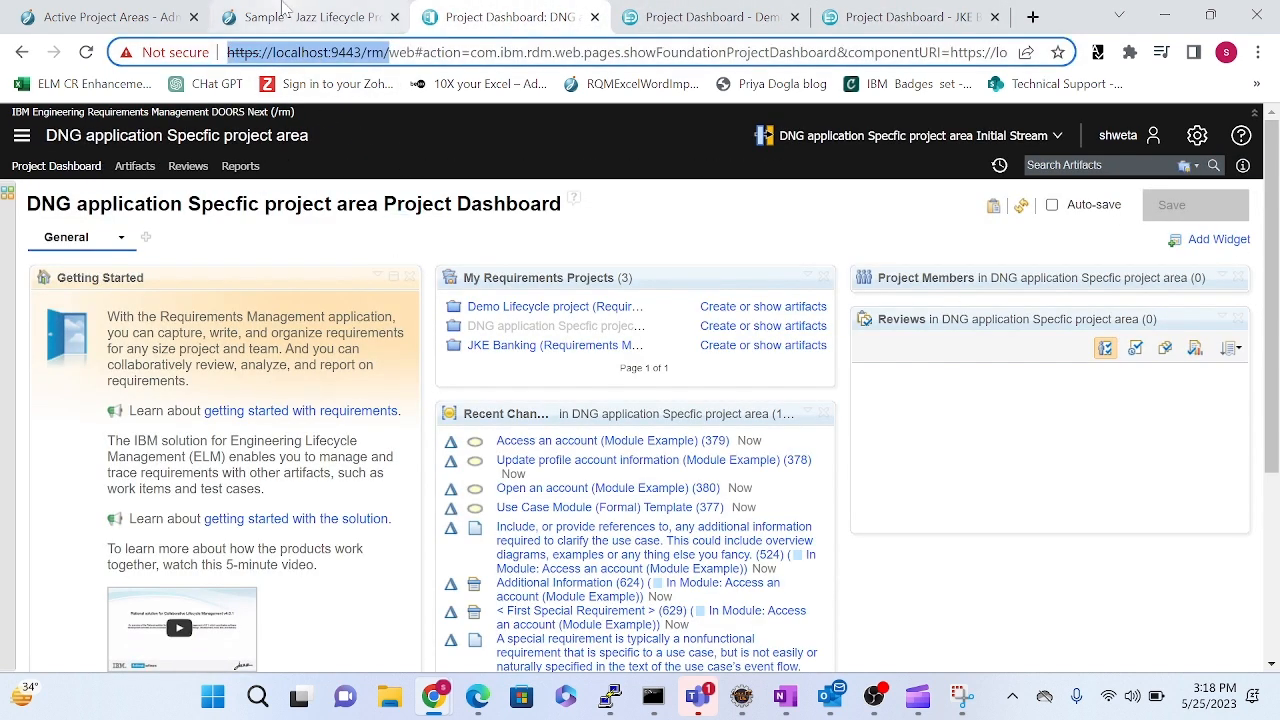
Open the Demo Lifecycle project (Change Management) dashboard from the CCM active project areas.
click(284, 17)
click(110, 17)
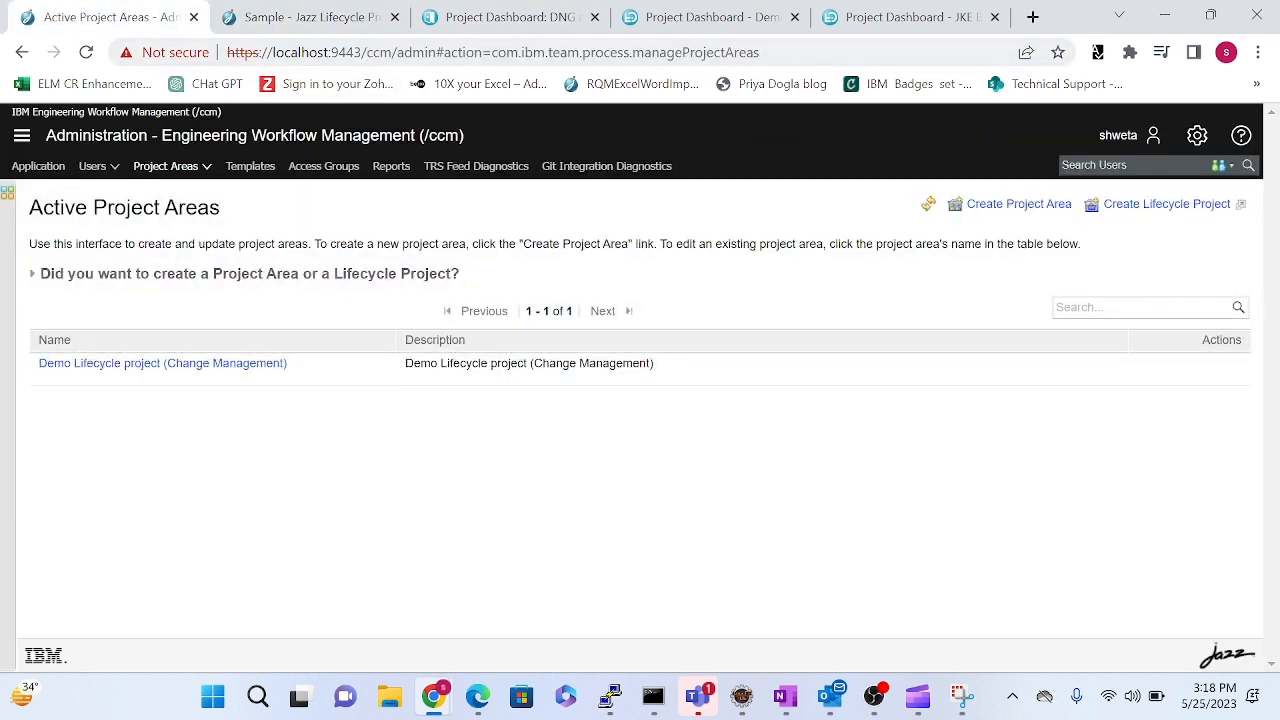
click(129, 372)
click(1035, 251)
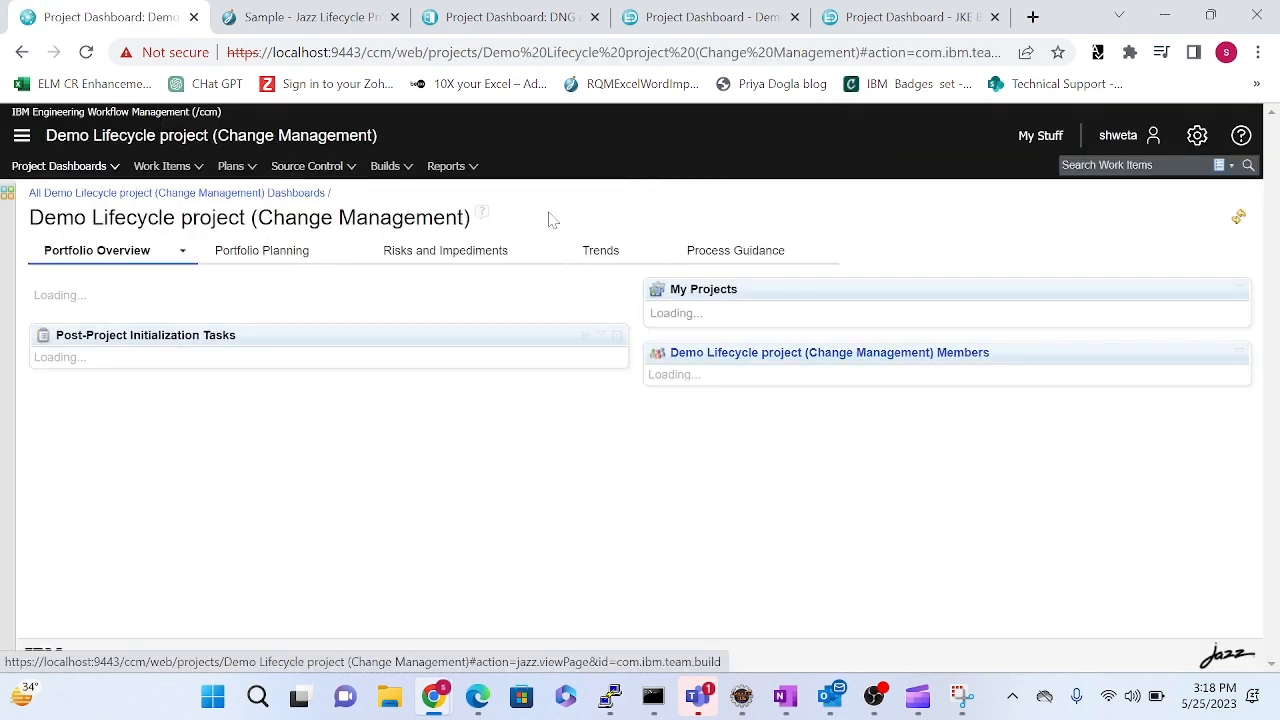
Compare the application context in the web addresses of the DNG and Quality Management project pages.
click(520, 18)
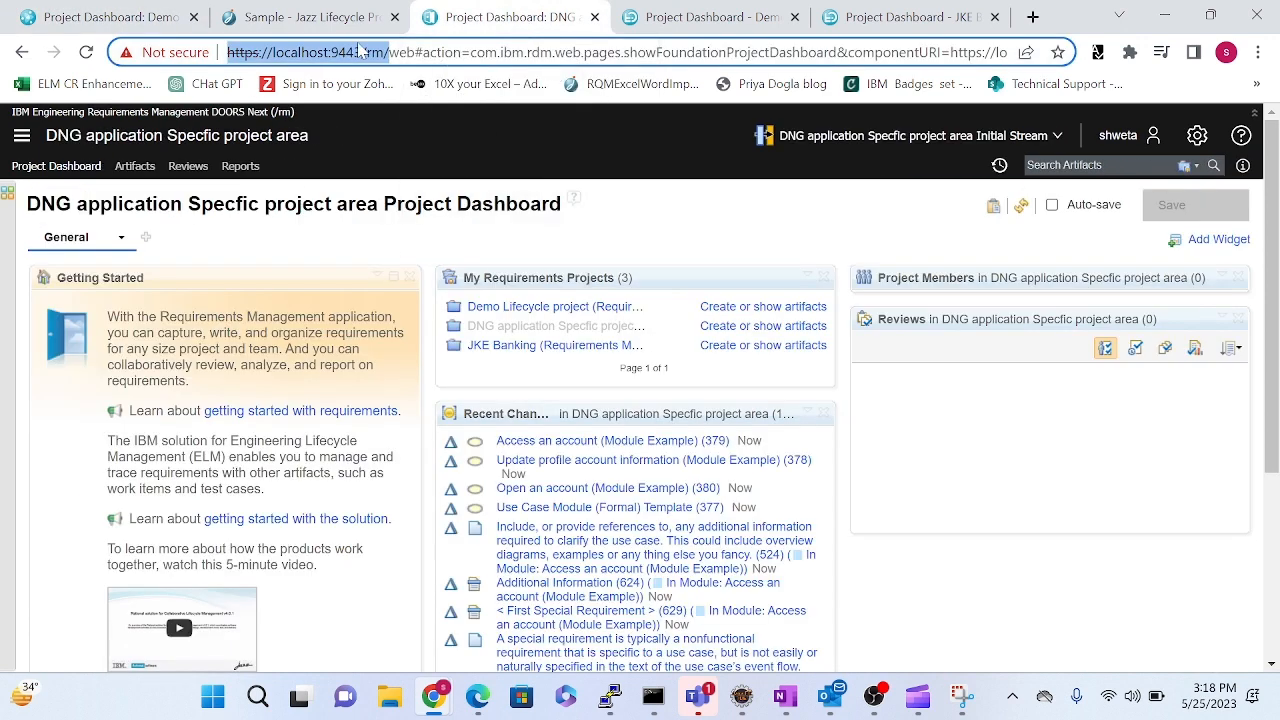
double_click(374, 52)
click(866, 18)
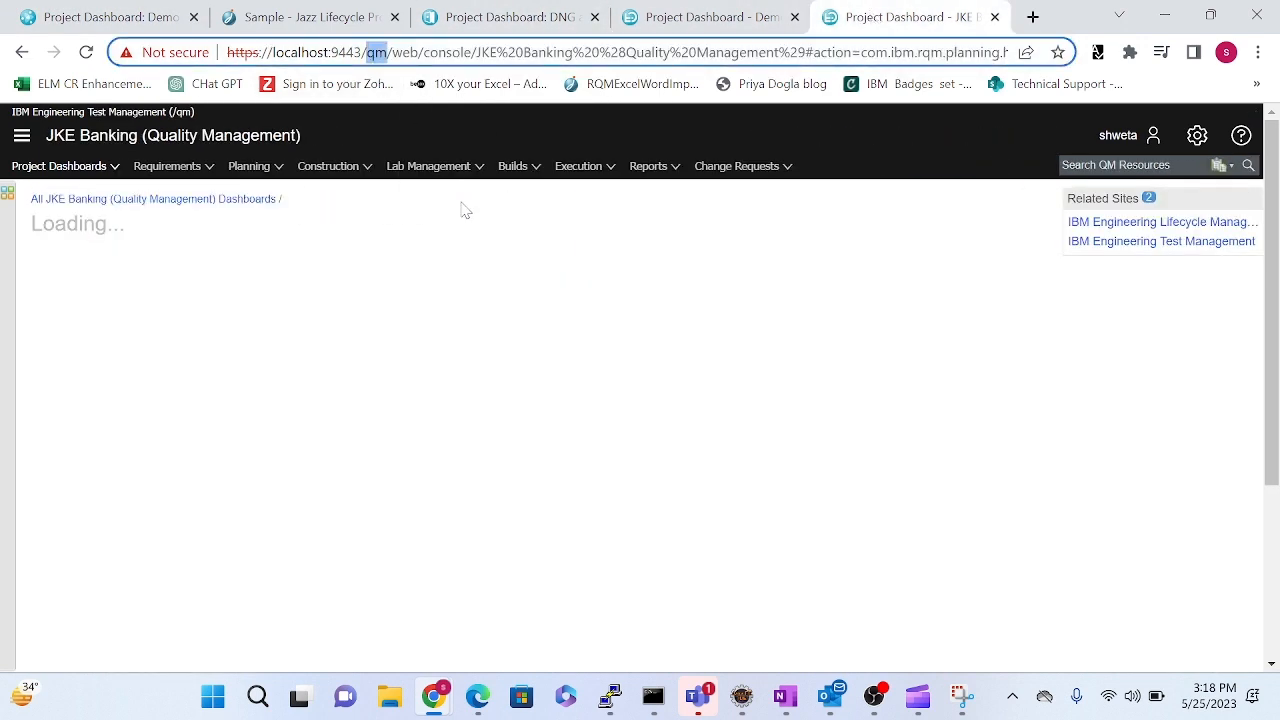
click(673, 15)
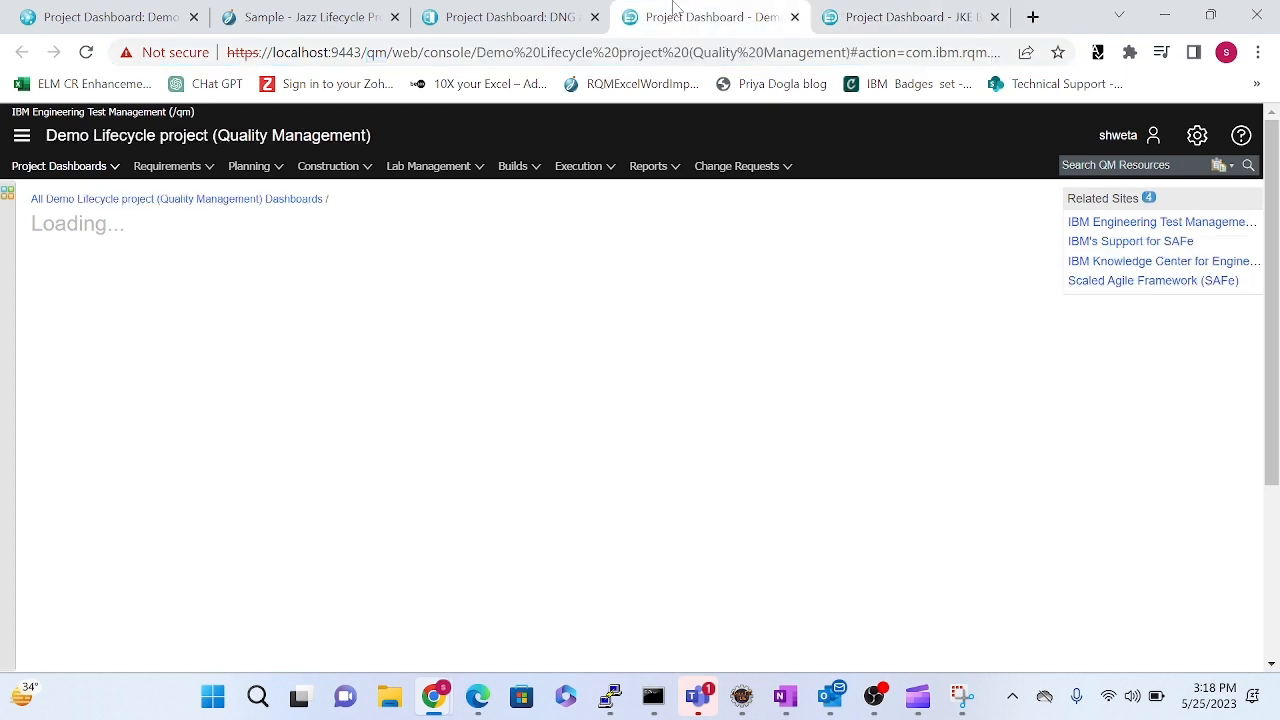
Check the creation progress of the lifecycle project sample through its full task list.
click(335, 10)
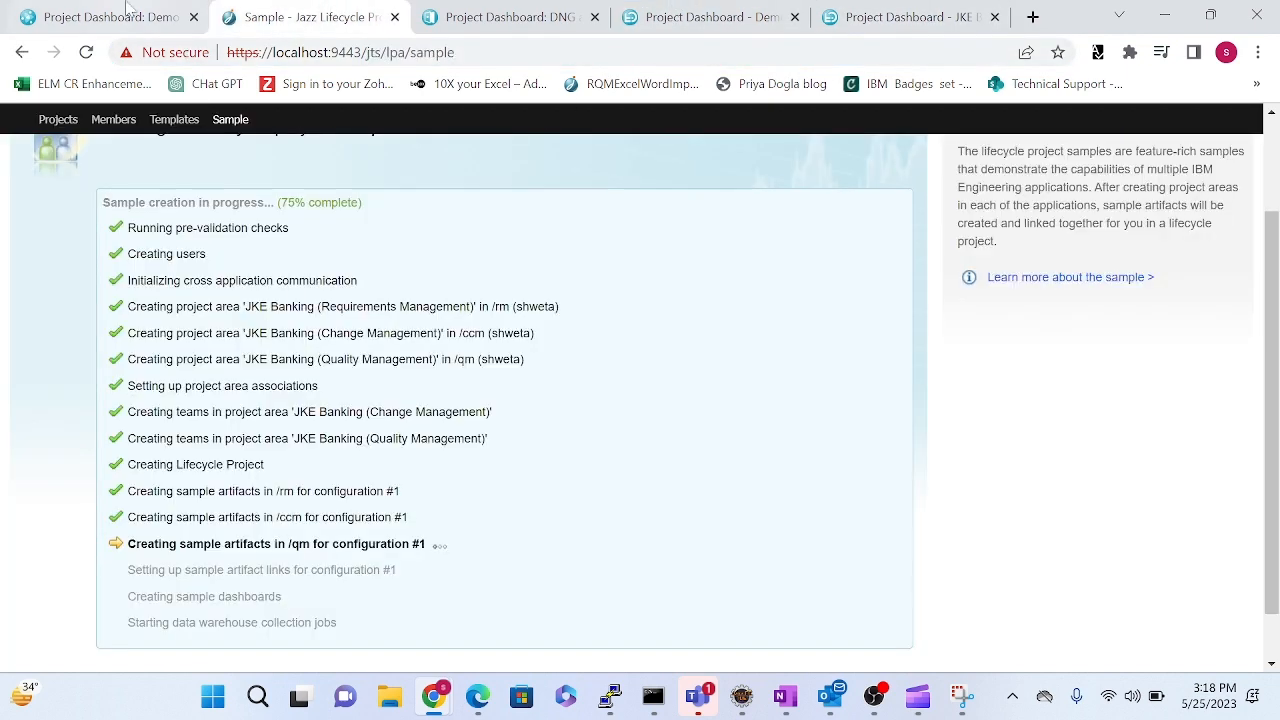
scroll(1262, 197, up, 2)
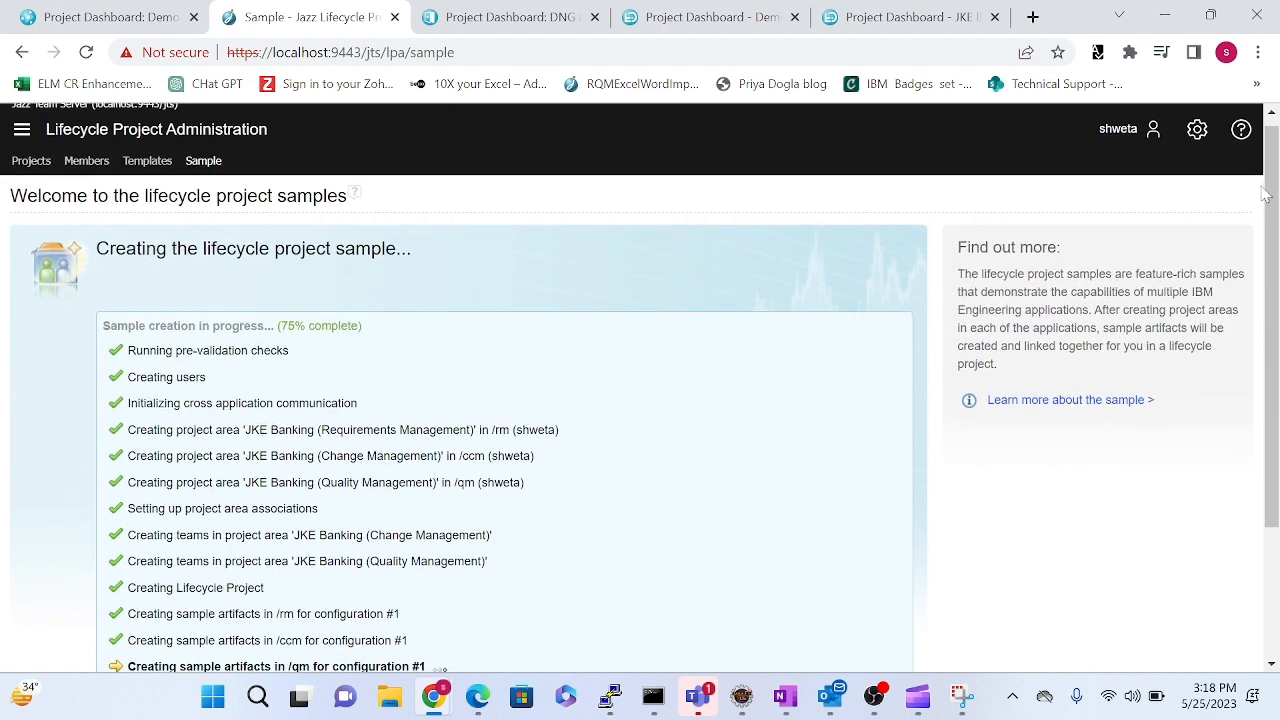
drag(1262, 188, 1271, 284)
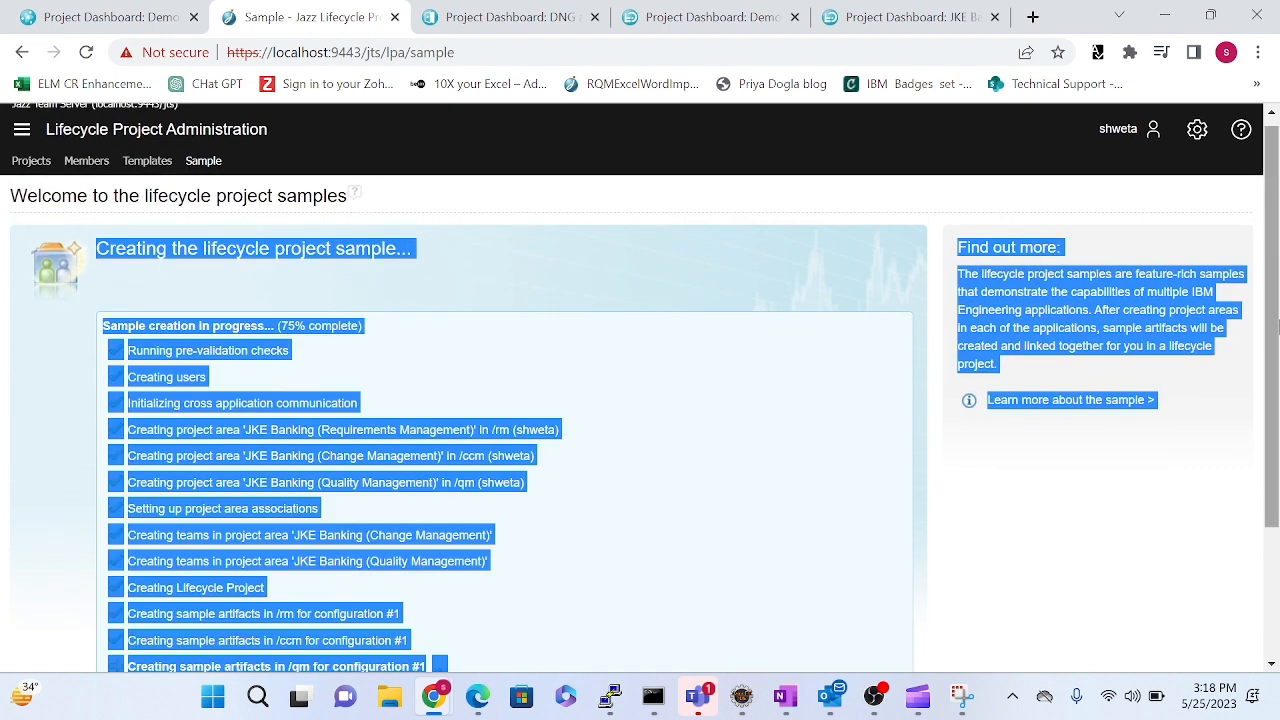
click(1181, 397)
scroll(1265, 355, down, 2)
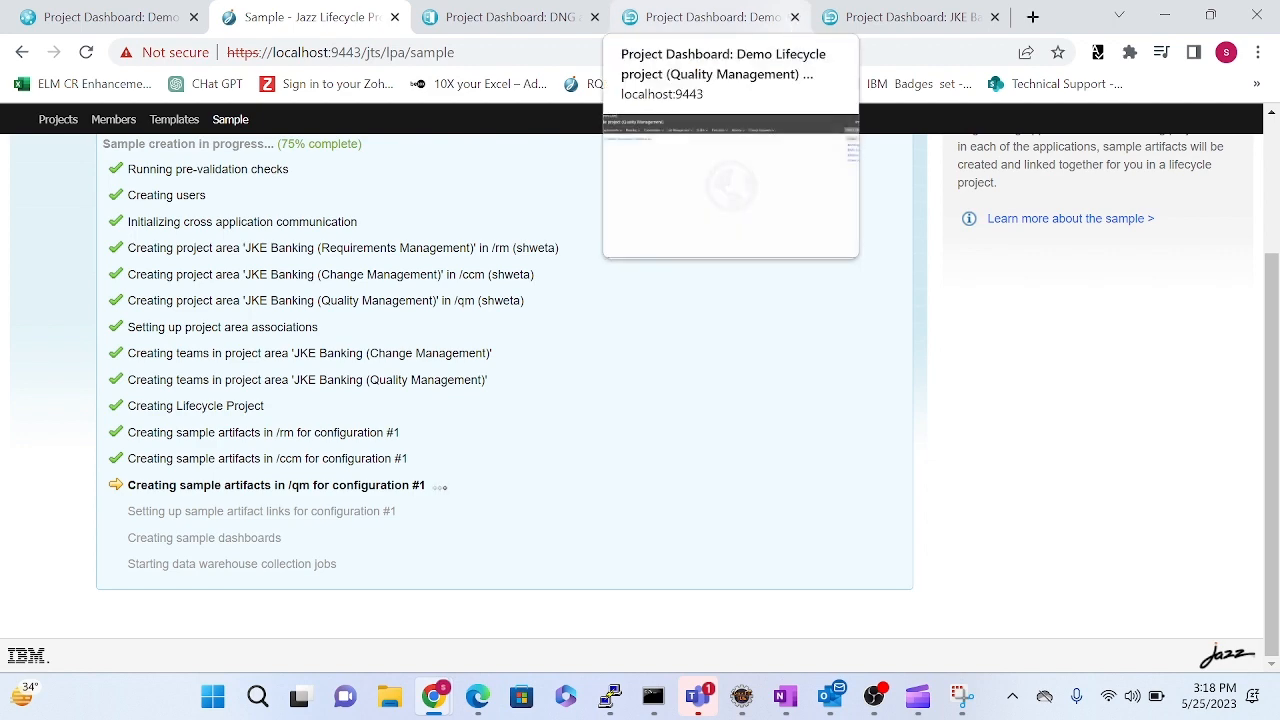
scroll(1272, 350, up, 2)
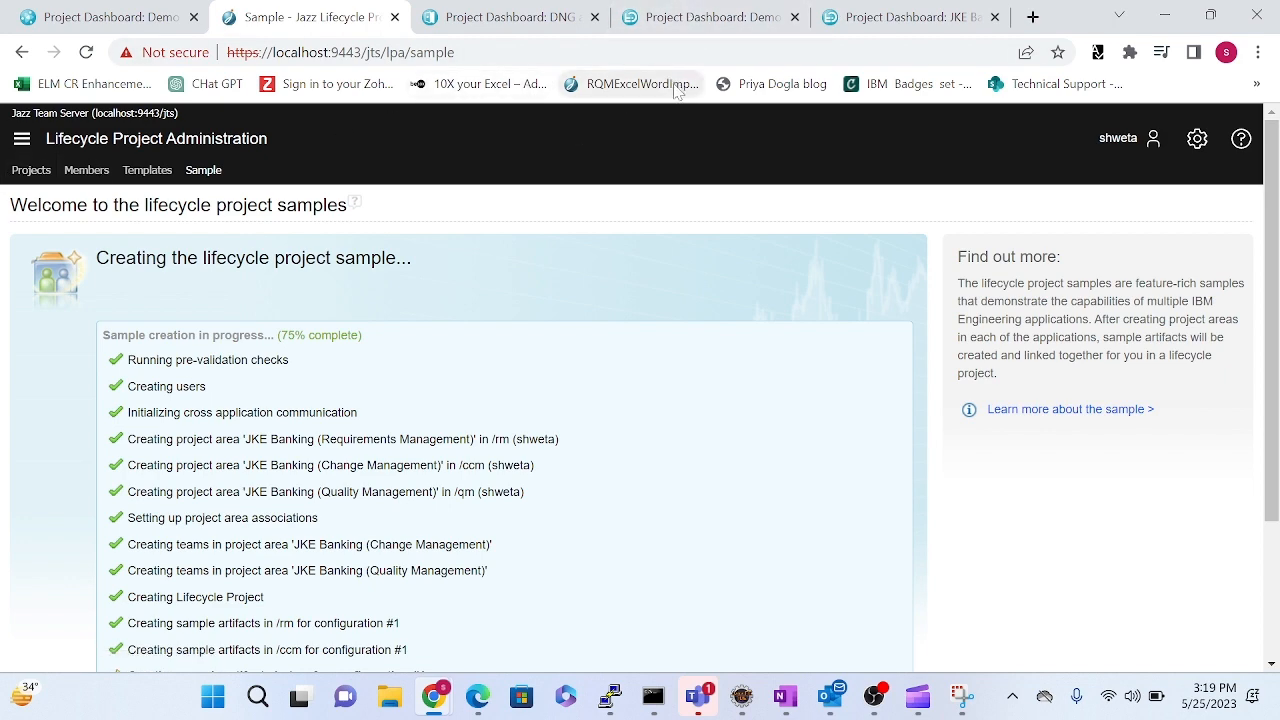
Review the Demo Lifecycle project dashboards for Change Management and Quality Management, and show the list of projects per application.
click(125, 19)
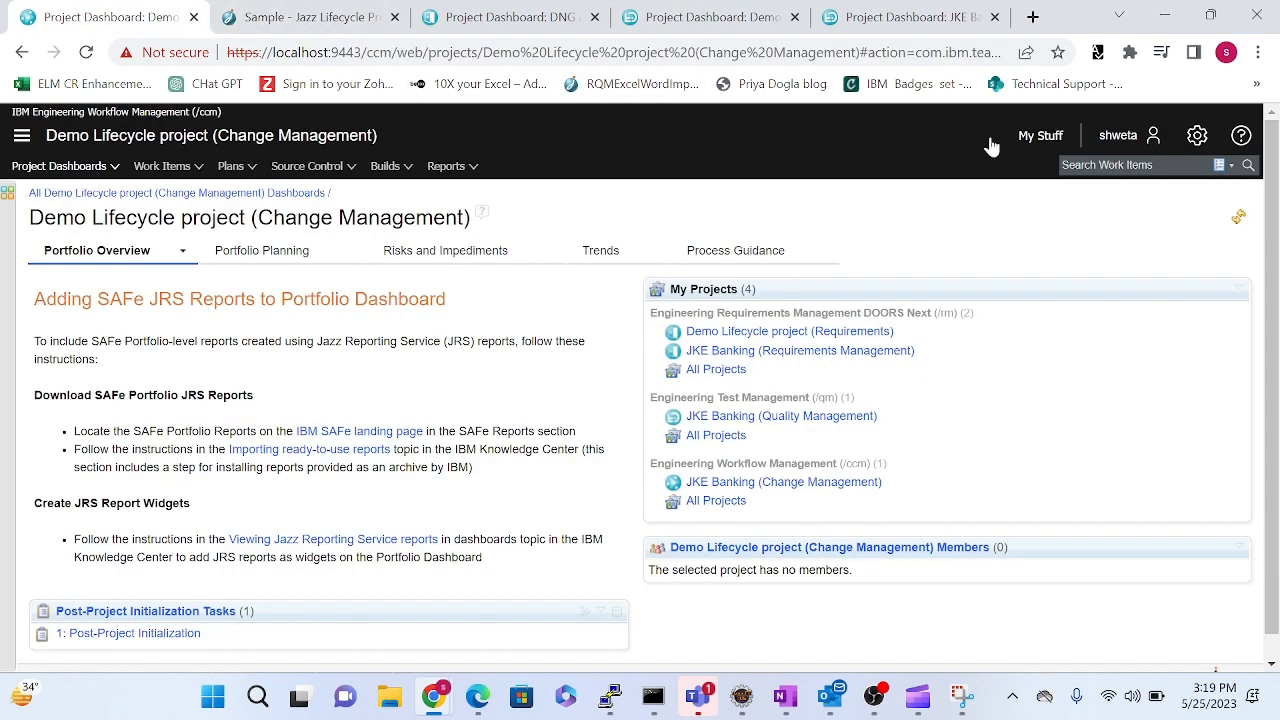
click(755, 17)
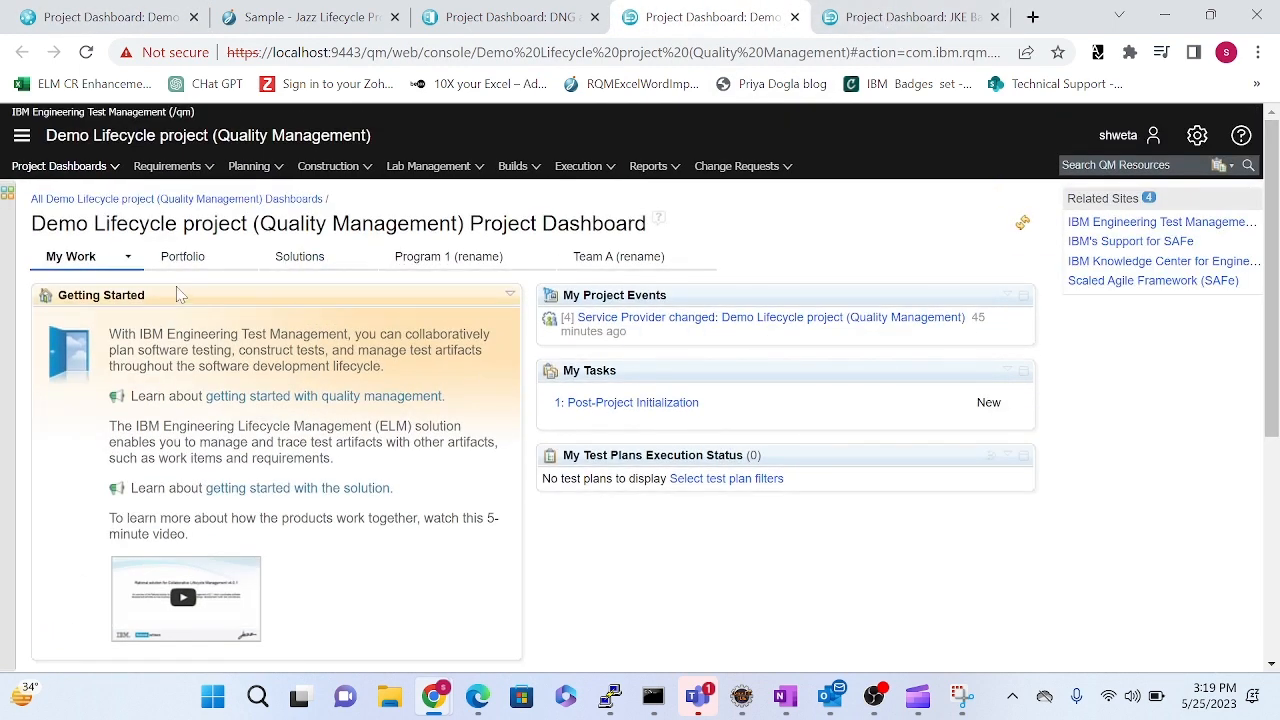
mouse_move(1276, 303)
mouse_down()
mouse_move(1277, 439)
mouse_move(1277, 301)
mouse_up()
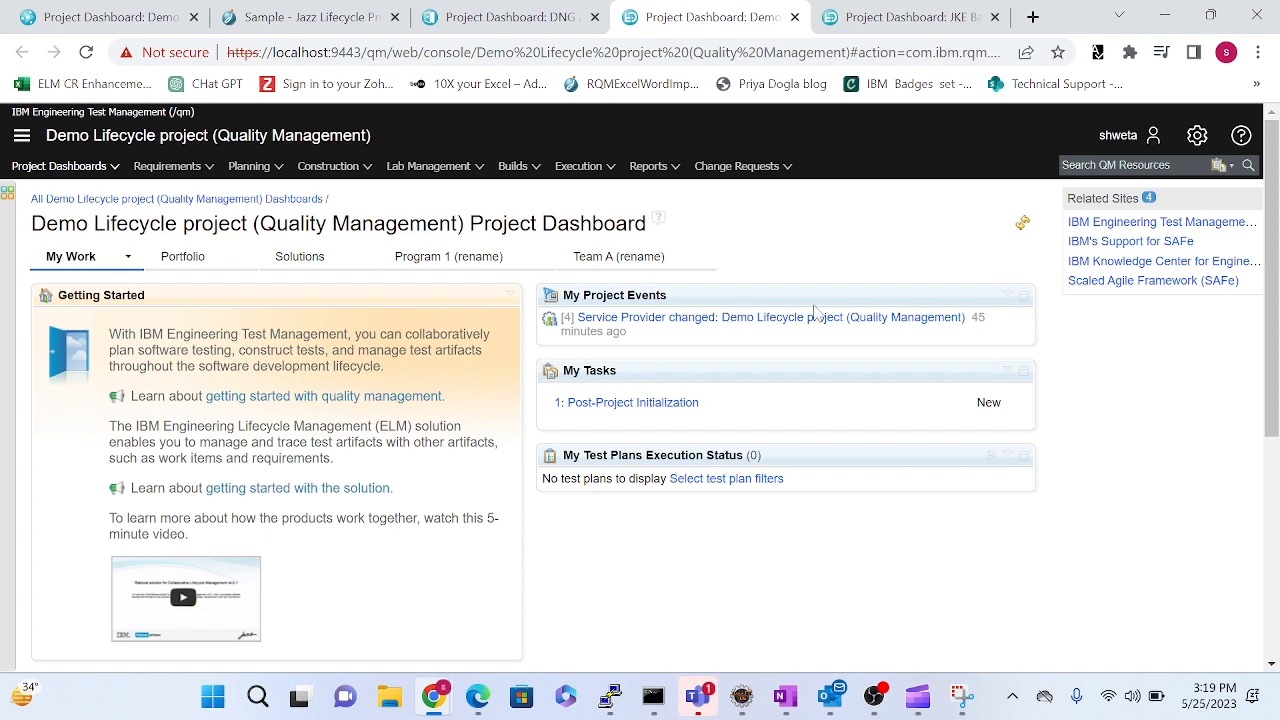
click(20, 134)
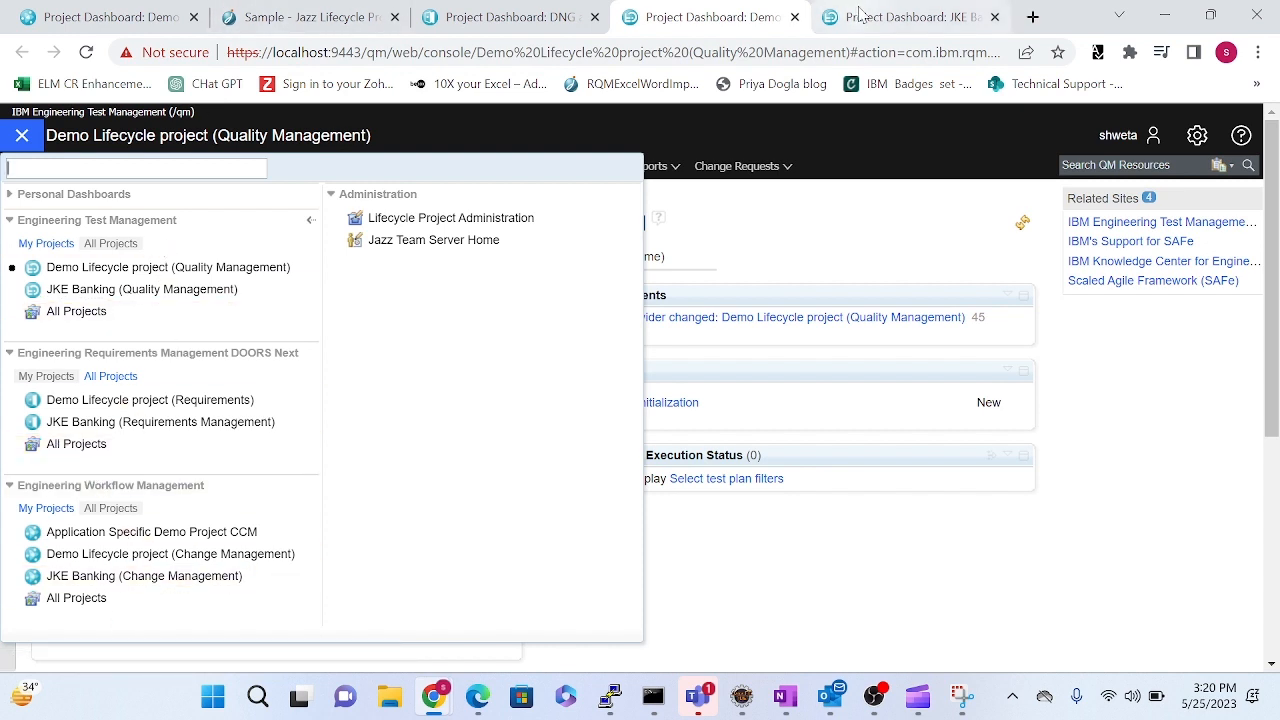
Explore the JKE Banking (Change Management) project from the lifecycle project samples page.
click(500, 17)
click(290, 18)
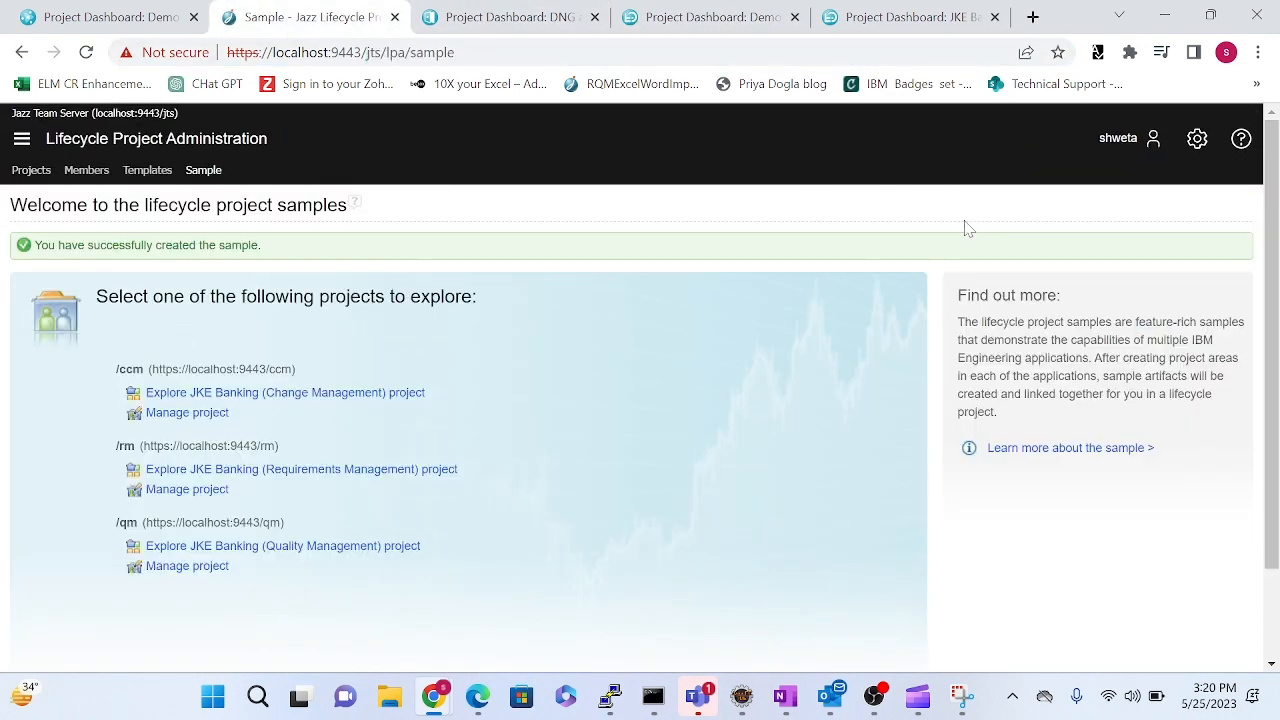
mouse_move(249, 405)
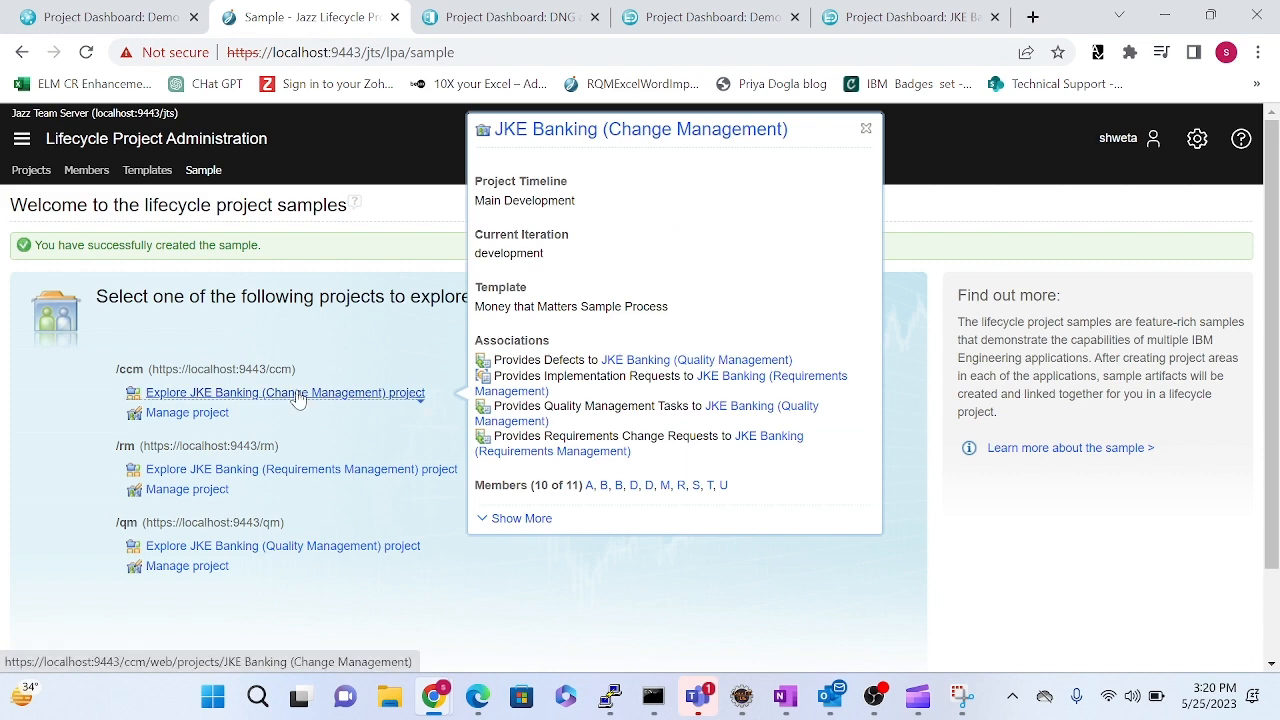
click(298, 396)
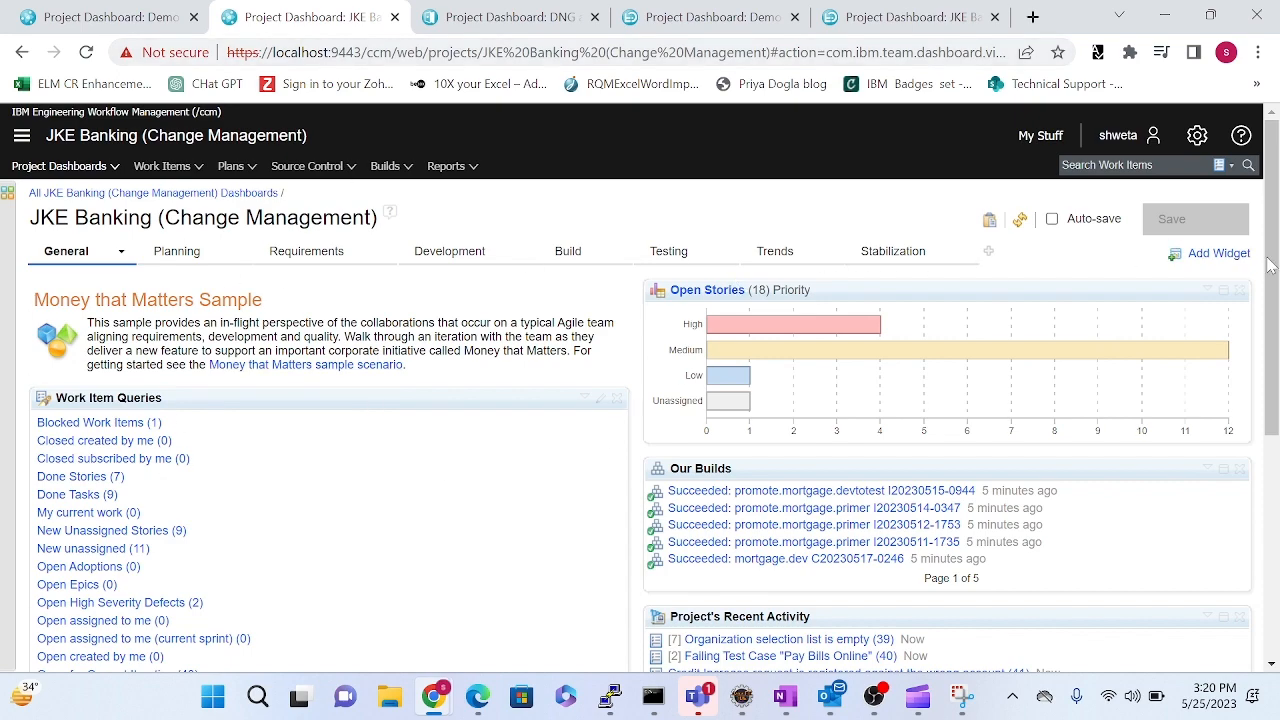
Examine the JKE Banking (Change Management) dashboard's General widgets, including work item queries, builds, recent activity, projects, teams and tag cloud.
drag(1269, 273, 1272, 540)
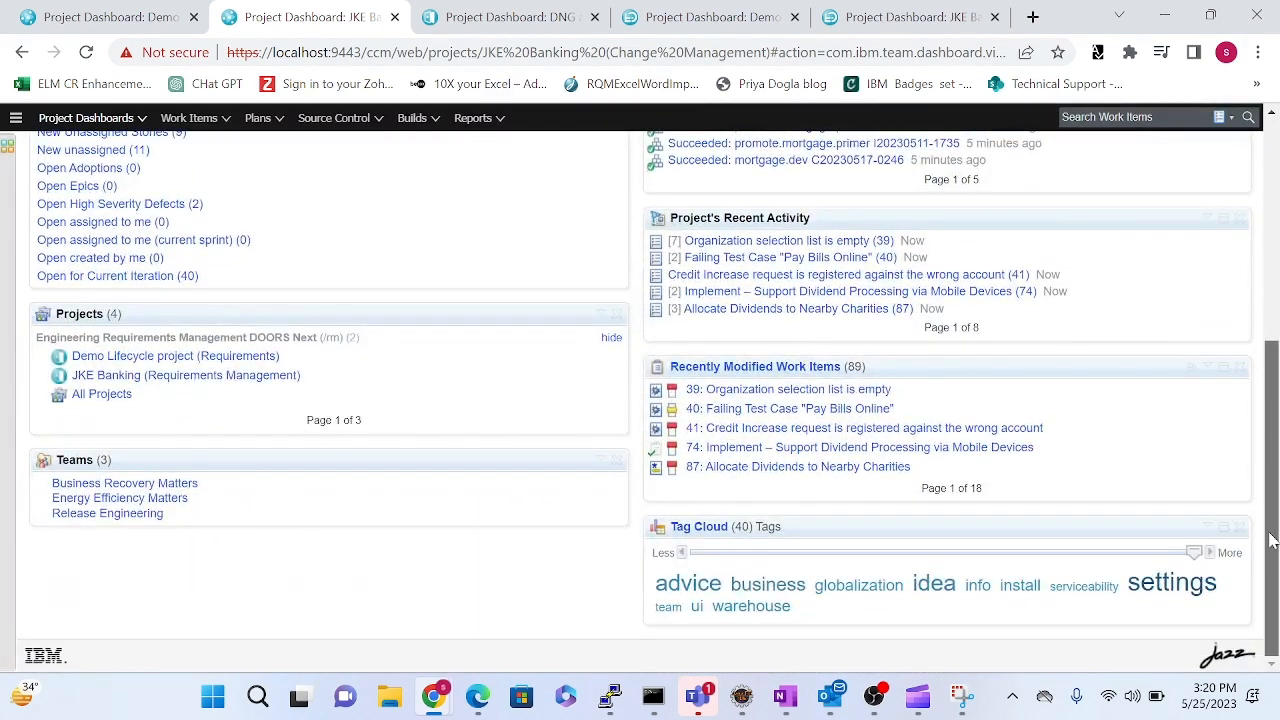
drag(1274, 490, 1271, 301)
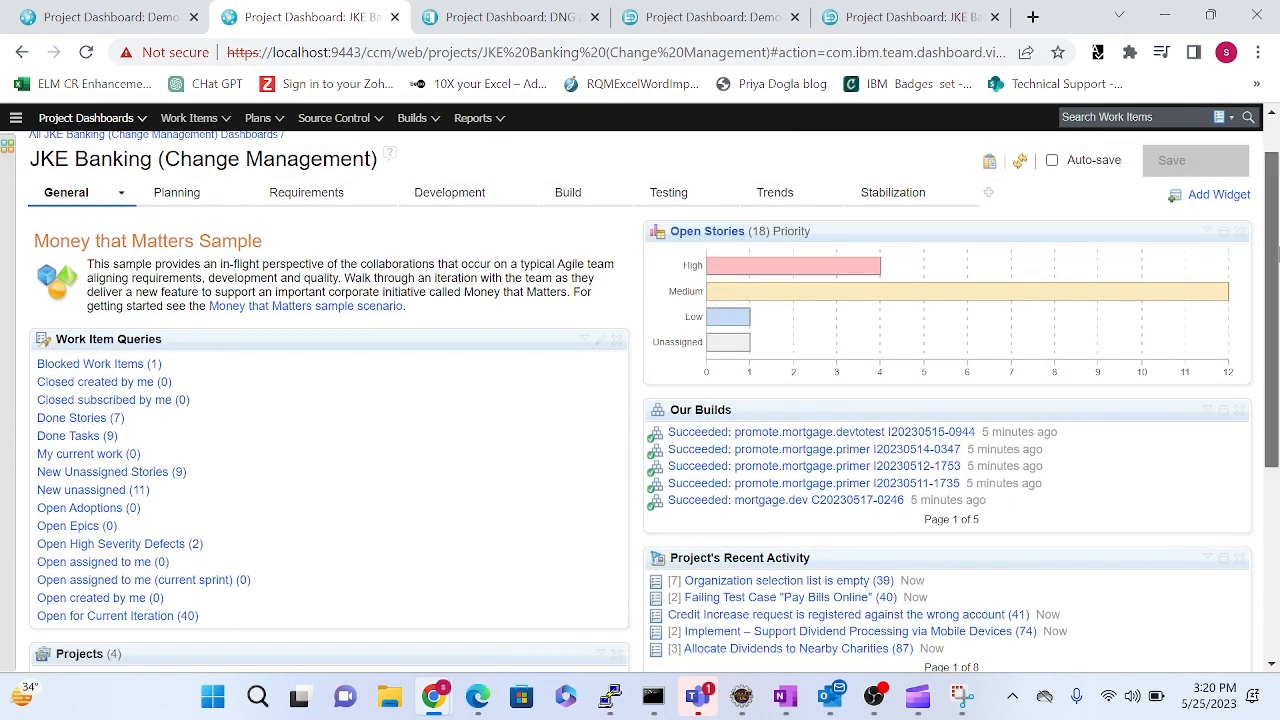
scroll(953, 264, down, 1)
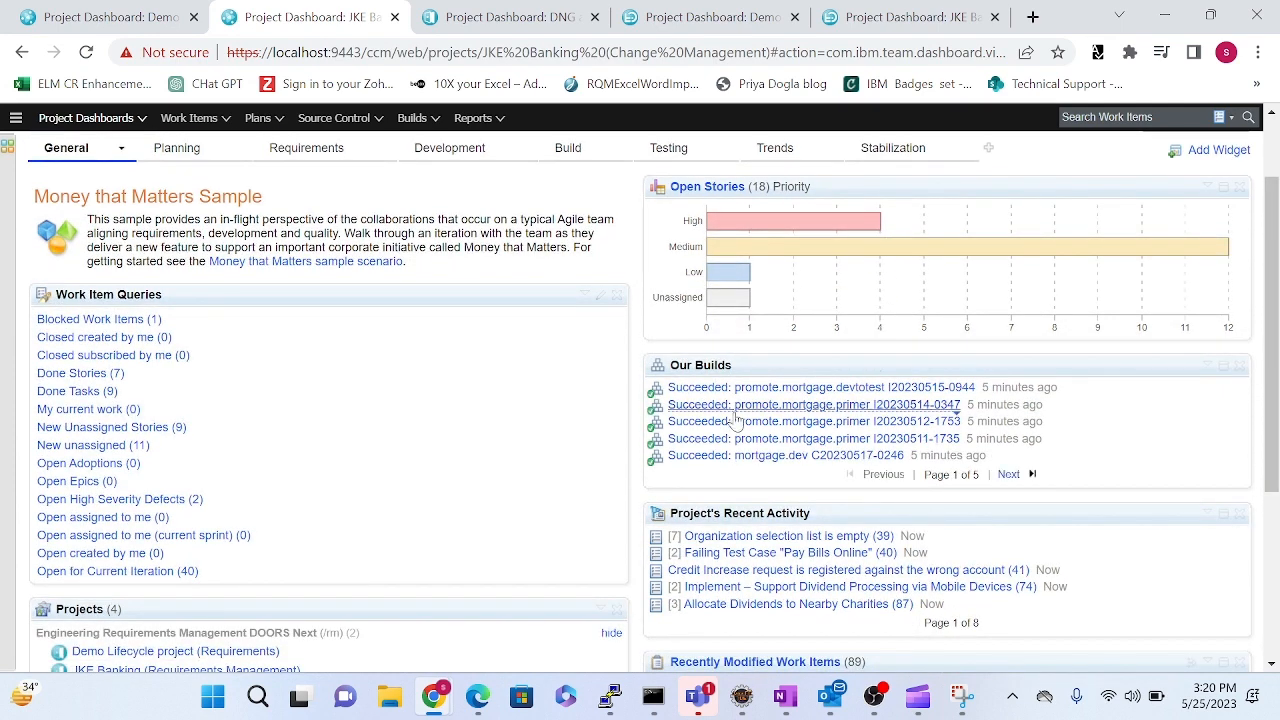
mouse_move(693, 469)
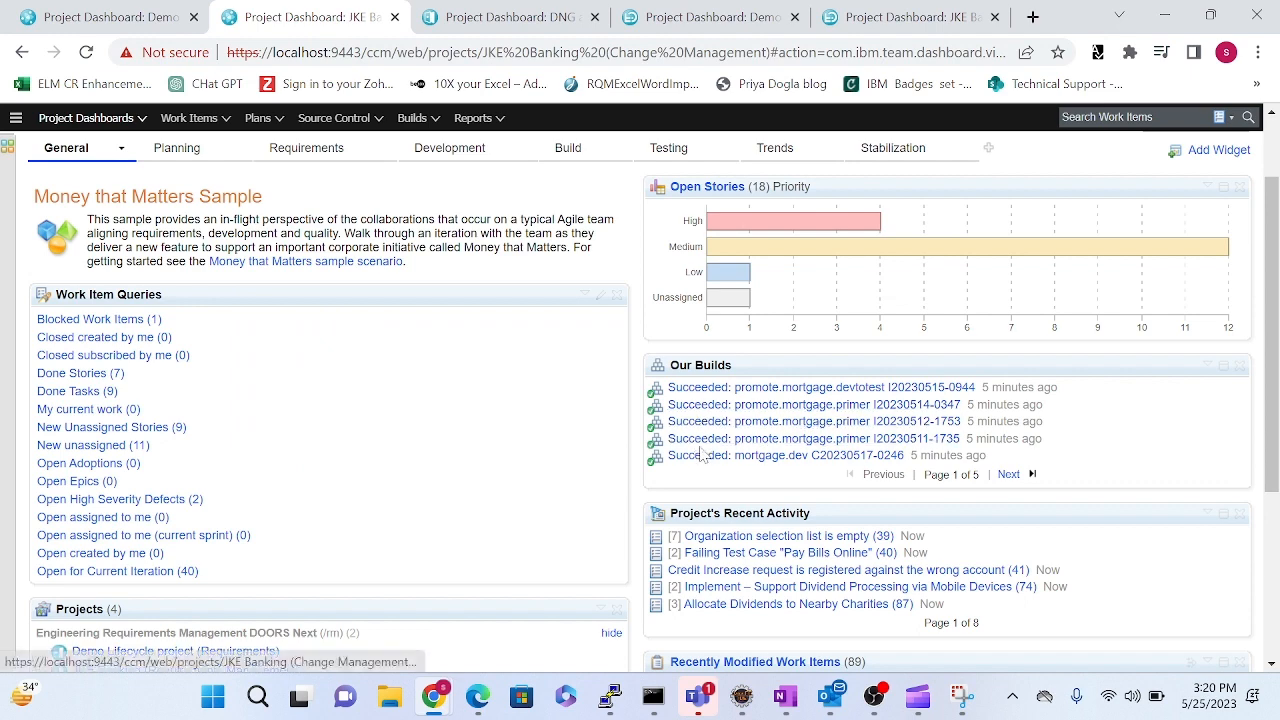
mouse_move(705, 441)
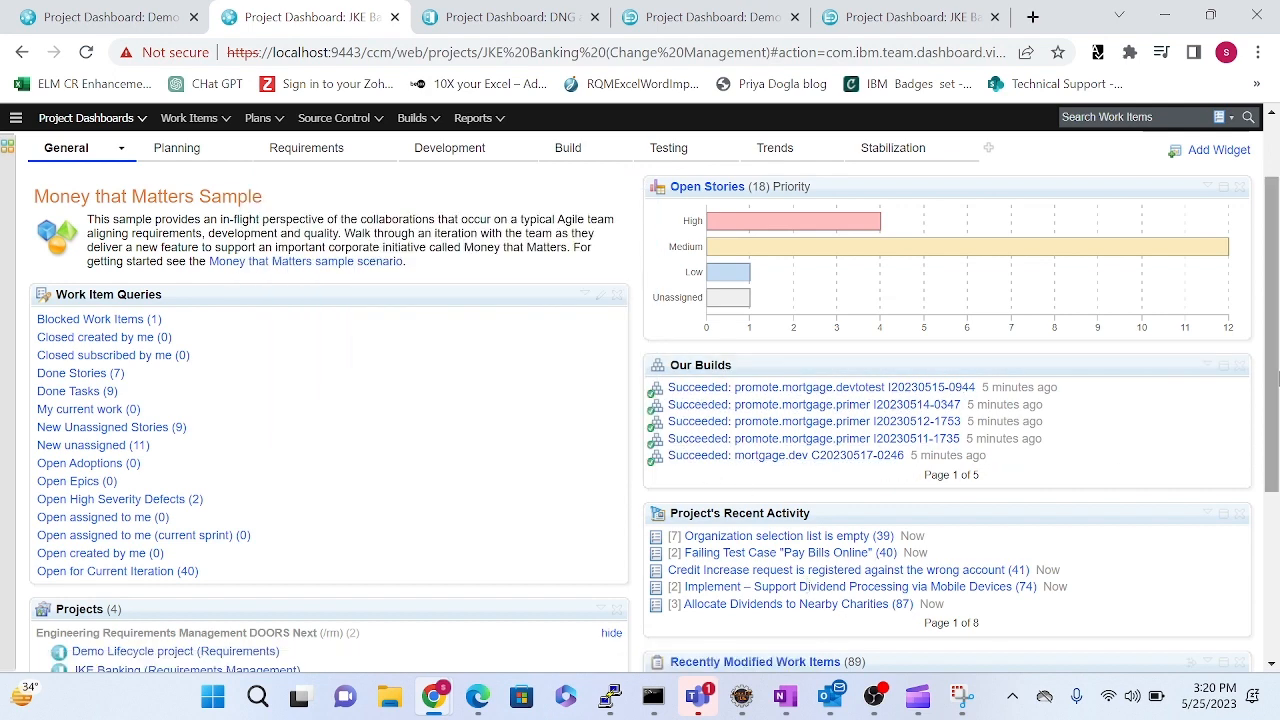
scroll(1272, 470, down, 3)
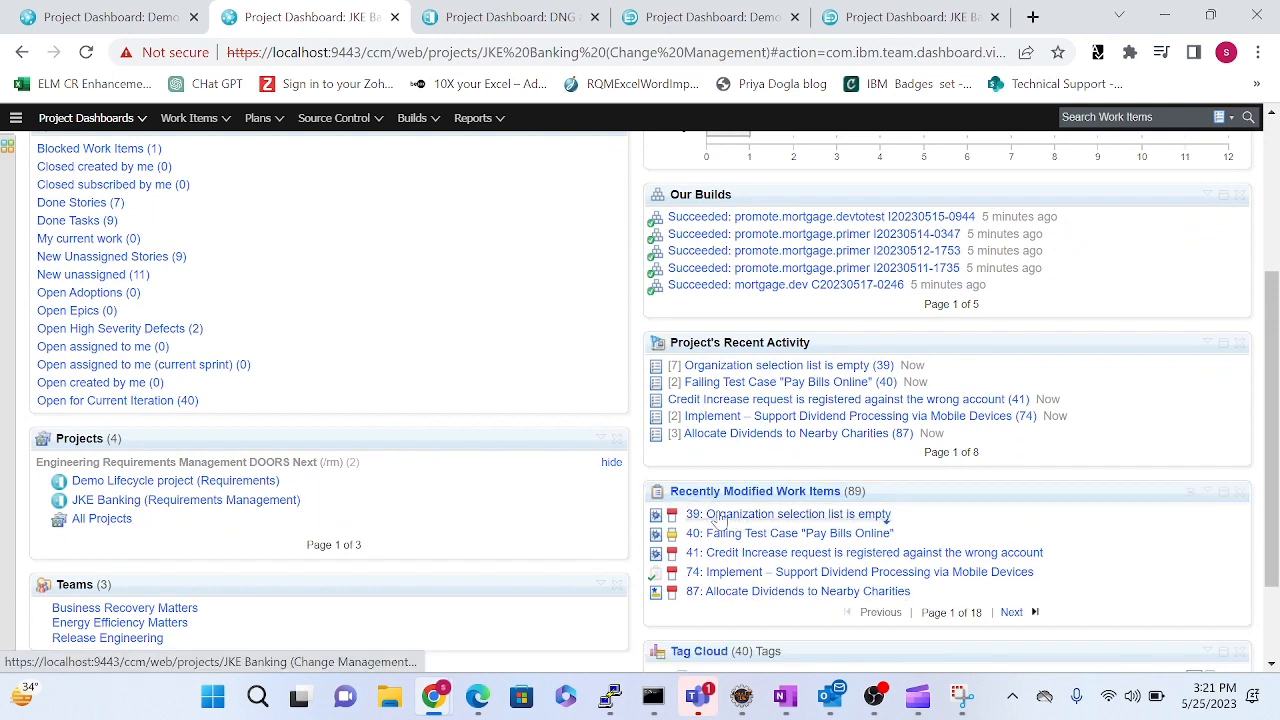
scroll(1253, 520, down, 2)
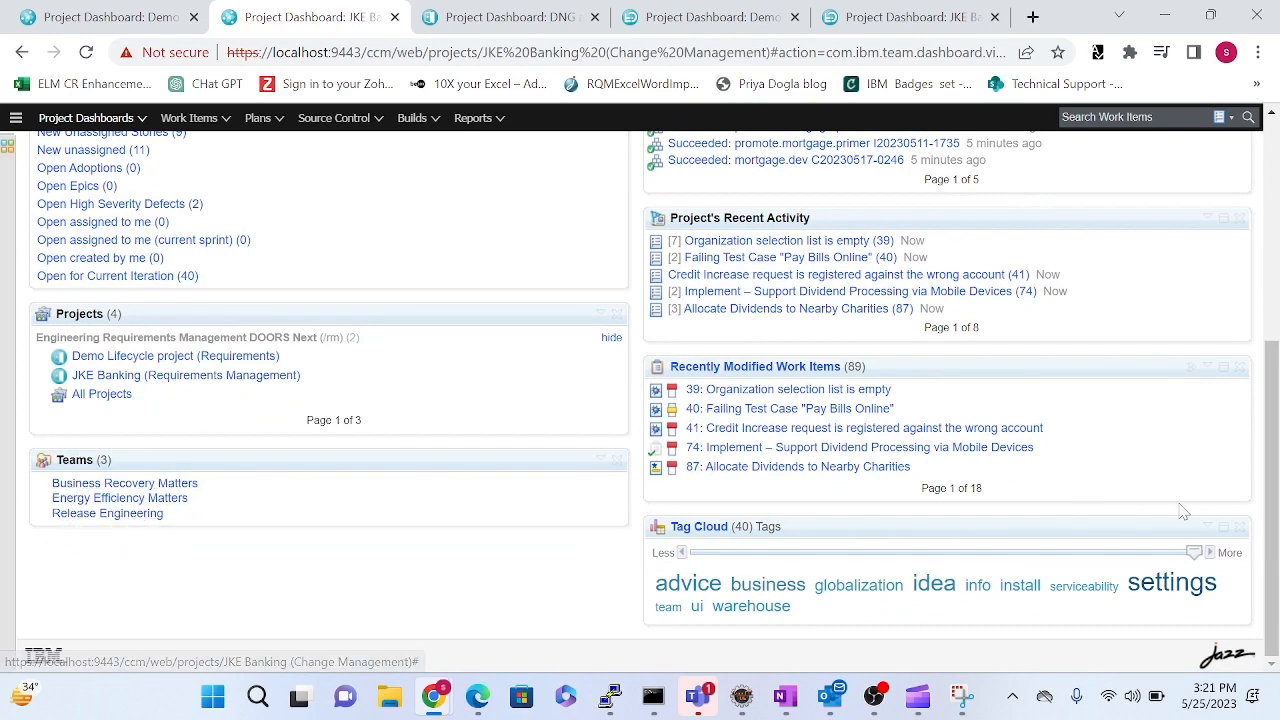
scroll(1265, 510, up, 1)
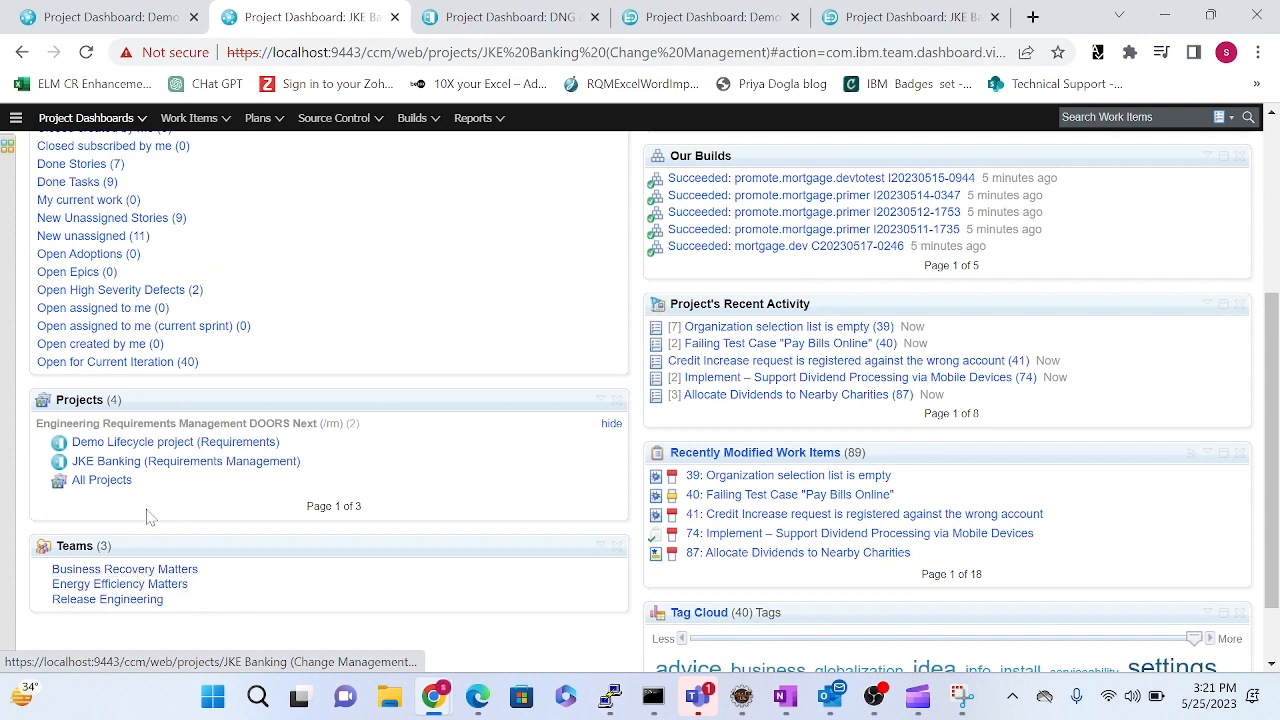
scroll(1268, 450, up, 2)
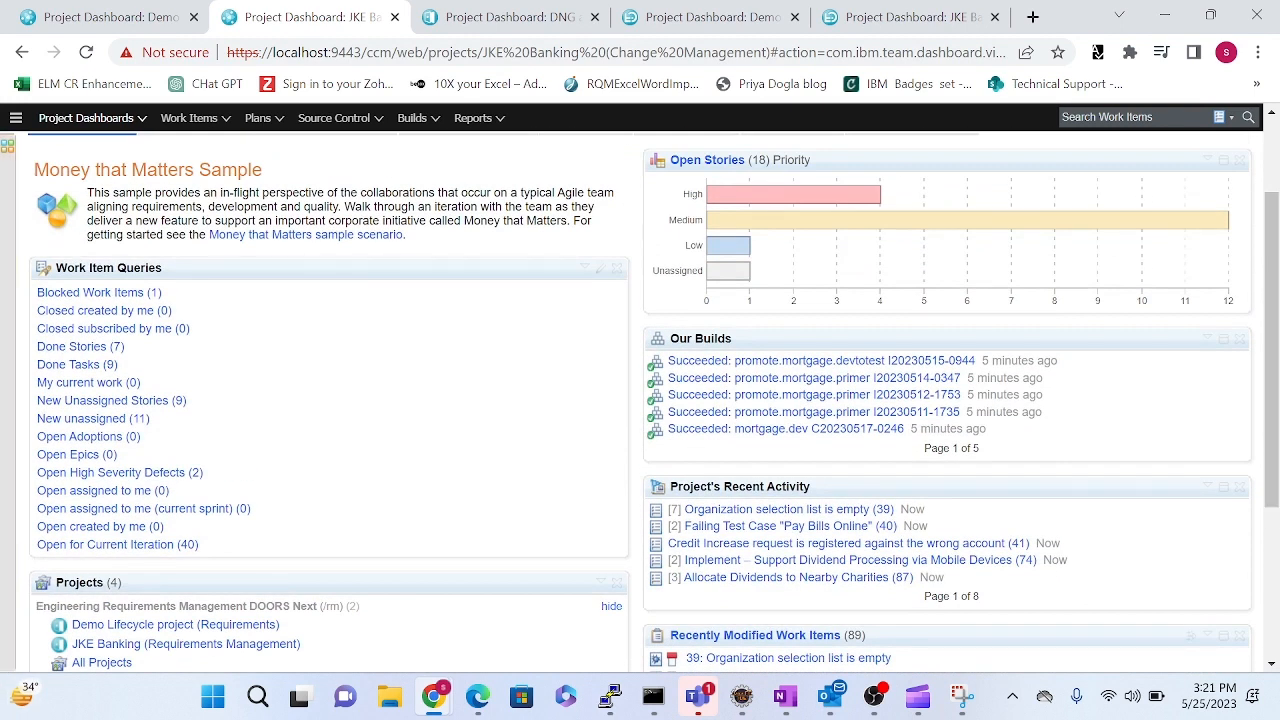
scroll(250, 625, down, 2)
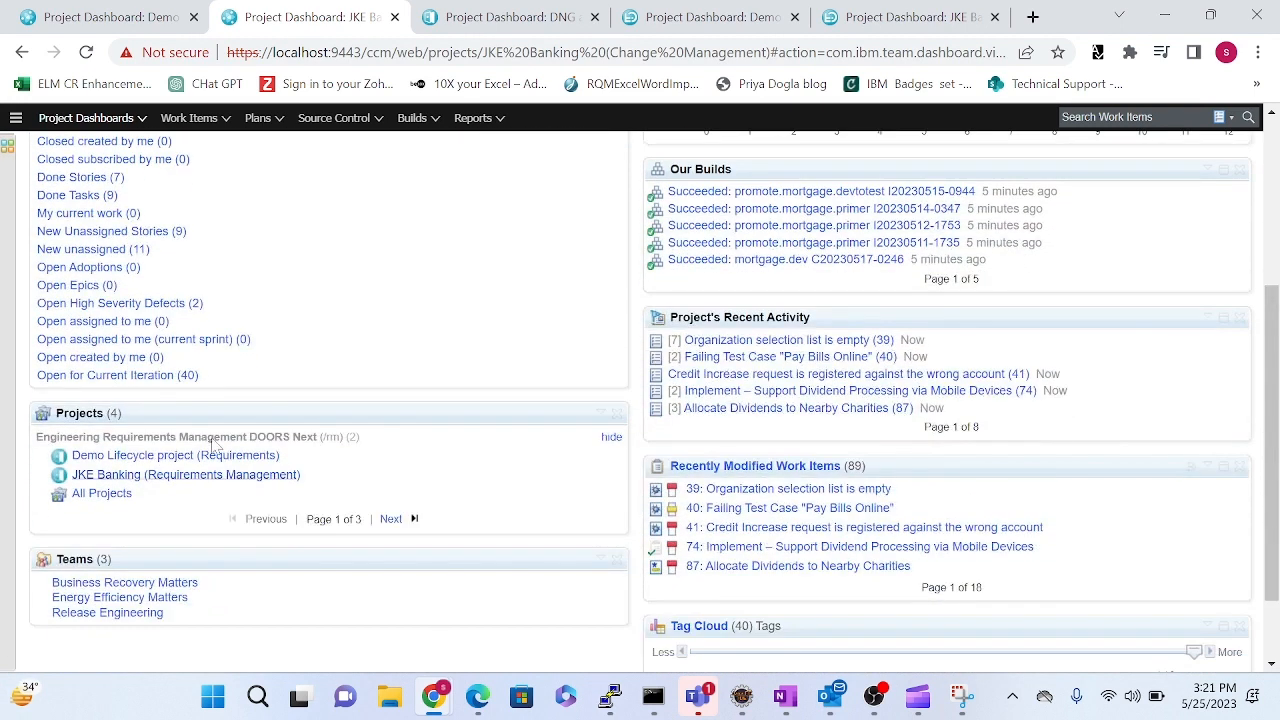
scroll(213, 445, up, 2)
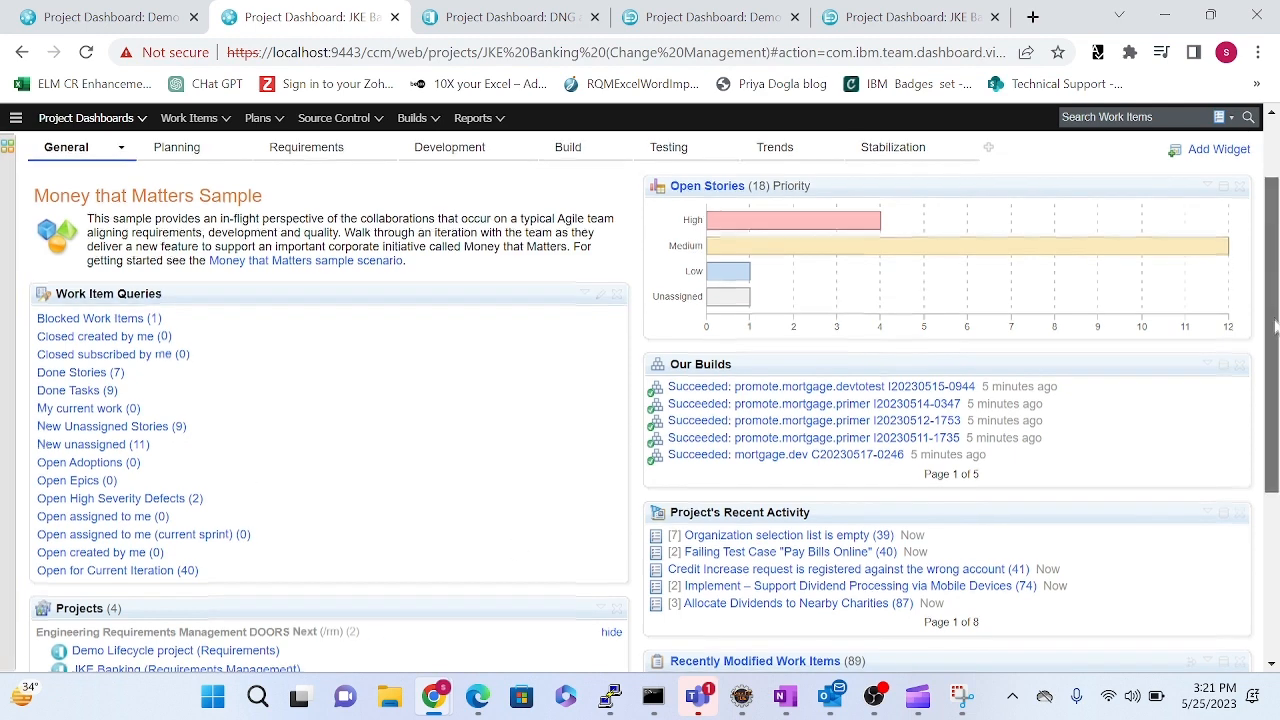
scroll(533, 451, up, 1)
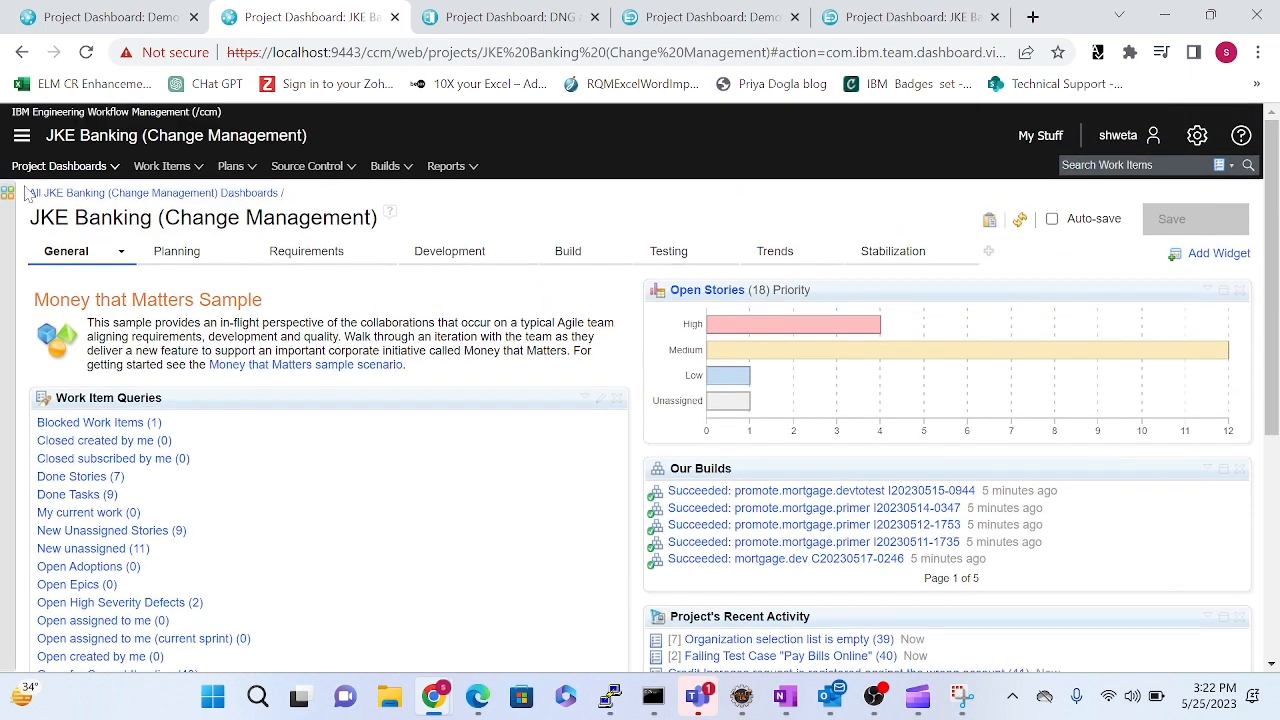